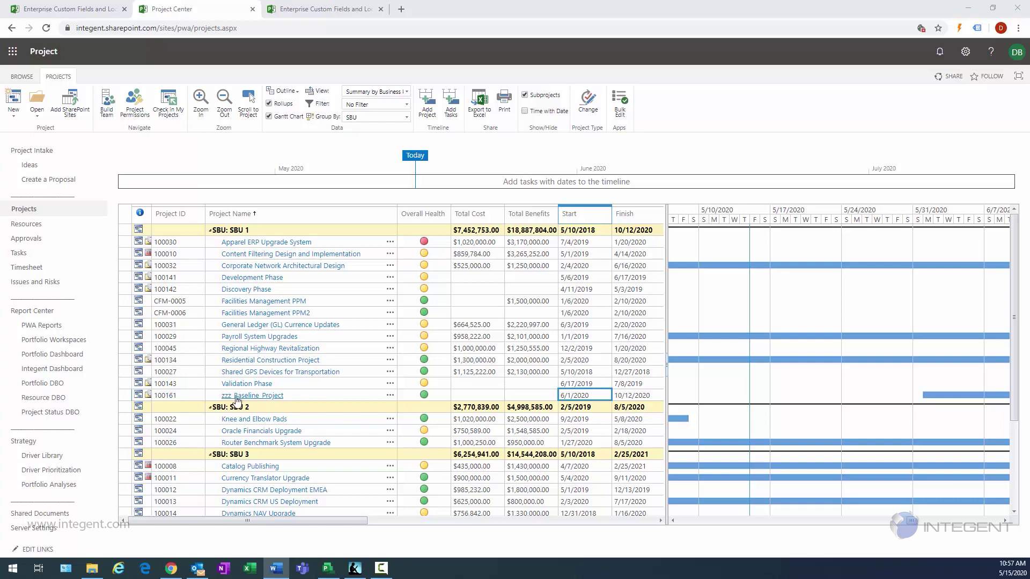
- Open the schedule of zzz_Baseline_Project and check it out for editing in the browser
left_click(255, 400)
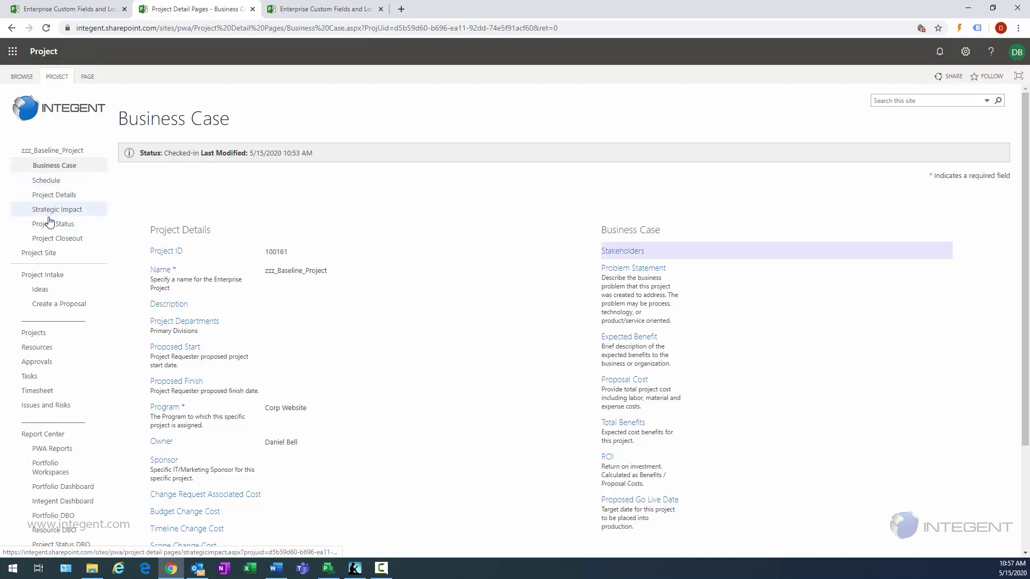
left_click(46, 182)
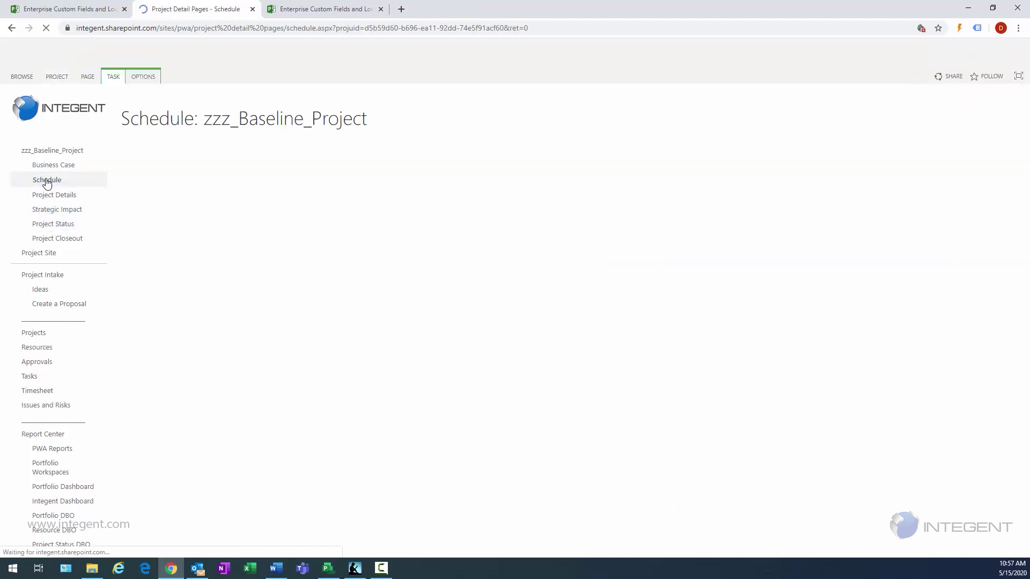
left_click(113, 79)
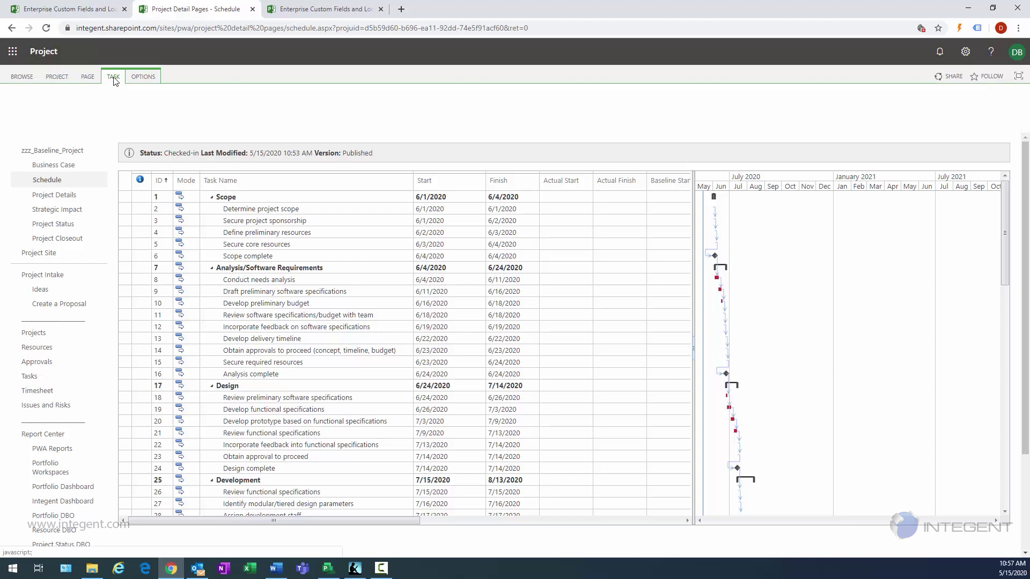
left_click(76, 117)
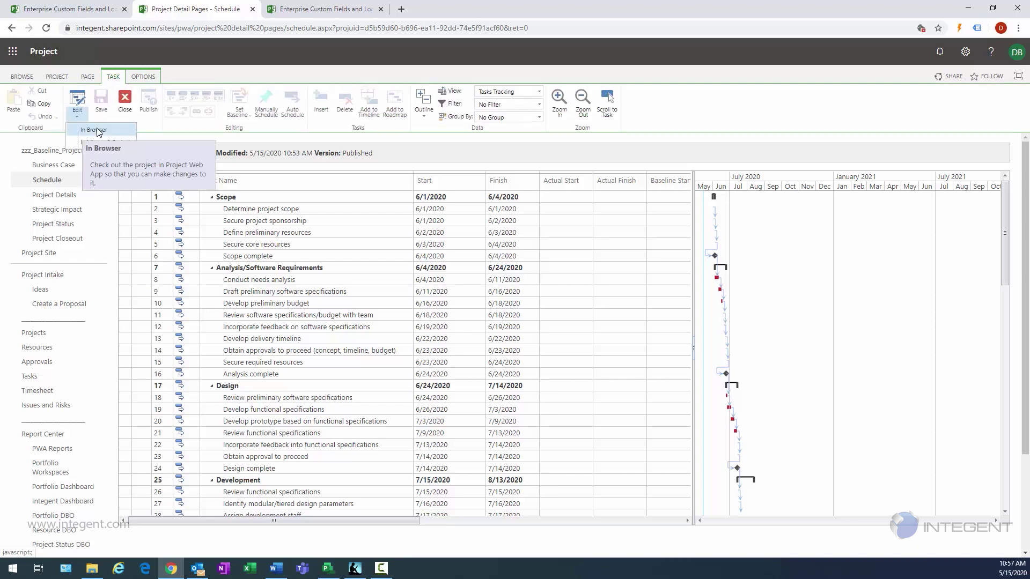
left_click(97, 131)
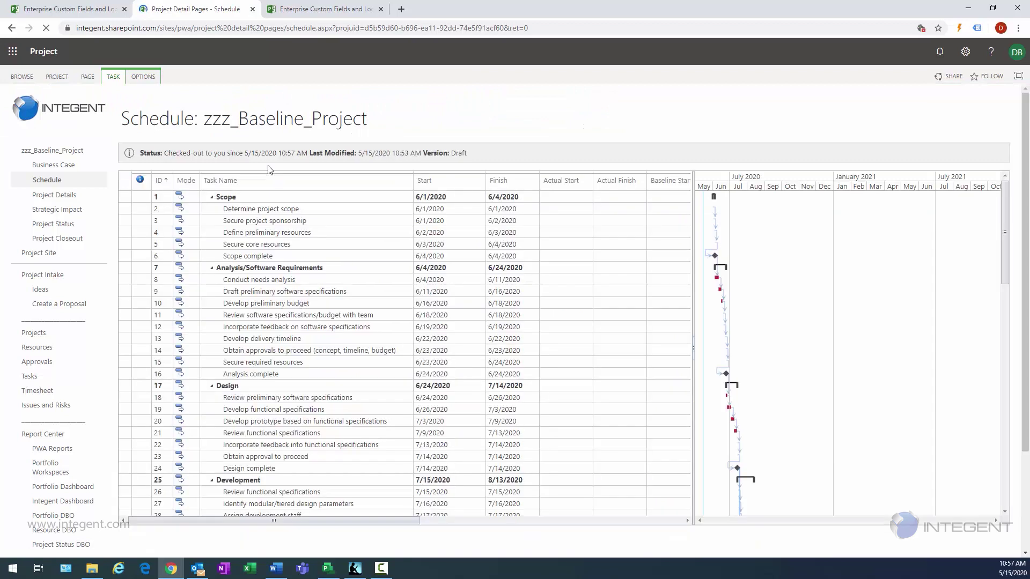
- Widen the task table to show the baseline columns and select the Baseline Start cell of Determine project scope
left_click(129, 210)
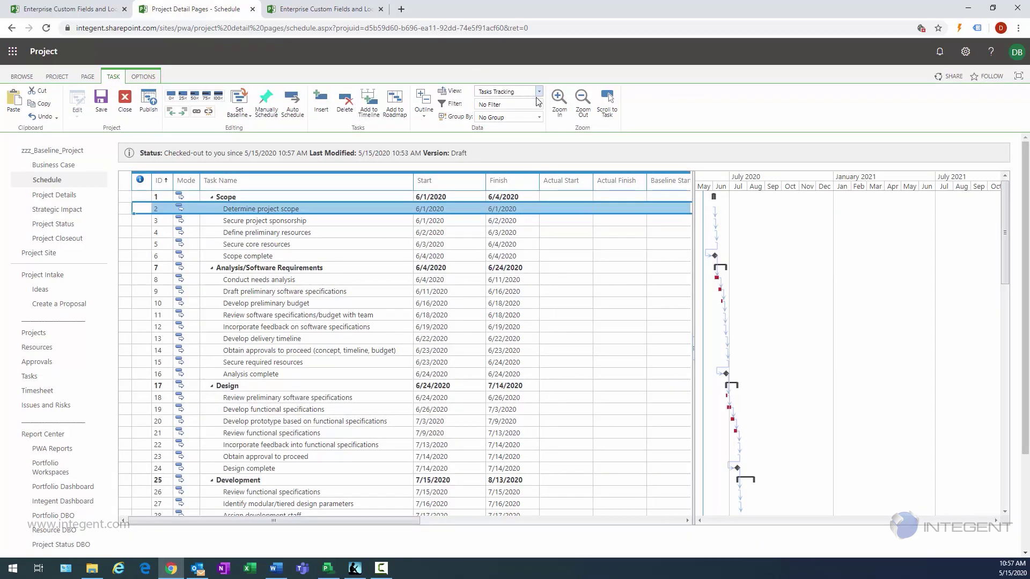
left_click_drag(693, 222, 782, 221)
left_click(673, 202)
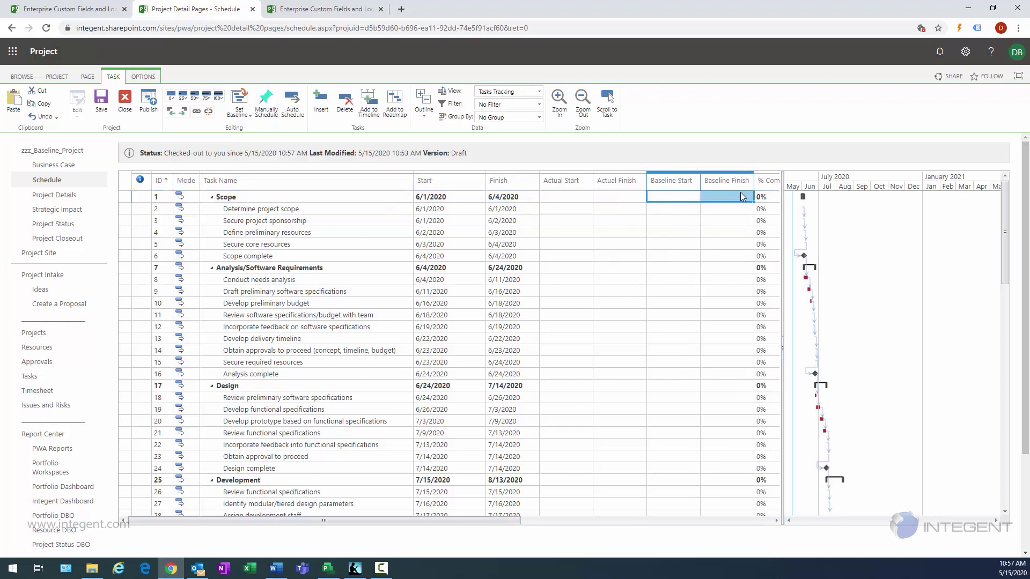
left_click(678, 211)
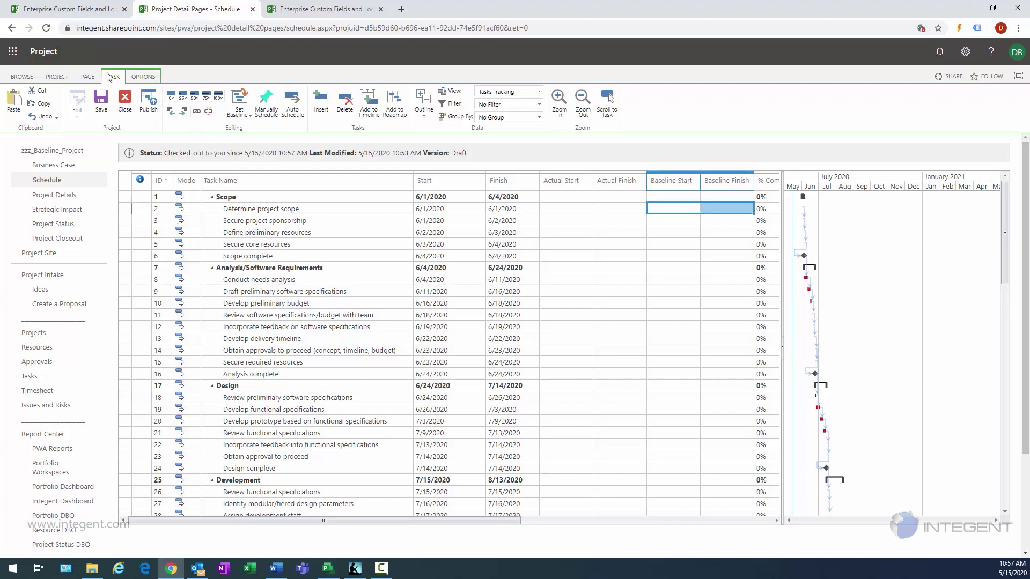
- Set the primary Baseline for the project schedule
left_click(246, 117)
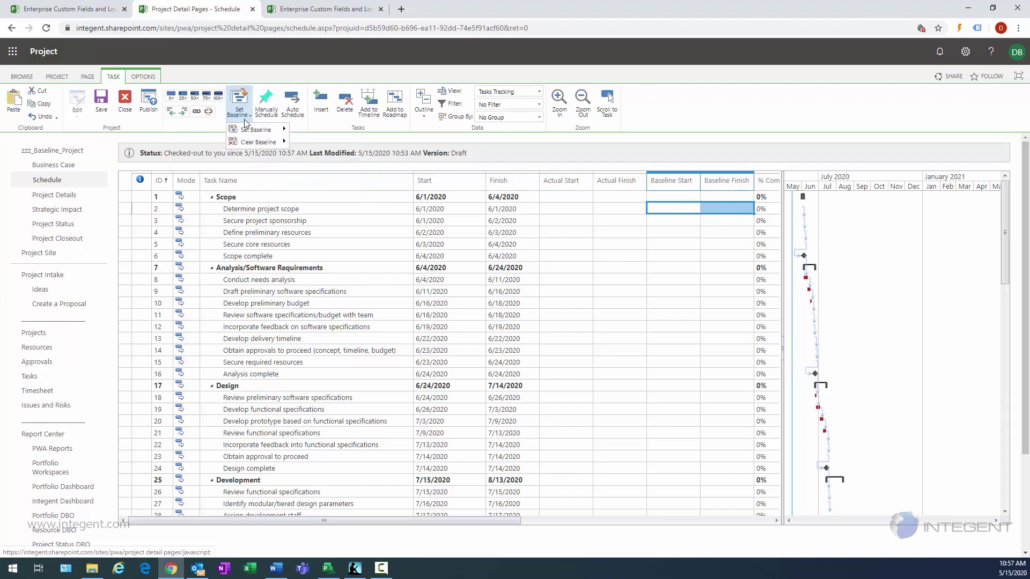
mouse_move(252, 129)
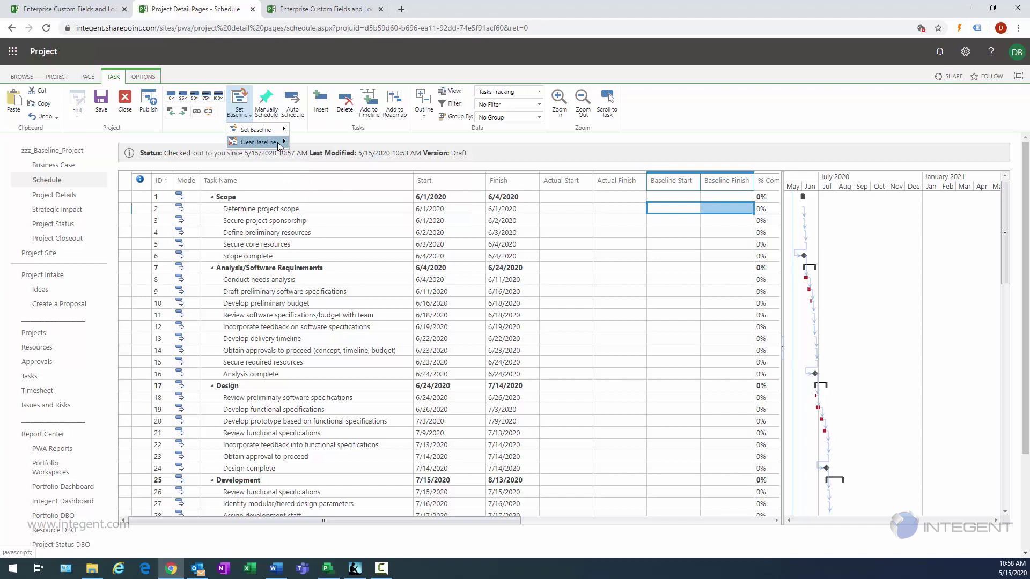
mouse_move(280, 145)
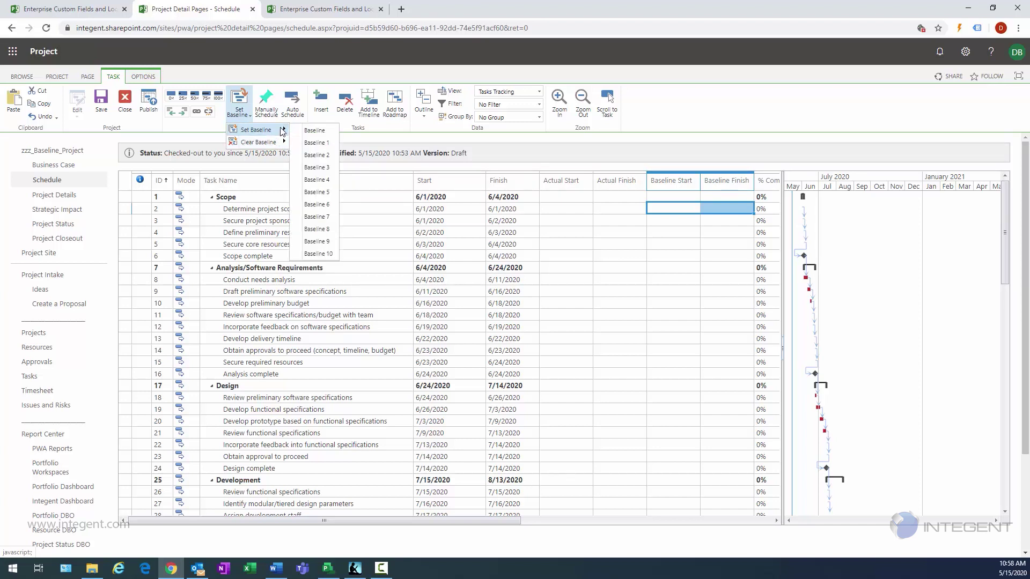
left_click(322, 133)
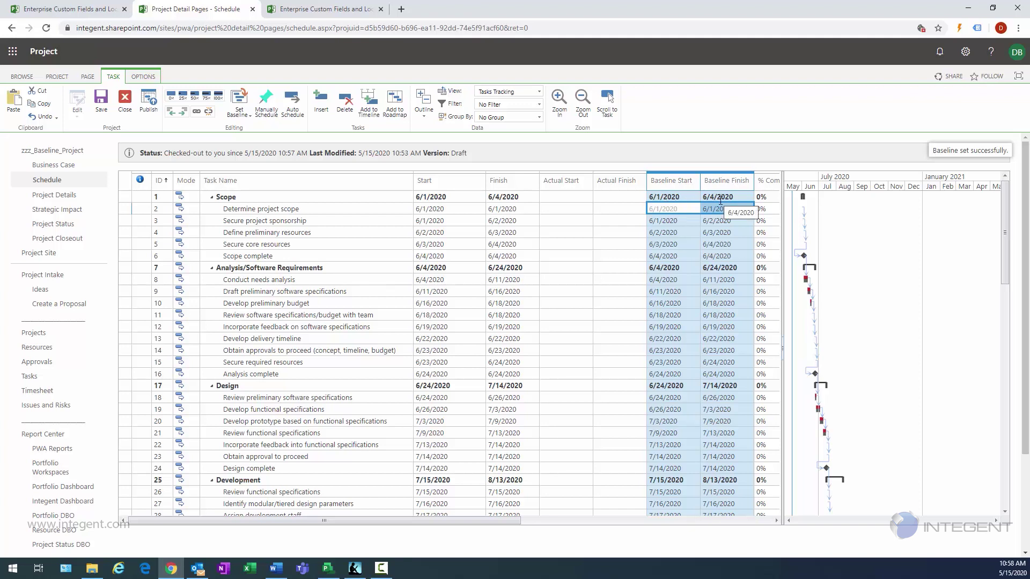
- Review the baseline dates and remaining tracking columns, and close the project with its changes saved and checked in
left_click_drag(668, 222, 732, 336)
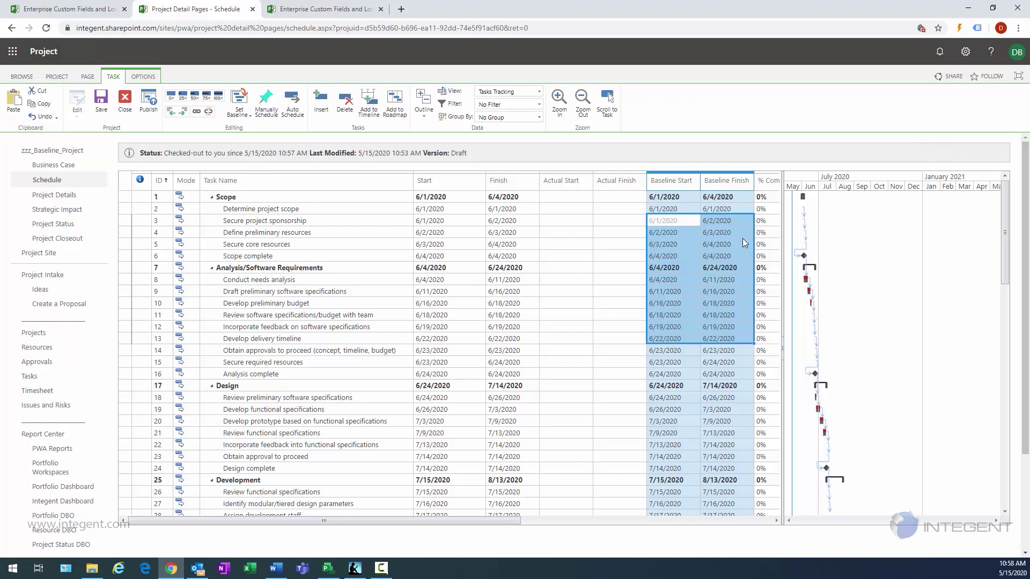
left_click(776, 520)
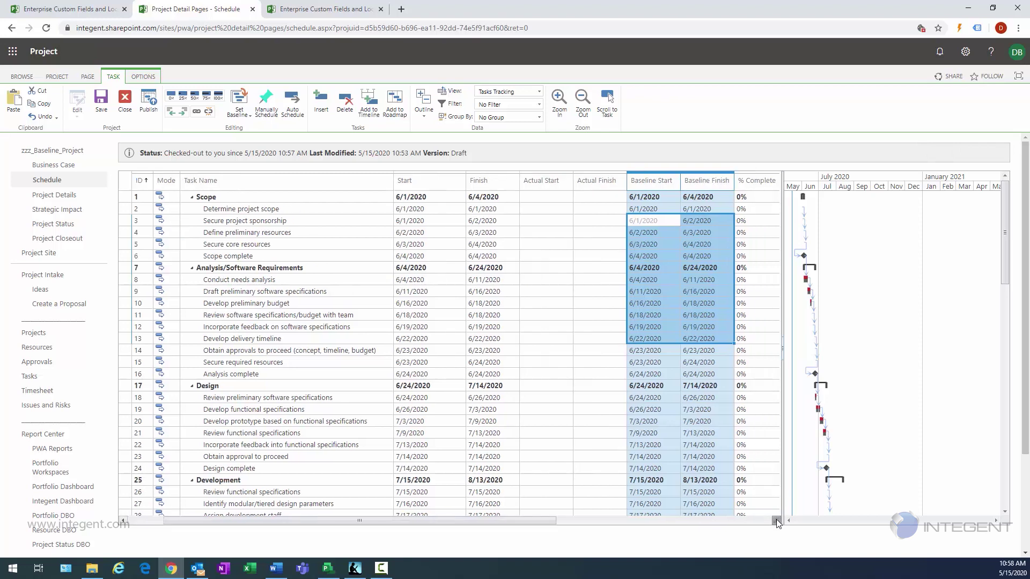
left_click(776, 519)
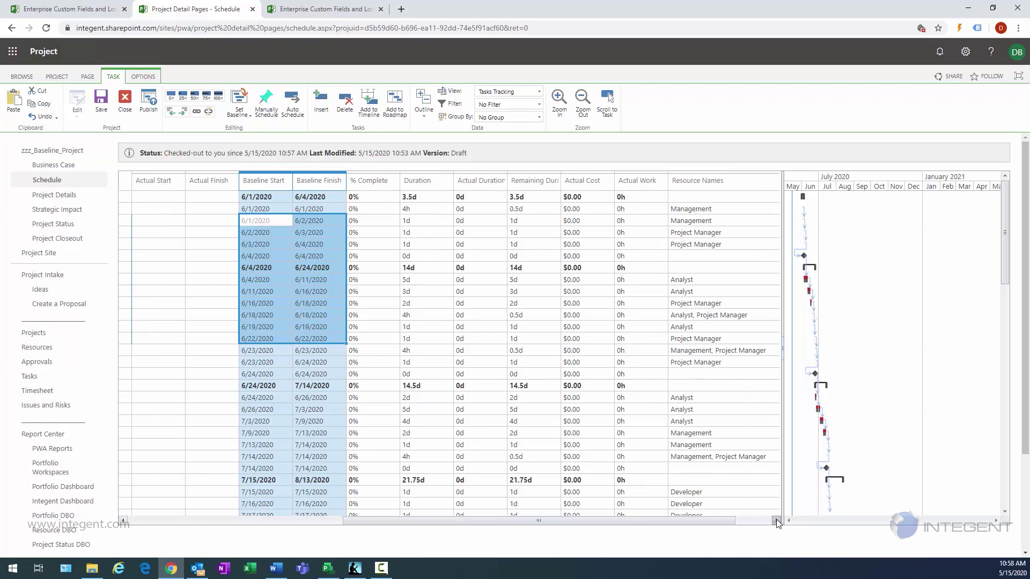
left_click(777, 519)
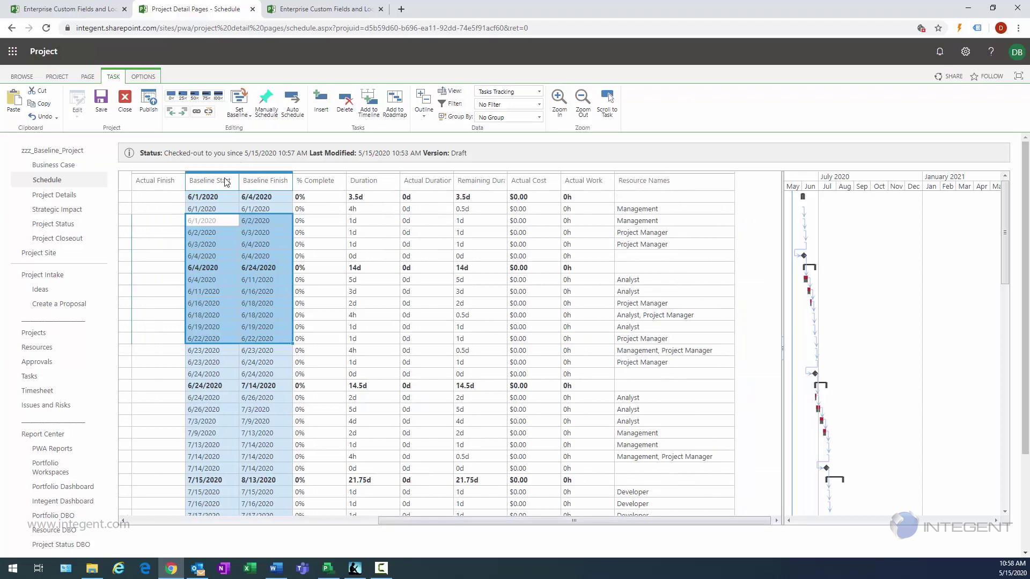
left_click(146, 520)
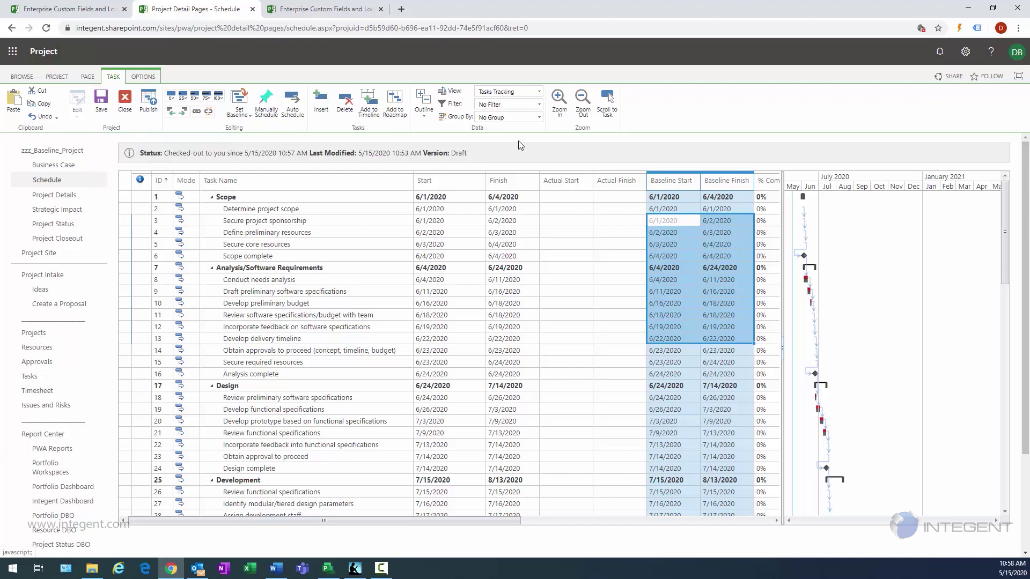
left_click(131, 108)
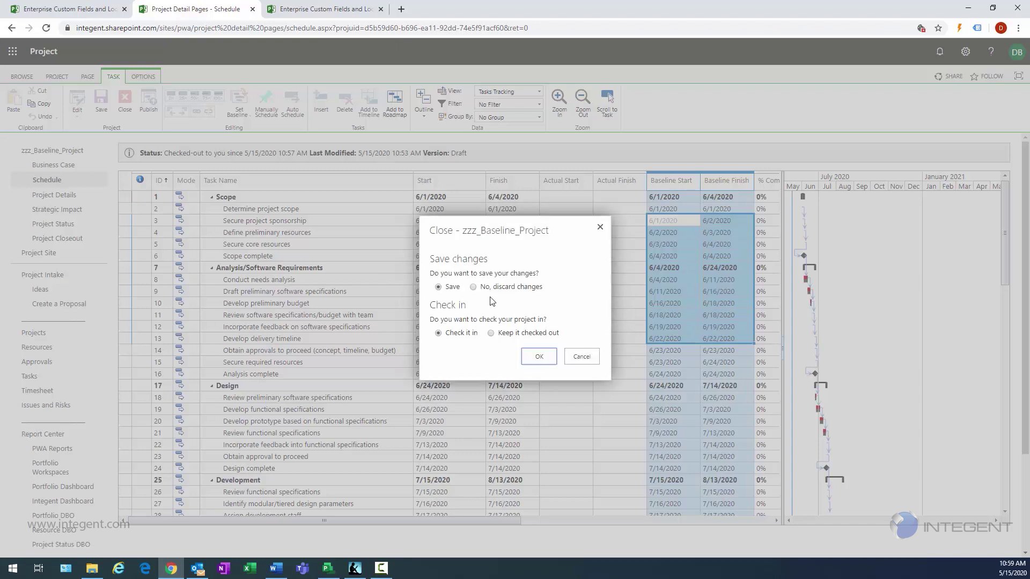
left_click(526, 356)
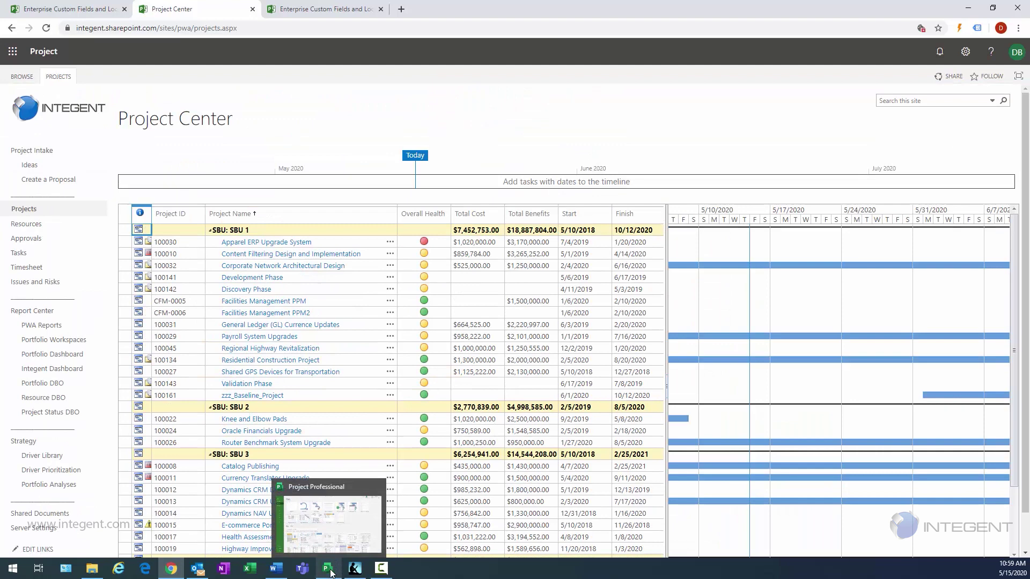
- Switch to Project Professional, open zzz_Baseline_Project from PWA and check it out
left_click(330, 572)
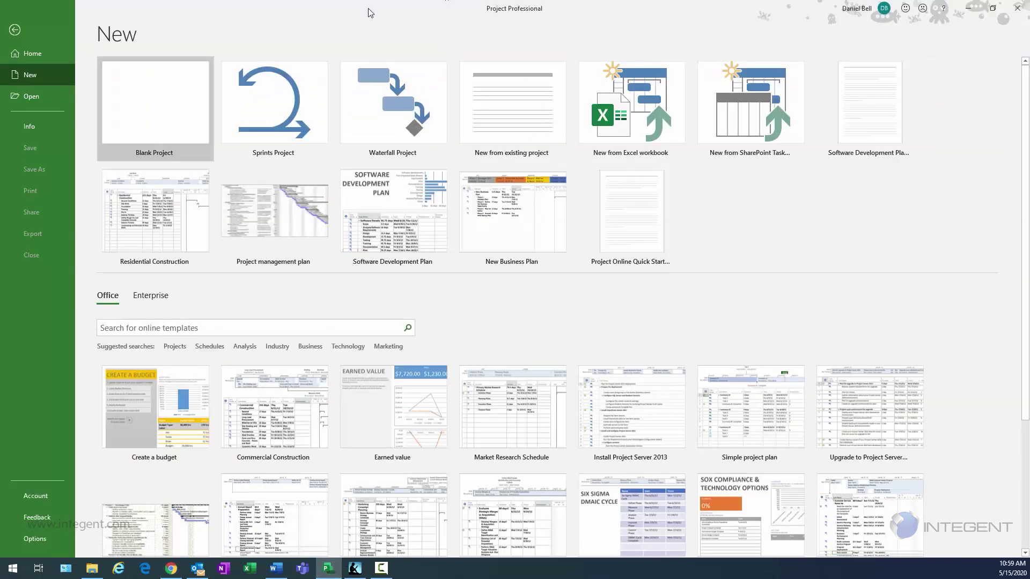
left_click(28, 98)
left_click(215, 92)
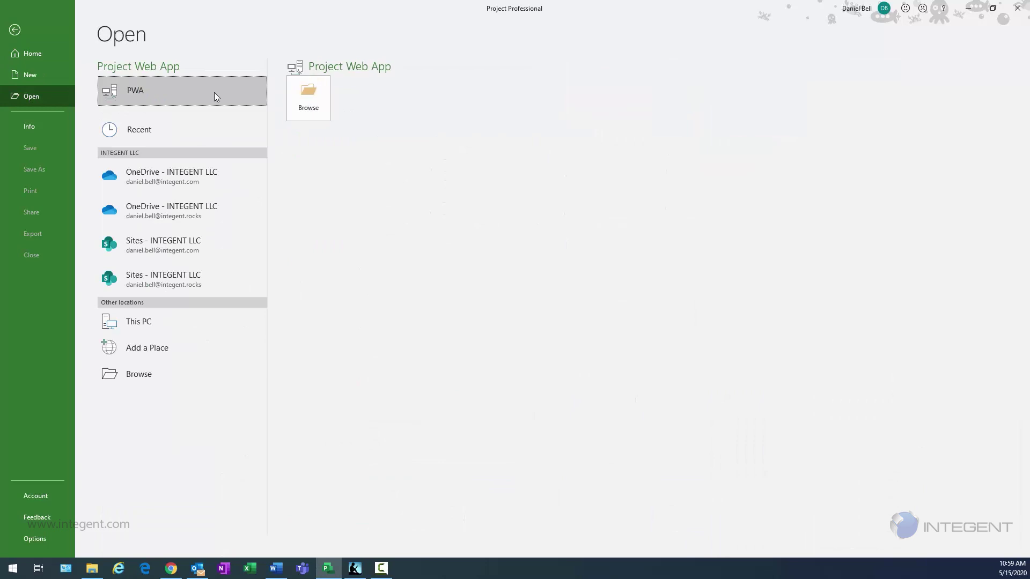
left_click(313, 106)
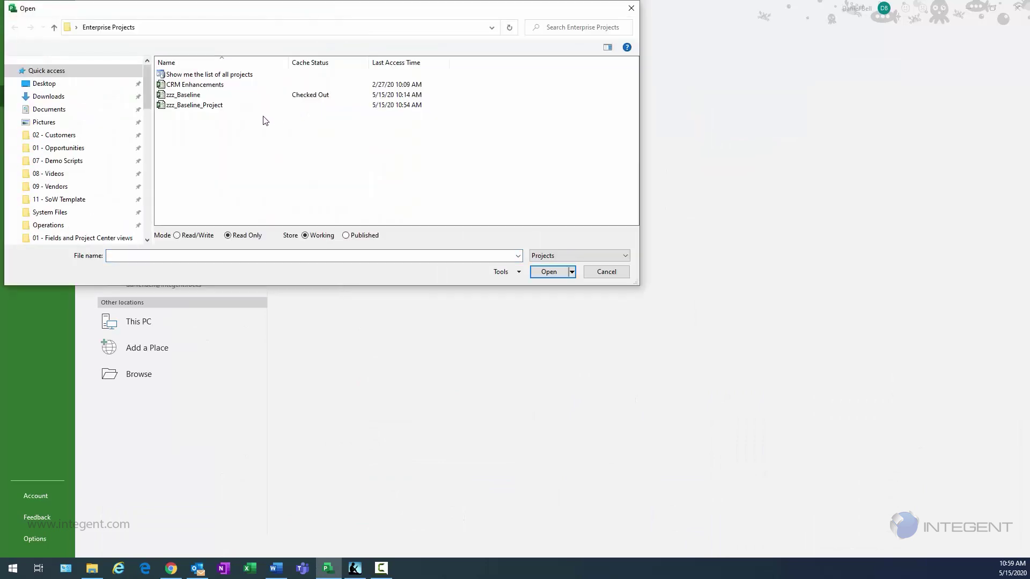
left_click(177, 108)
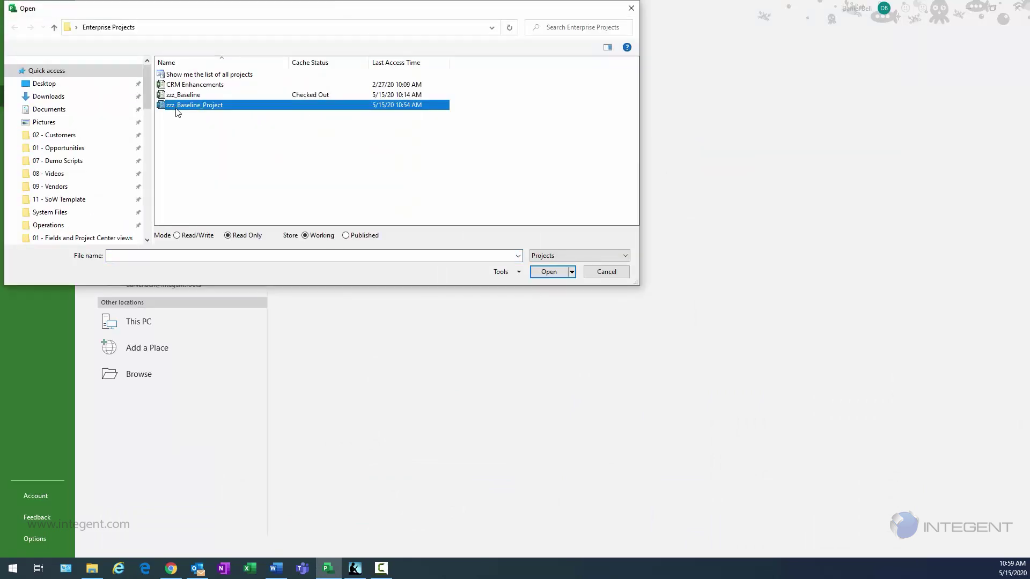
left_click(549, 271)
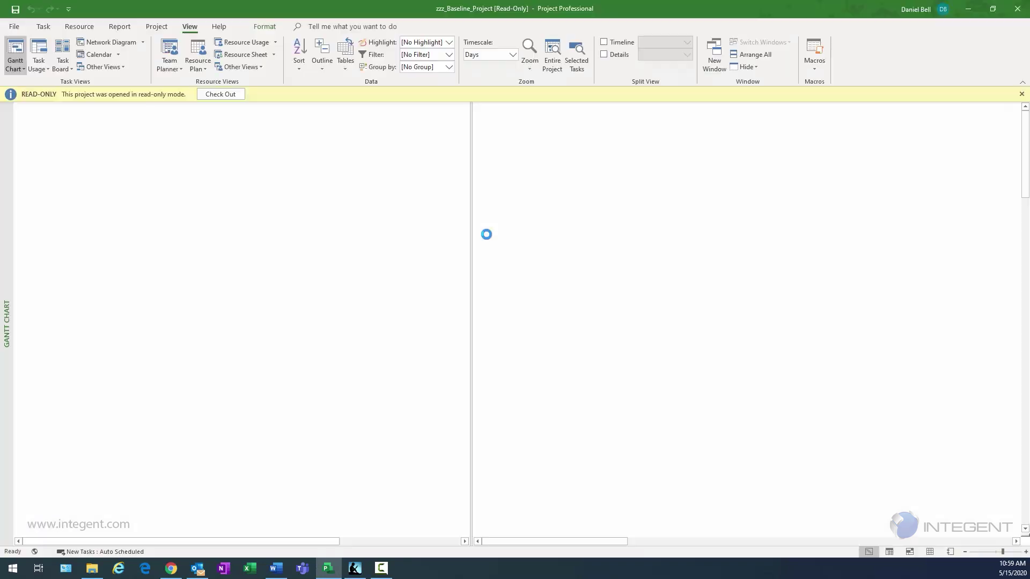
left_click(220, 95)
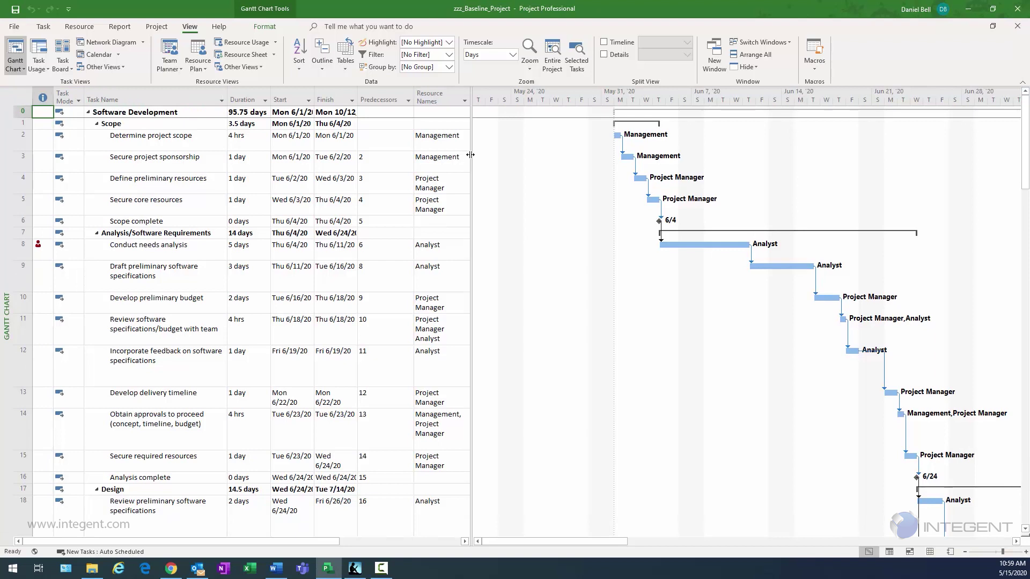
- Widen the task table beside the Gantt chart and apply the Variance table
left_click_drag(471, 156, 716, 155)
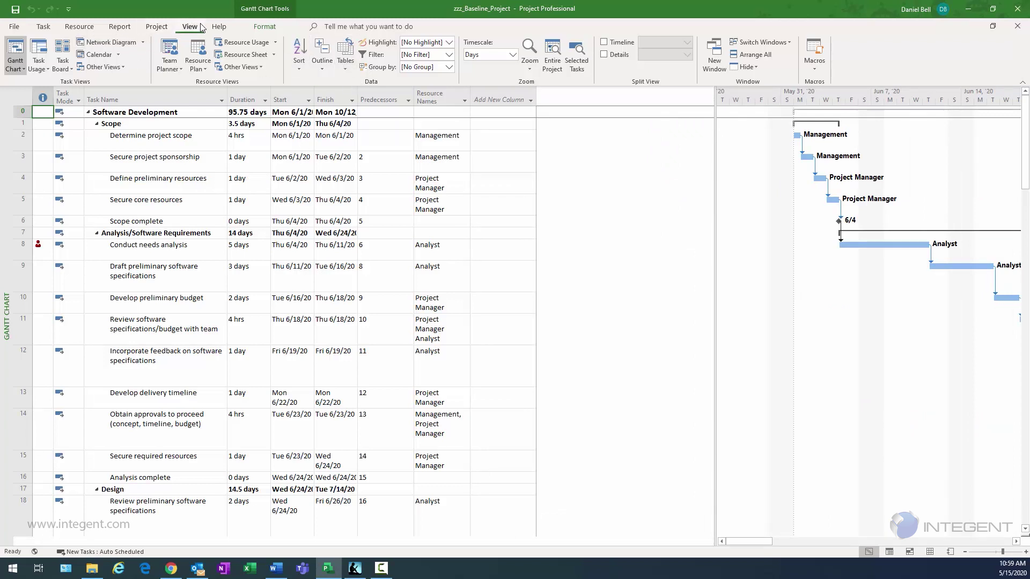
left_click(348, 65)
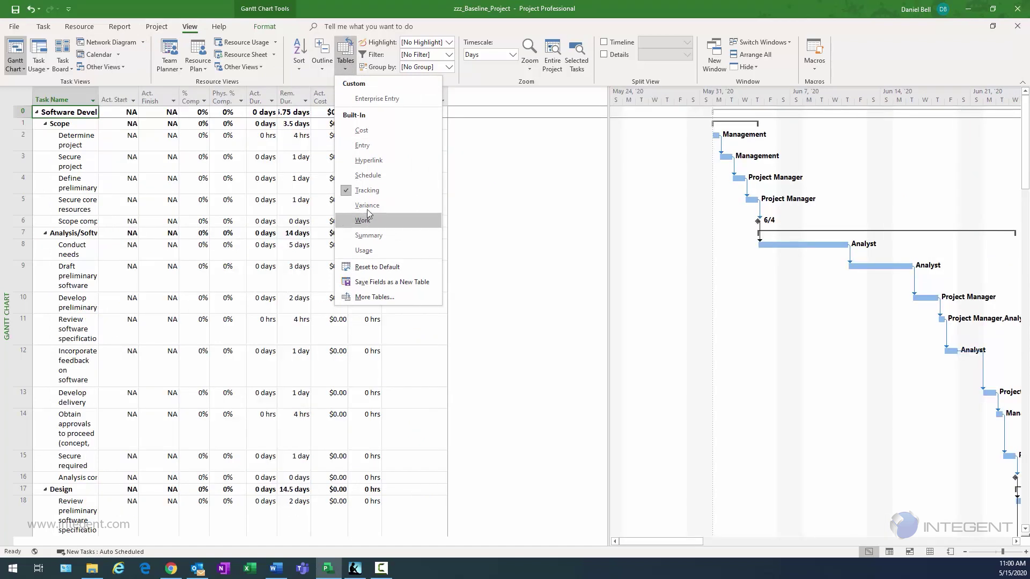
left_click(369, 205)
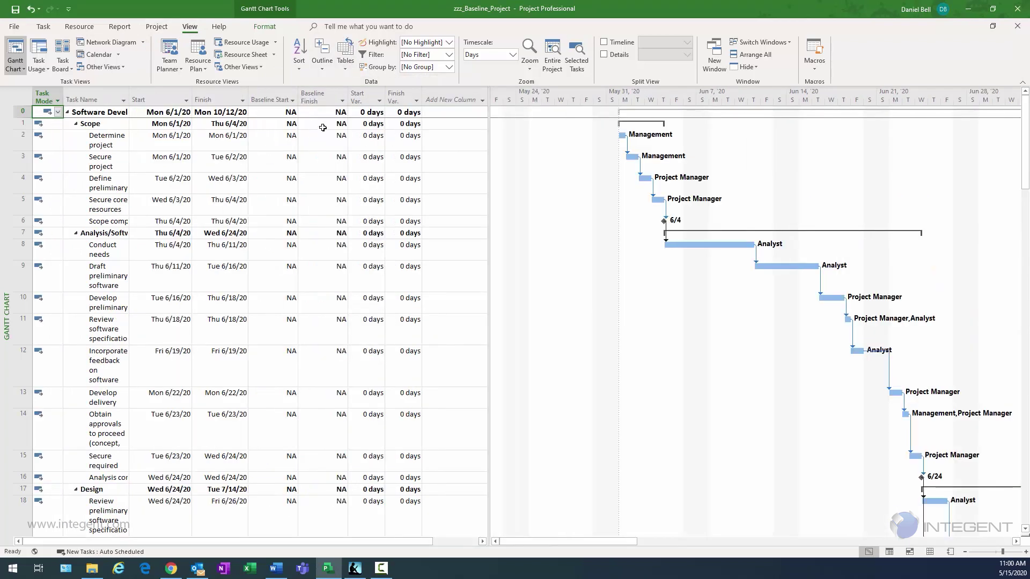
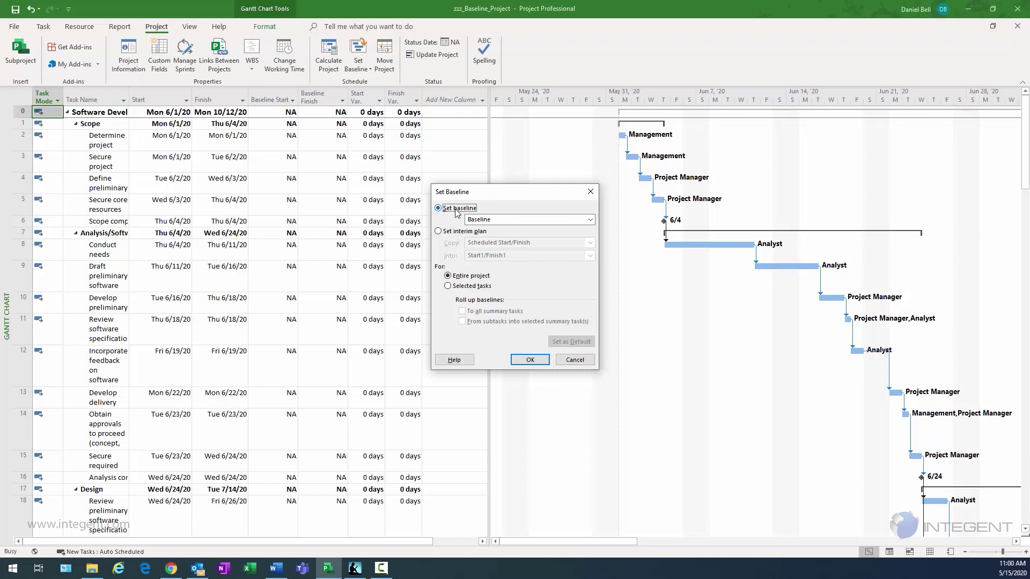
- Save the primary Baseline for the entire project and widen the Baseline Start and Baseline Finish columns
left_click(591, 221)
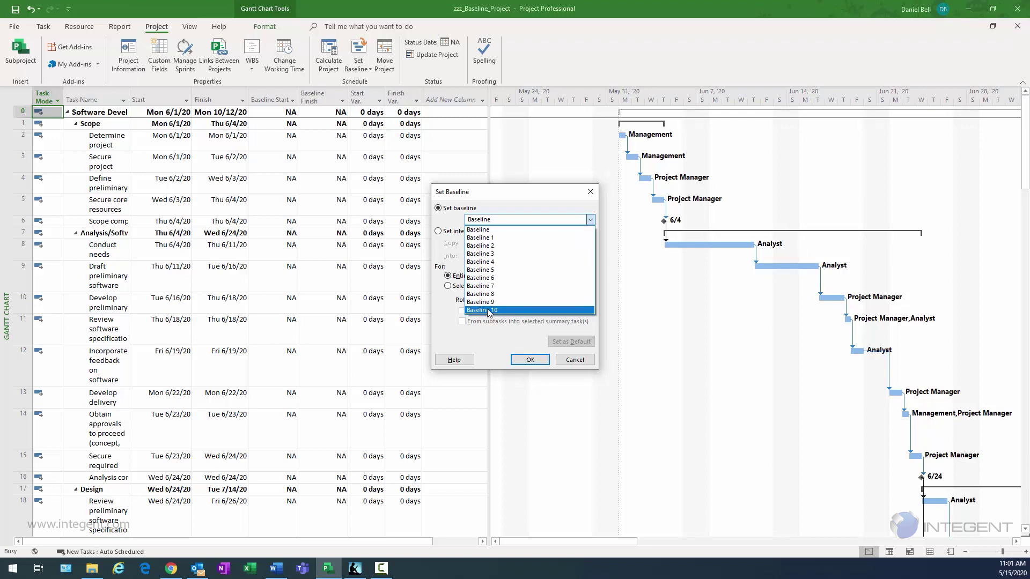
left_click(480, 231)
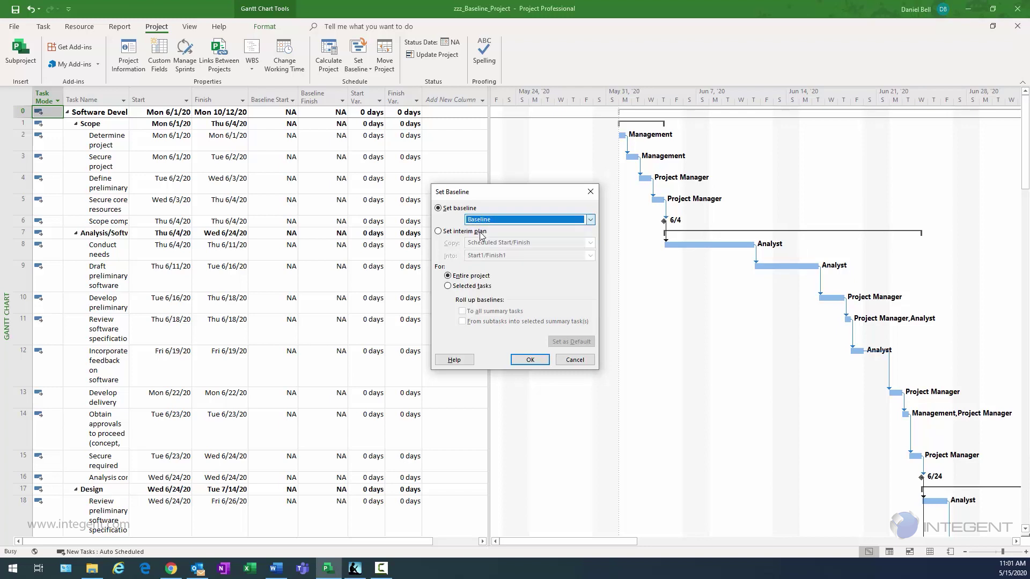
left_click(528, 360)
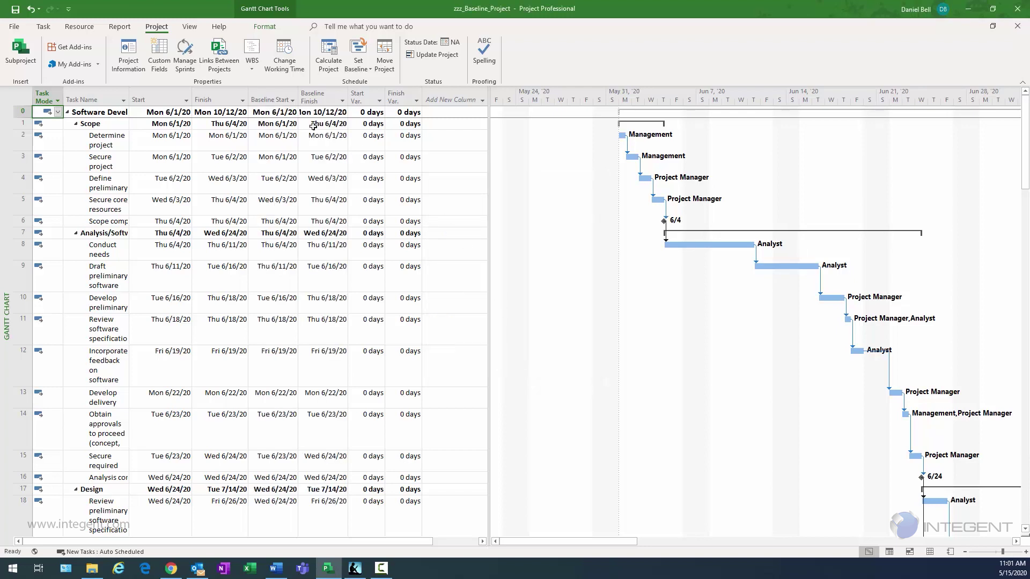
left_click_drag(298, 99, 370, 100)
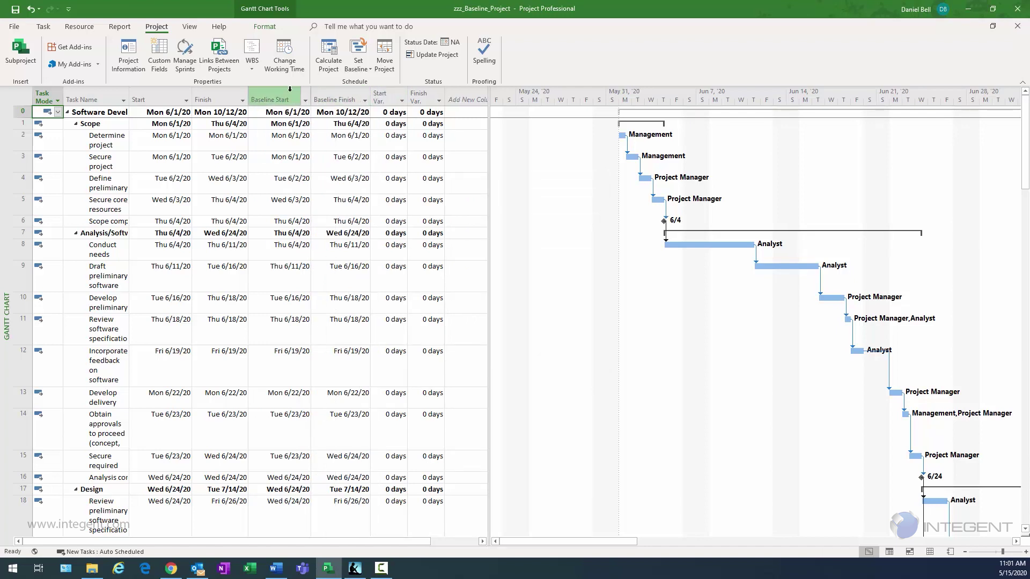
- Save the current schedule of the entire project as Baseline 1
left_click(358, 59)
left_click(378, 84)
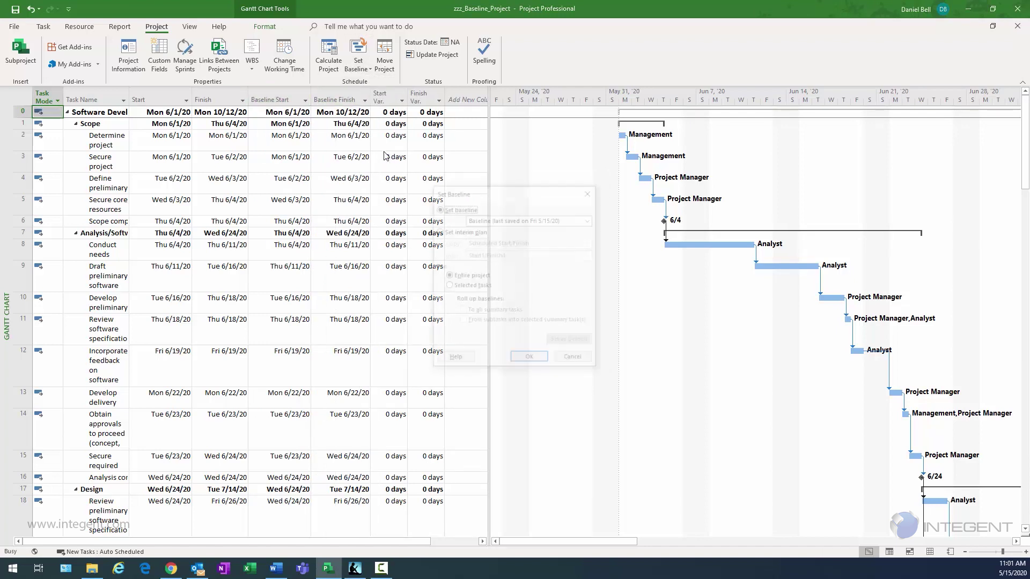
left_click(497, 218)
left_click(497, 235)
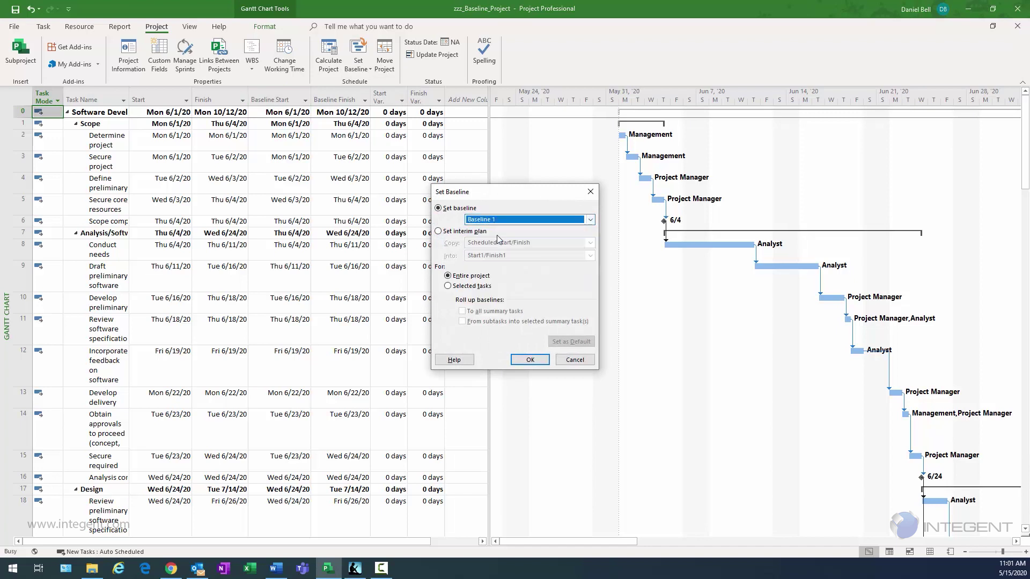
left_click(540, 362)
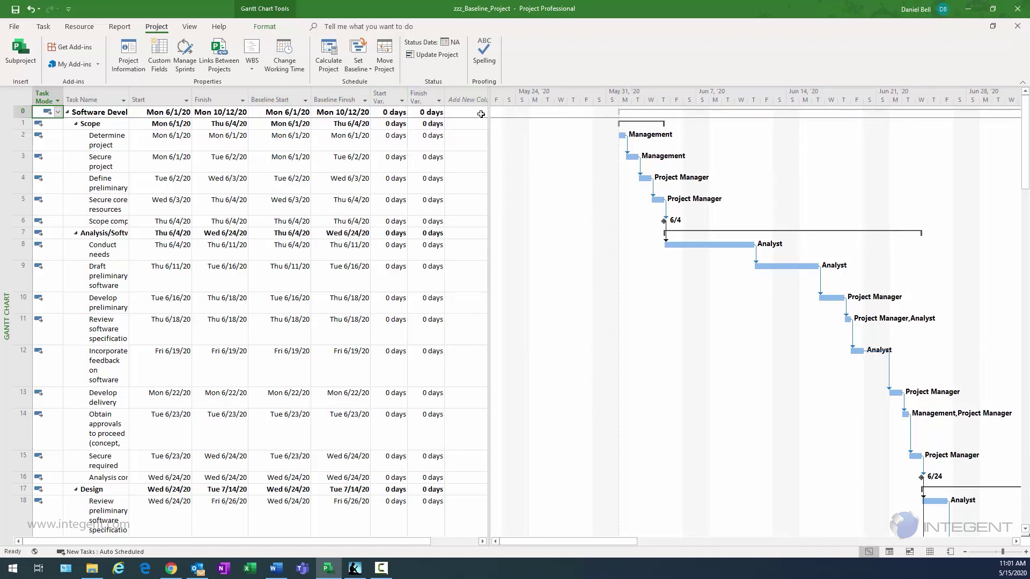
- Widen the task table area and add a Baseline1 Start column after the Finish Variance column
left_click_drag(484, 115, 553, 114)
left_click(468, 96)
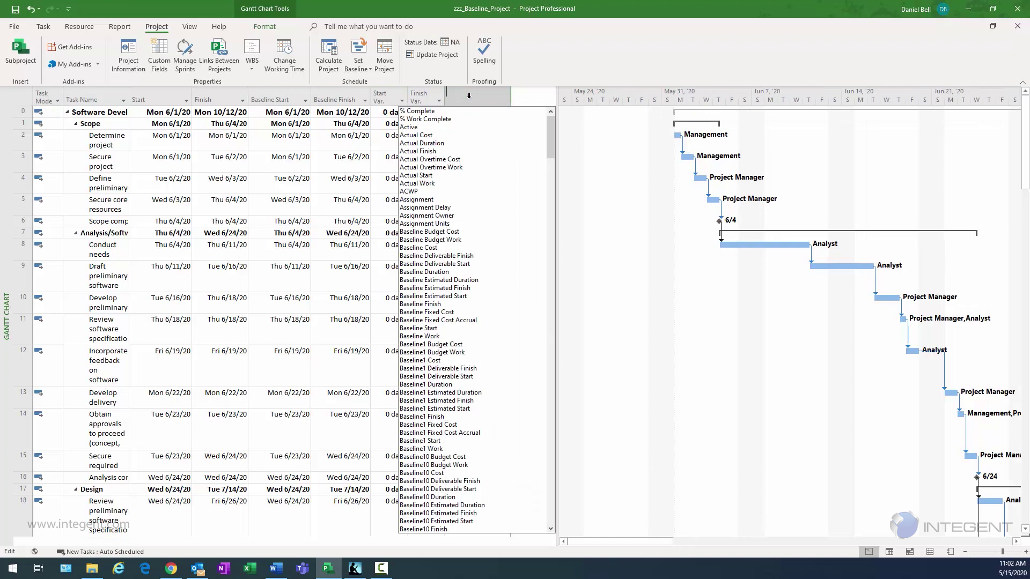
type("b")
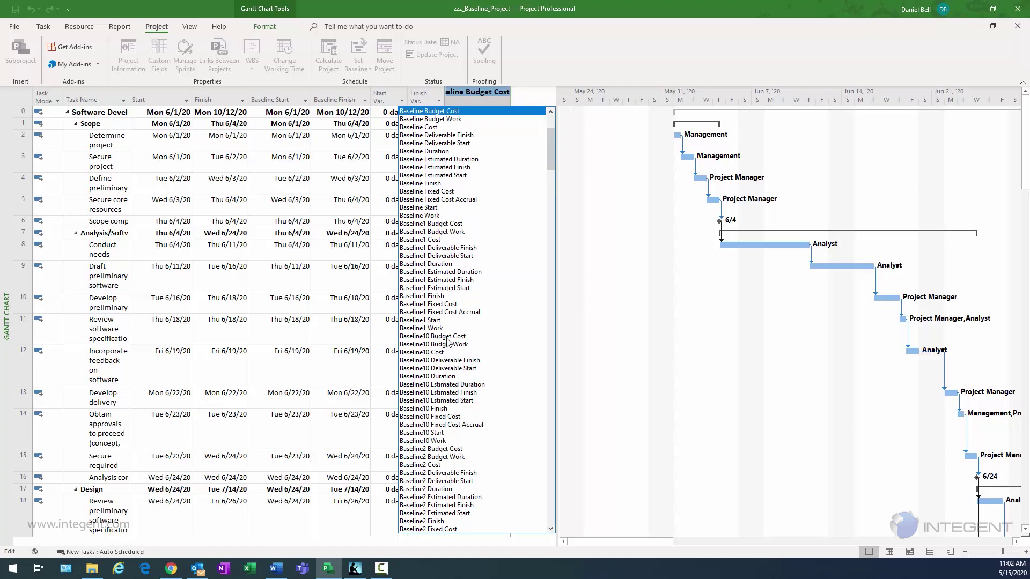
left_click(434, 321)
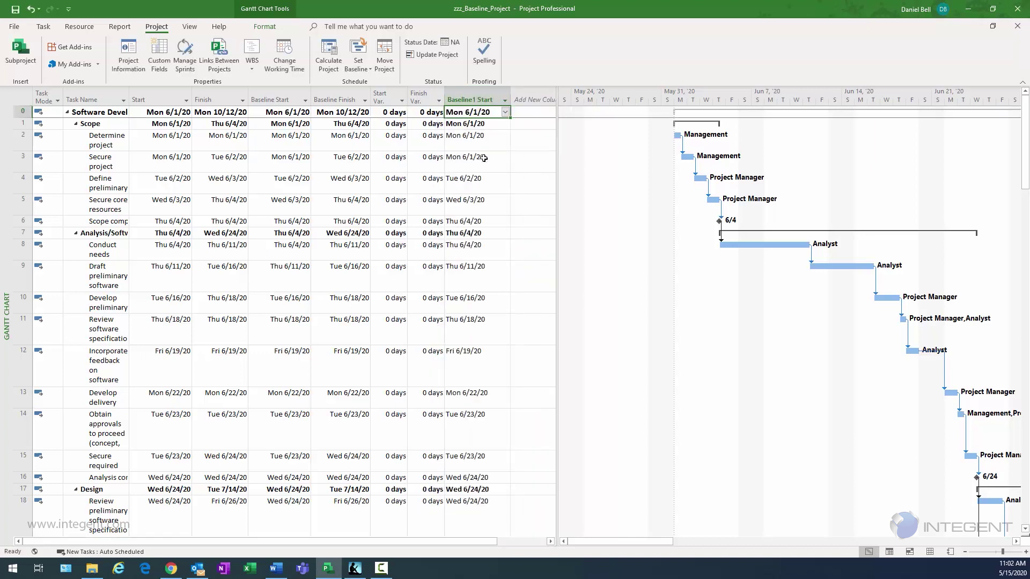
- Check in the Set Baseline dialog which baselines have a last-saved date, and close it without saving a baseline
left_click(355, 68)
left_click(378, 84)
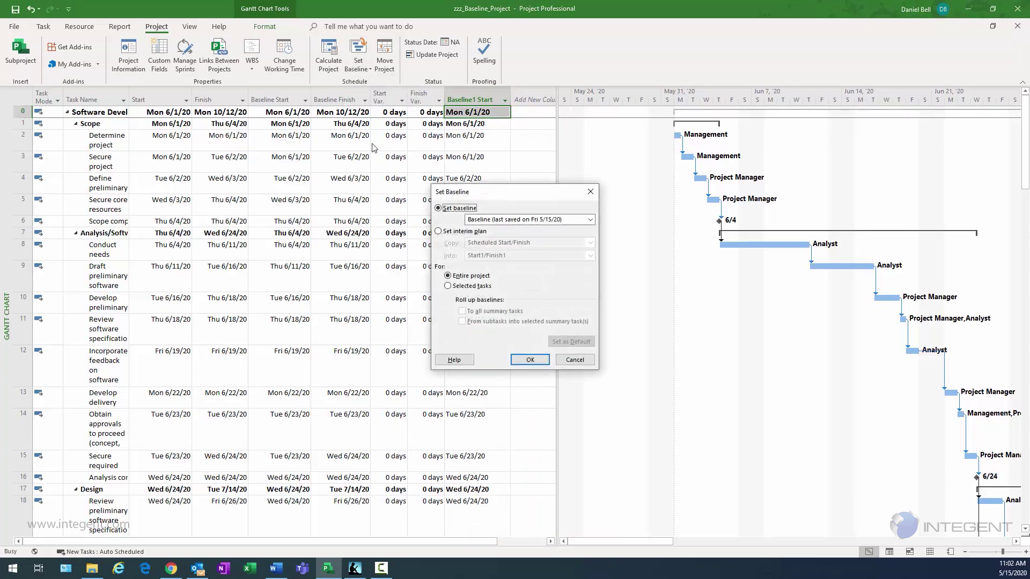
left_click(590, 220)
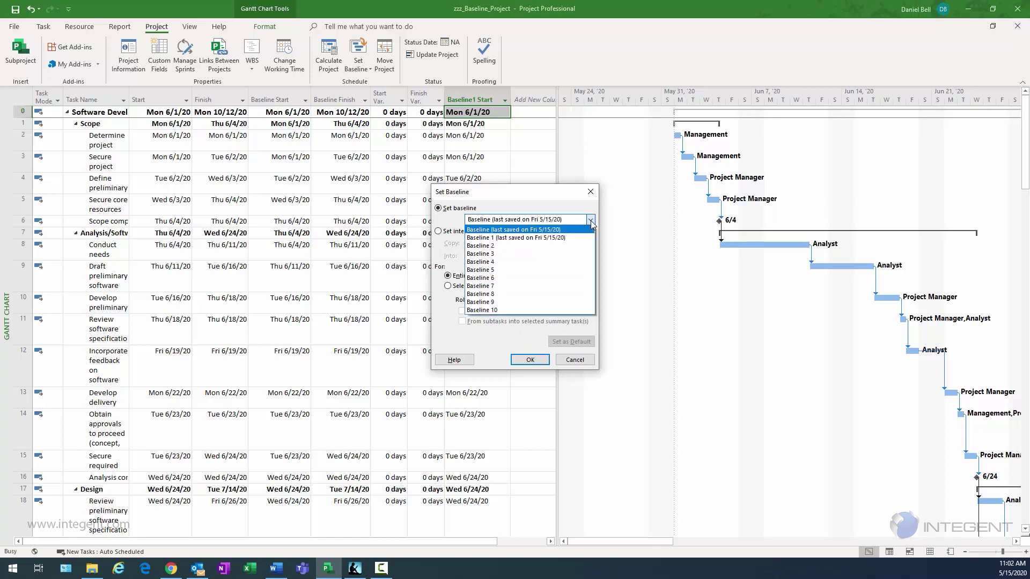
left_click(527, 224)
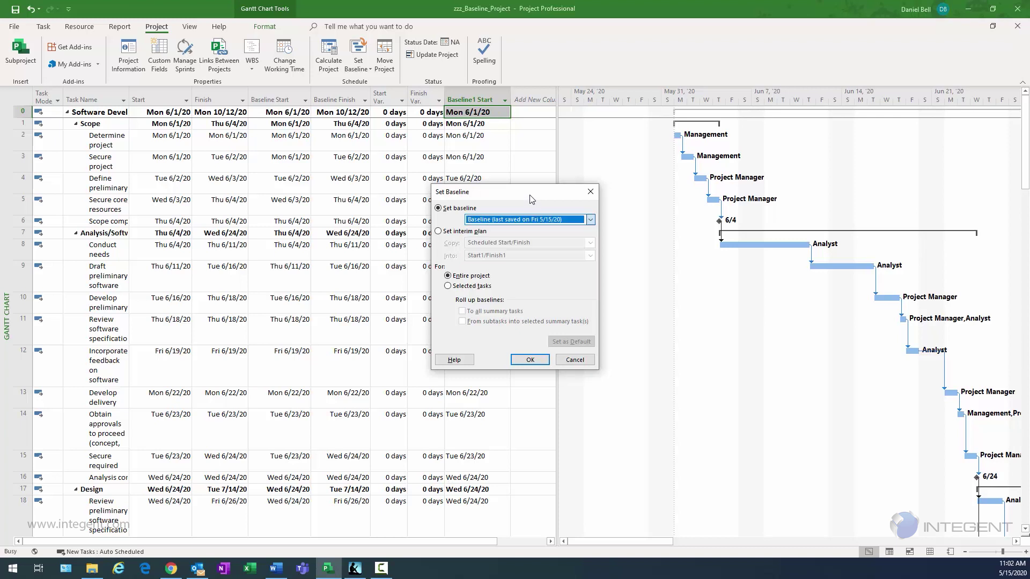
left_click(577, 365)
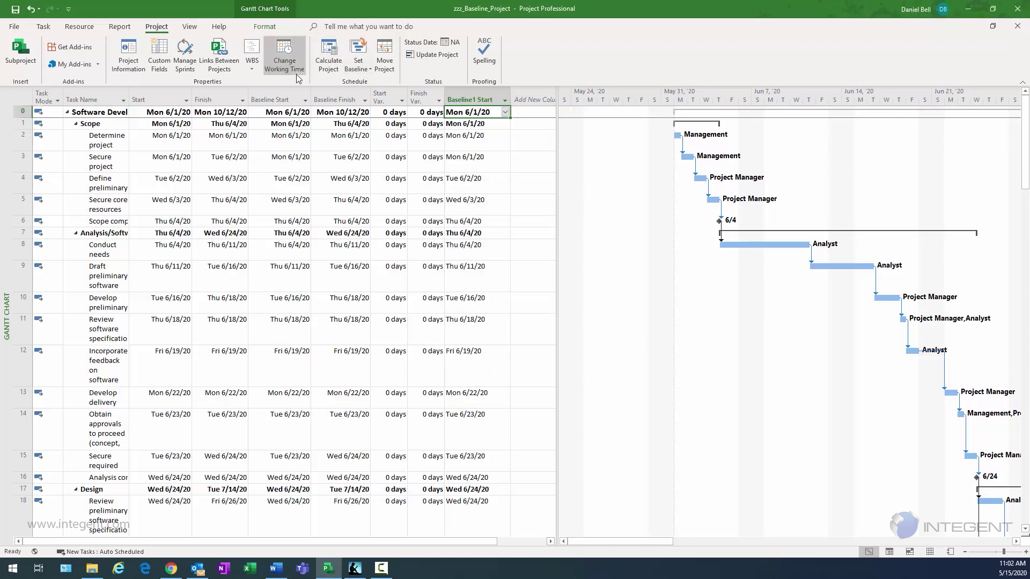
- Apply the Baseline task table and widen both the table area and the Task Name column so task names fit
left_click(190, 26)
left_click(345, 63)
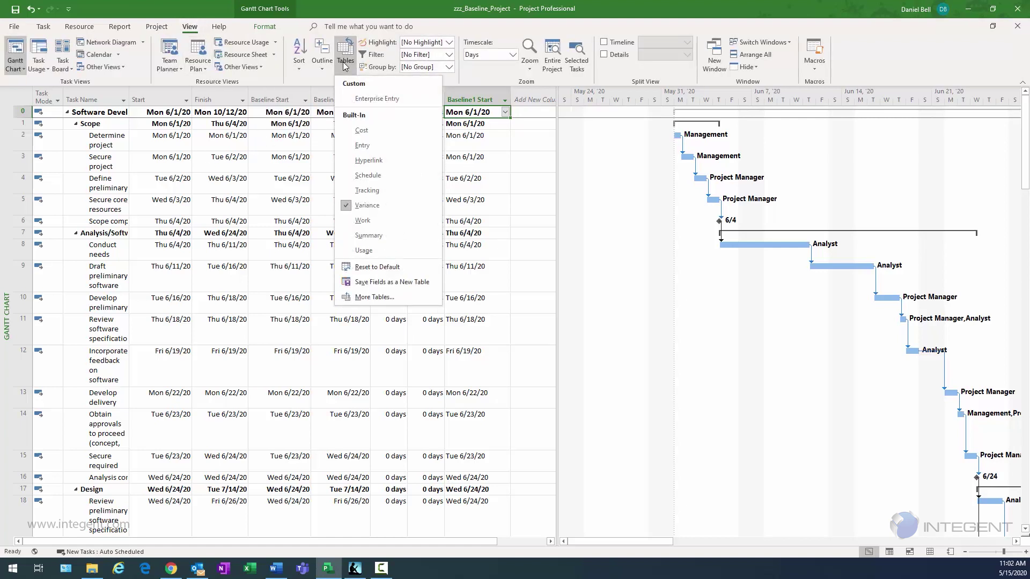
left_click(374, 297)
left_click_drag(528, 216, 494, 187)
left_click_drag(510, 264, 506, 227)
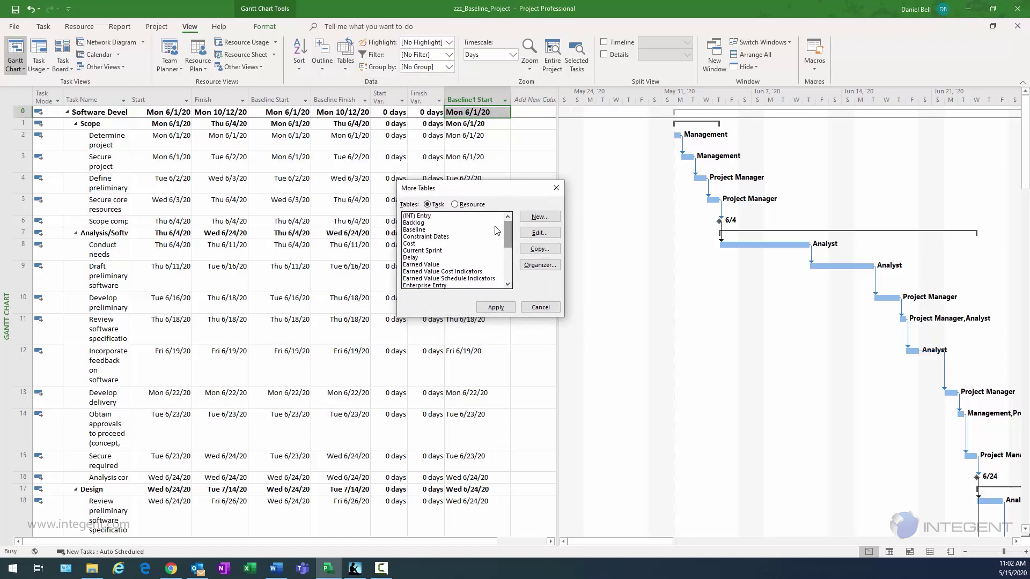
left_click(436, 231)
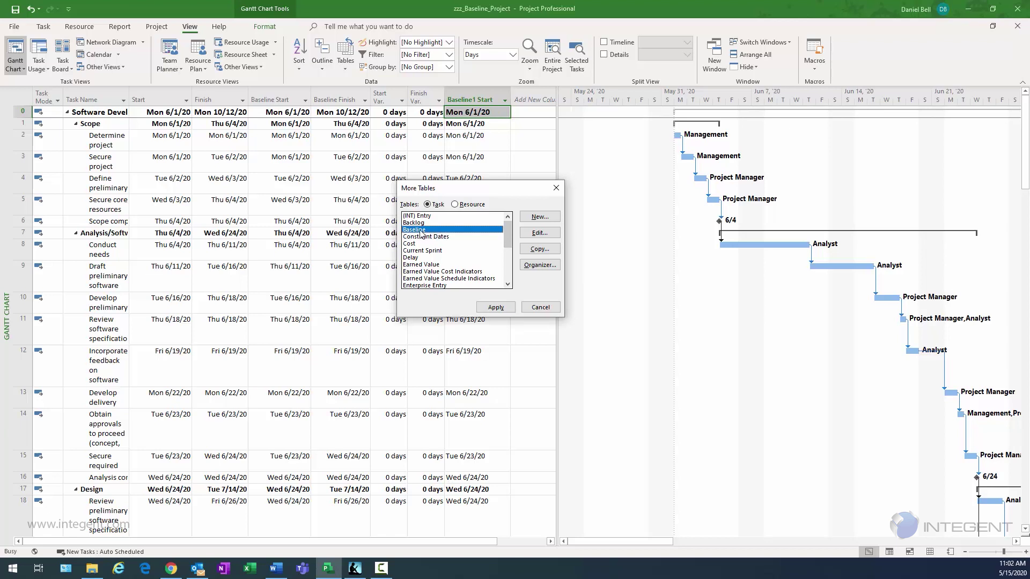
left_click(495, 307)
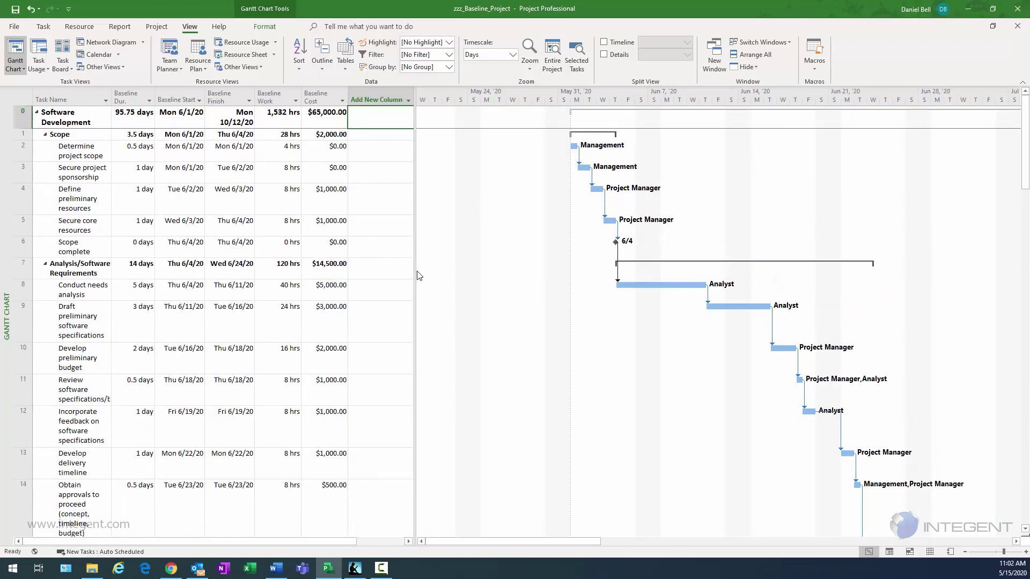
left_click_drag(418, 275, 640, 258)
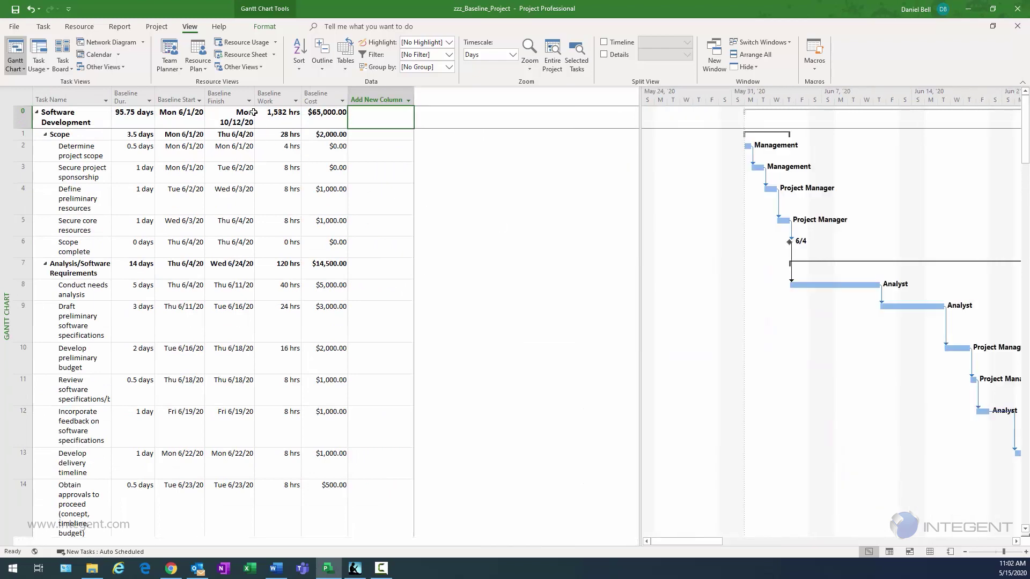
left_click_drag(111, 99, 230, 98)
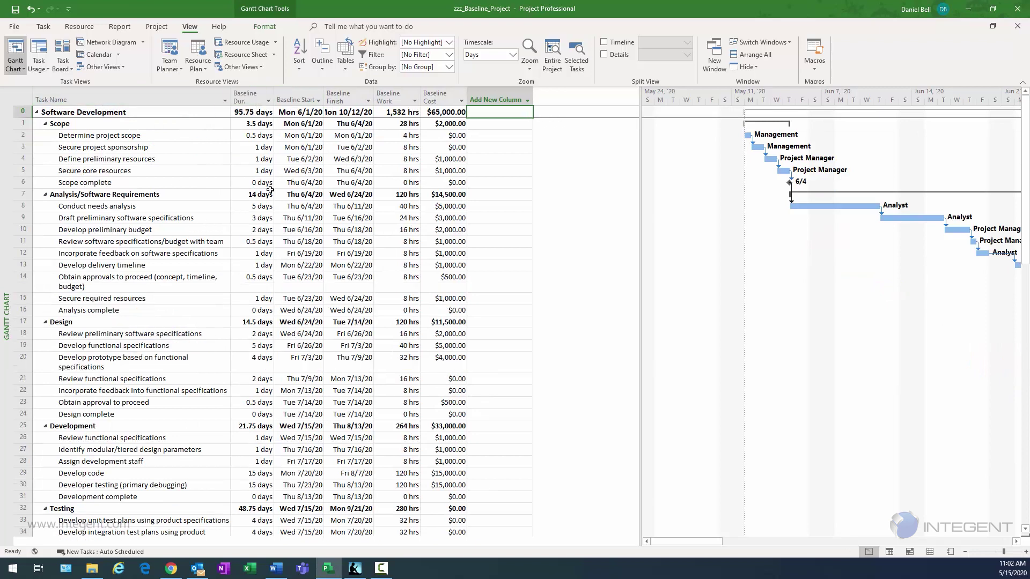
- Review the baseline work and cost of the whole project and of the Analysis/Software Requirements and Design phases
left_click(405, 111)
left_click(440, 111)
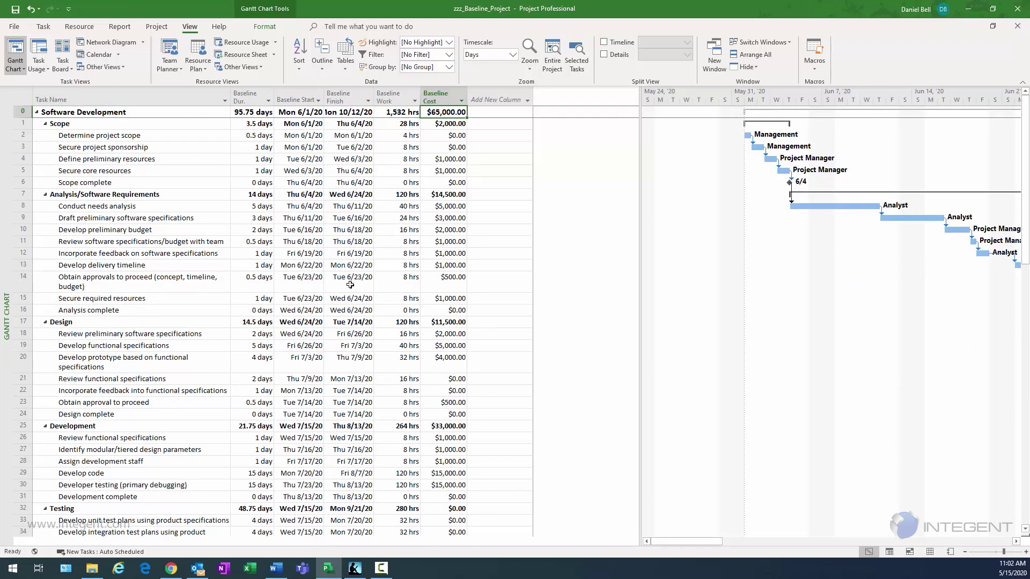
left_click(392, 195)
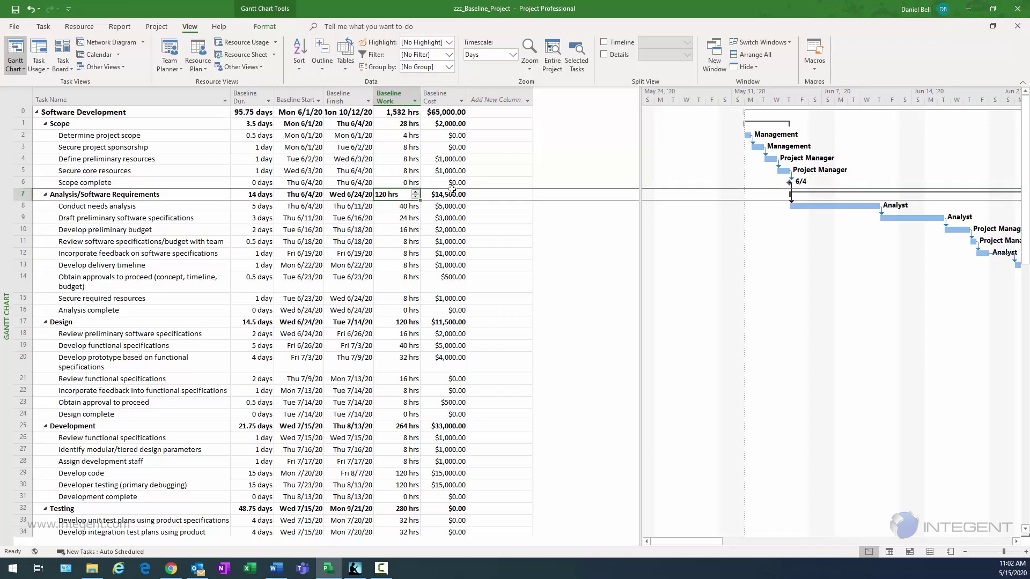
left_click(397, 322)
left_click(450, 324)
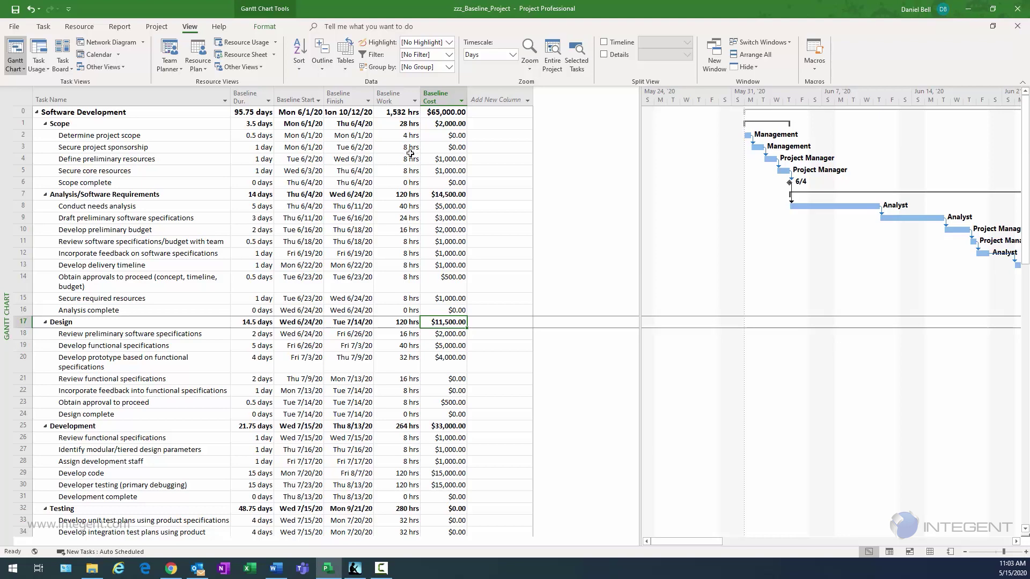
- Add an Actual Work column after the Baseline Cost column
left_click(506, 96)
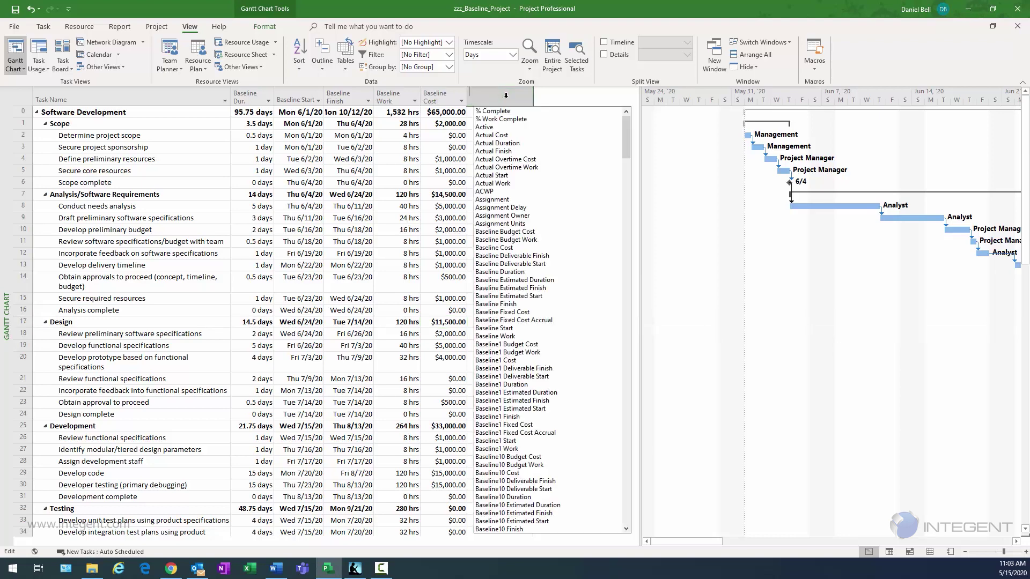
type("actual")
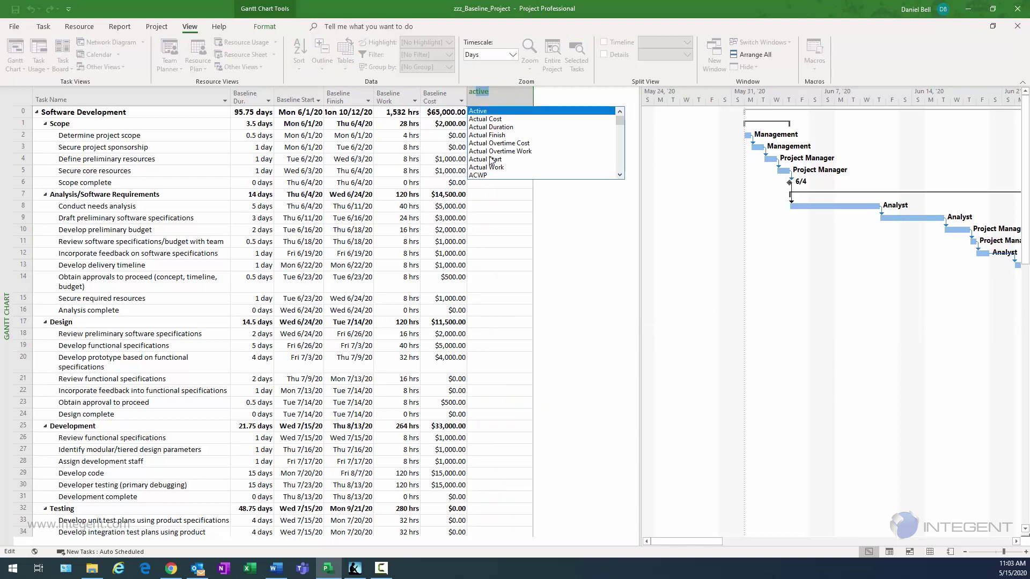
left_click(493, 160)
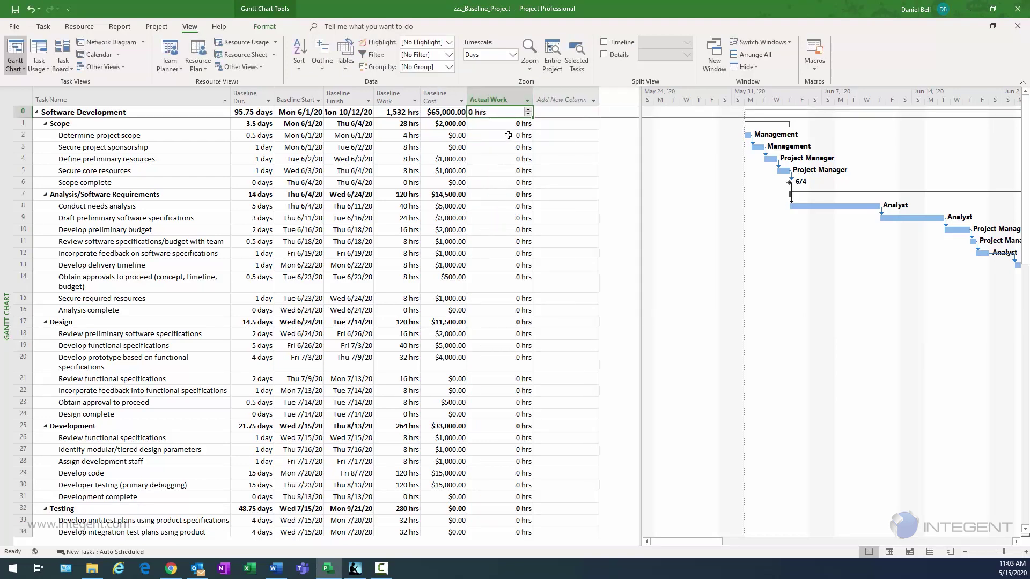
- Enter actual work of 5, 10, 8 and 8 hours for tasks 2 through 5 in the Scope phase
left_click(508, 135)
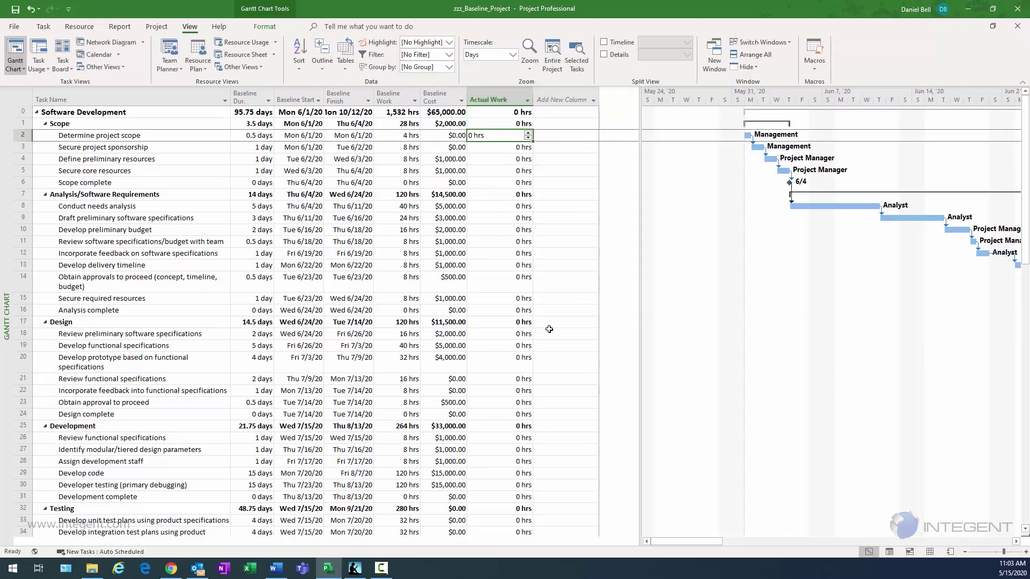
type("5")
key("Return")
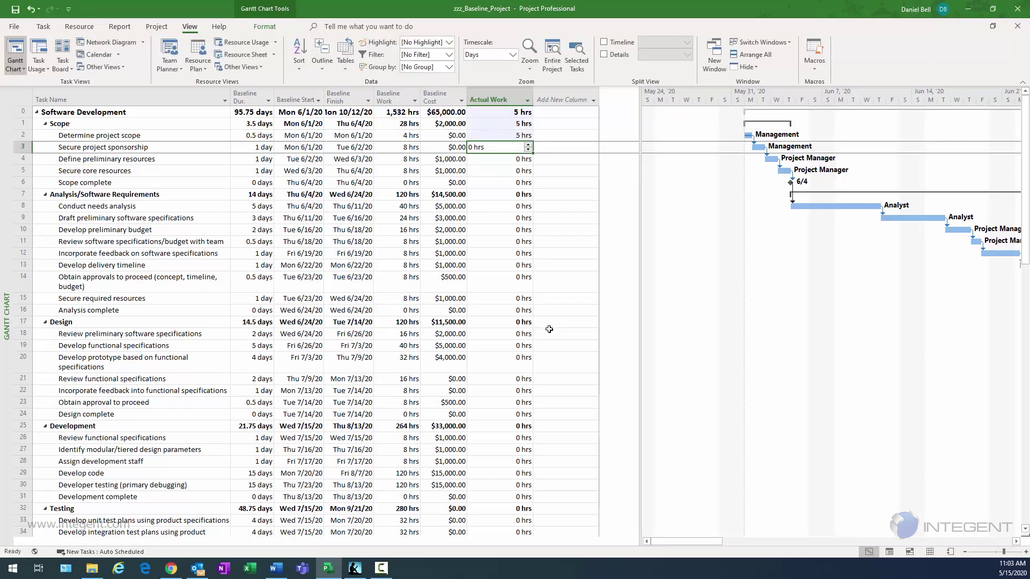
type("10")
key("Return")
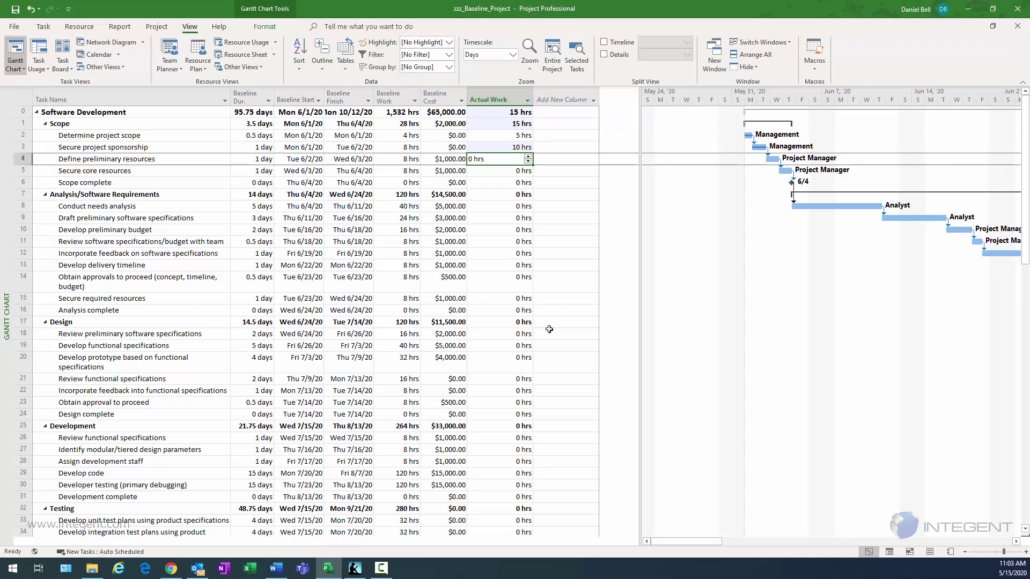
type("8")
key("Return")
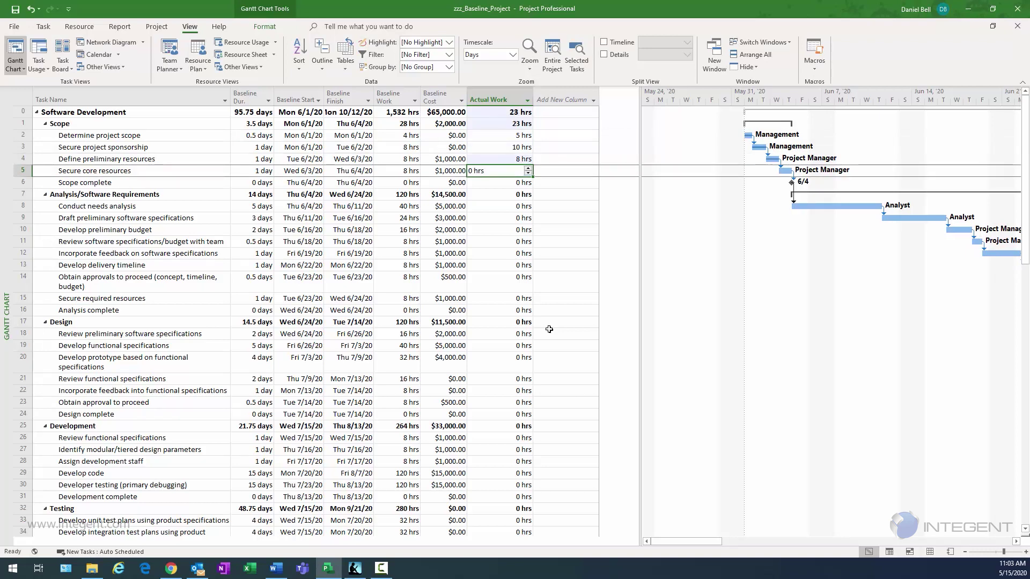
type("8")
key("Return")
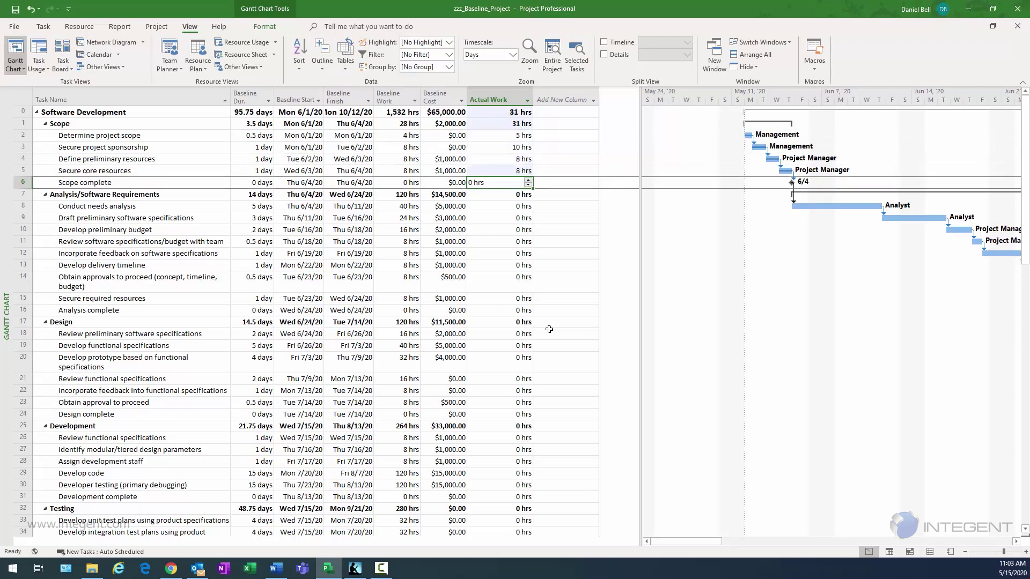
- Enter actual work of 45 hours for Conduct needs analysis, 25 for Draft preliminary software specifications and 16 for Develop preliminary budget
key("Return")
key("Return")
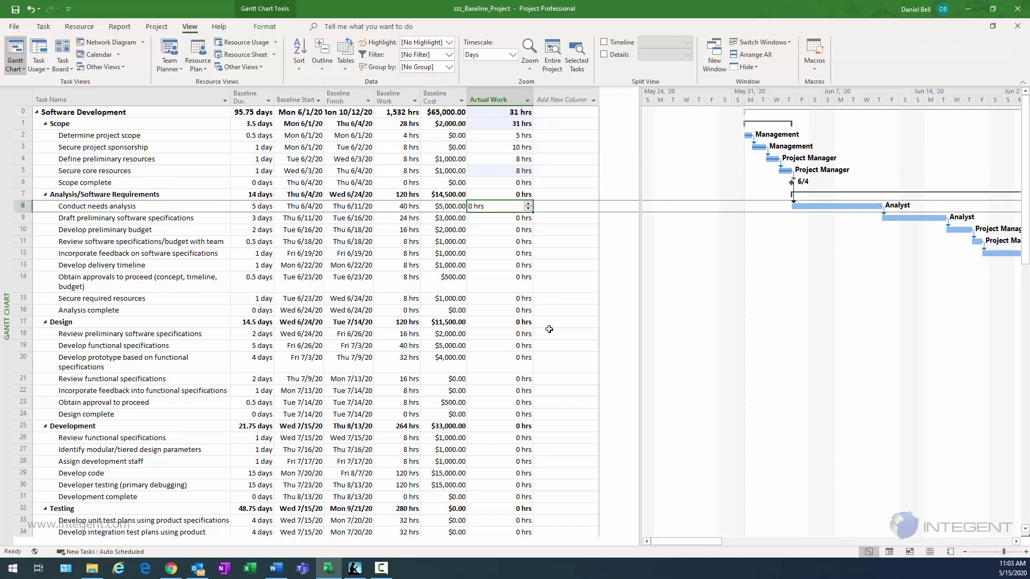
type("45")
key("Return")
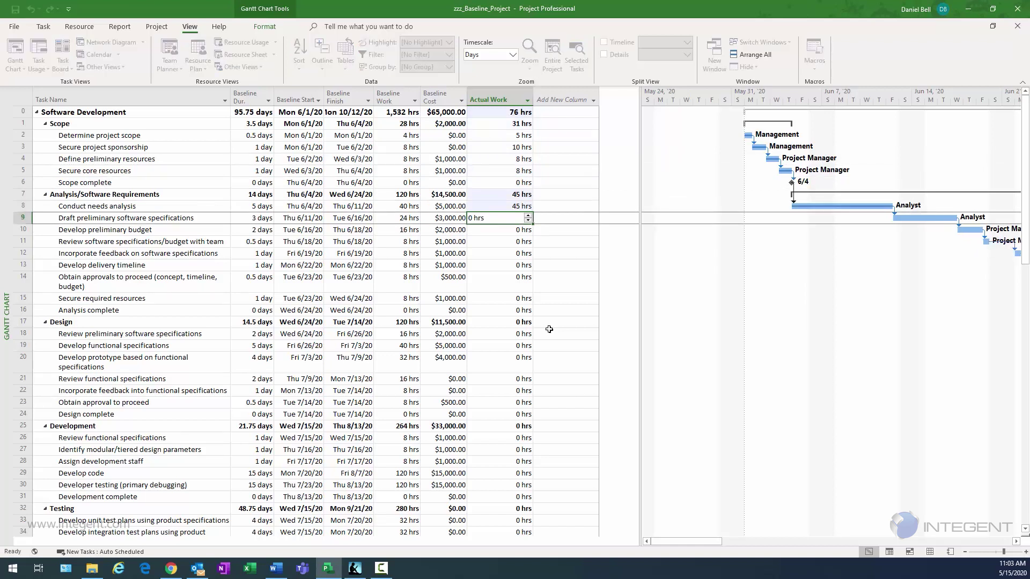
type("25")
key("Return")
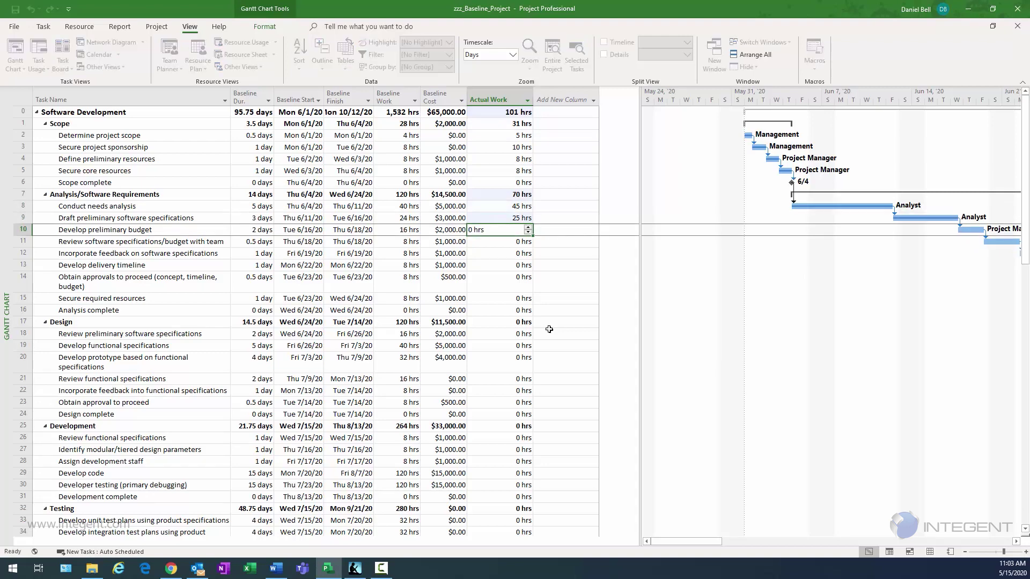
type("16")
key("Return")
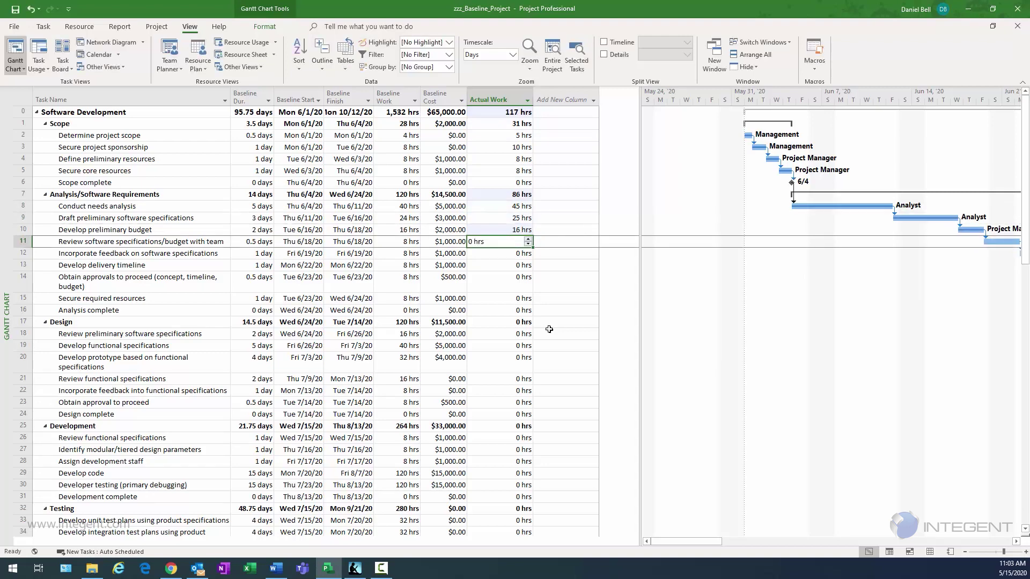
- Enter actual work of 7, 8, 8, 9 and 8 hours for tasks 11 through 15 in the Analysis/Software Requirements phase
type("7")
key("Return")
type("8")
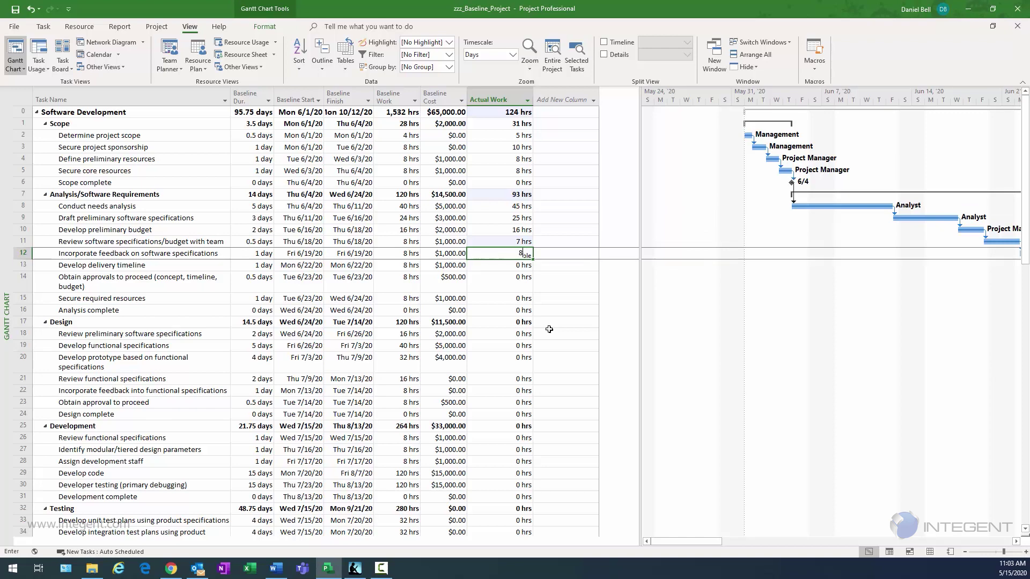
key("Return")
type("8")
key("Return")
type("9")
key("Return")
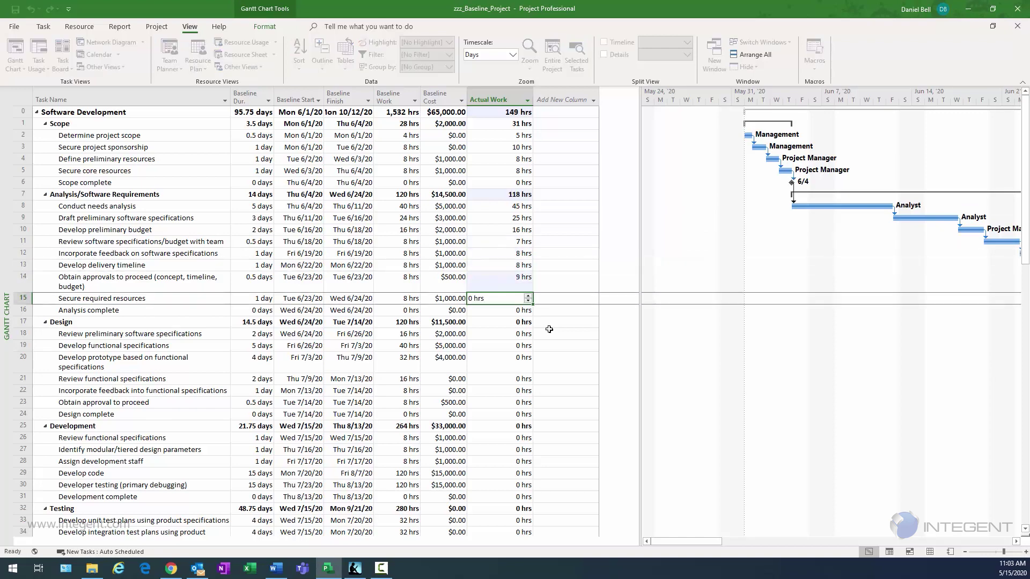
type("8")
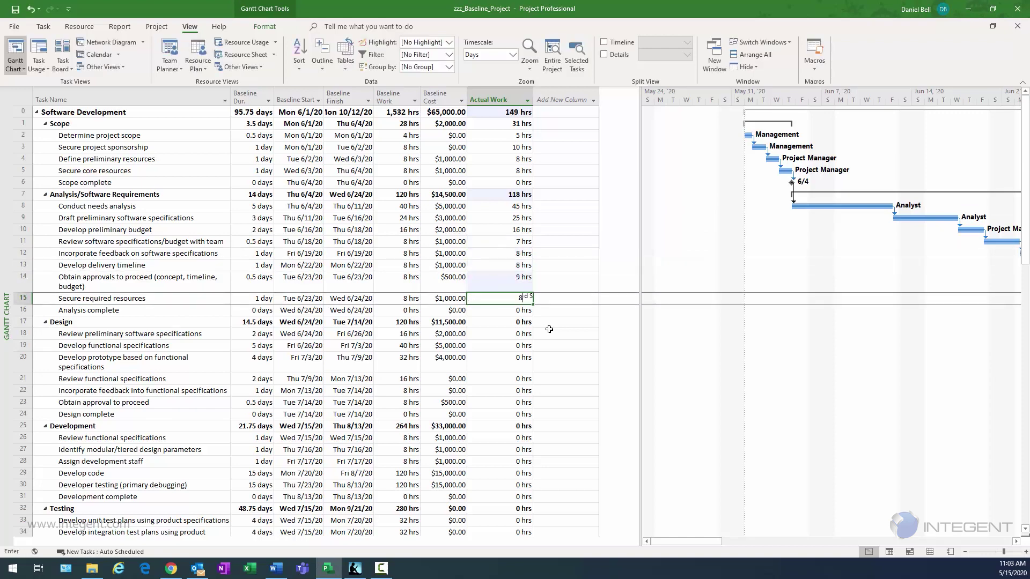
key("Return")
key("Return")
key("Return")
key("Return")
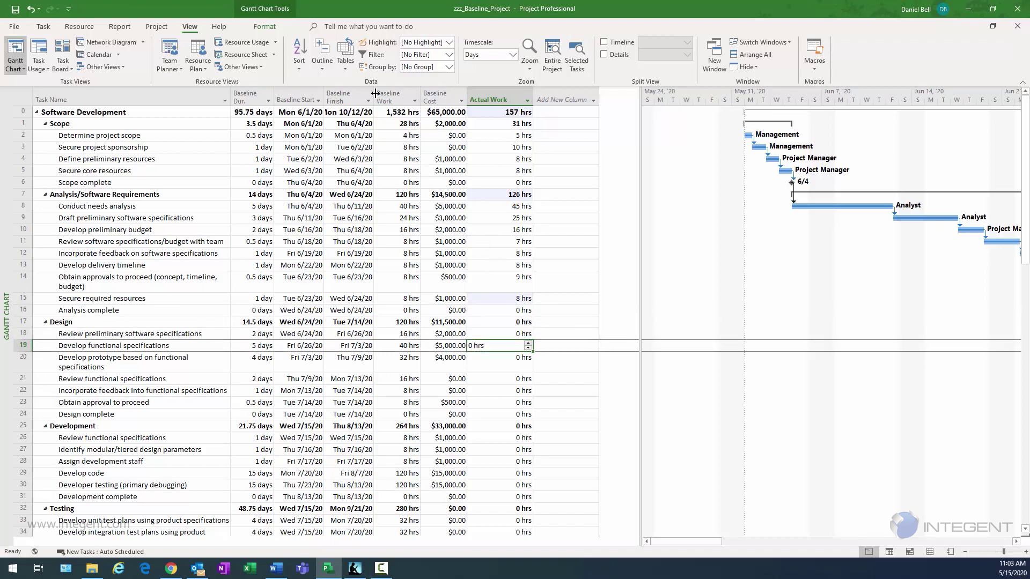
- Apply the Variance table and widen its columns and the table area so all the baseline and variance fields fit
left_click(348, 73)
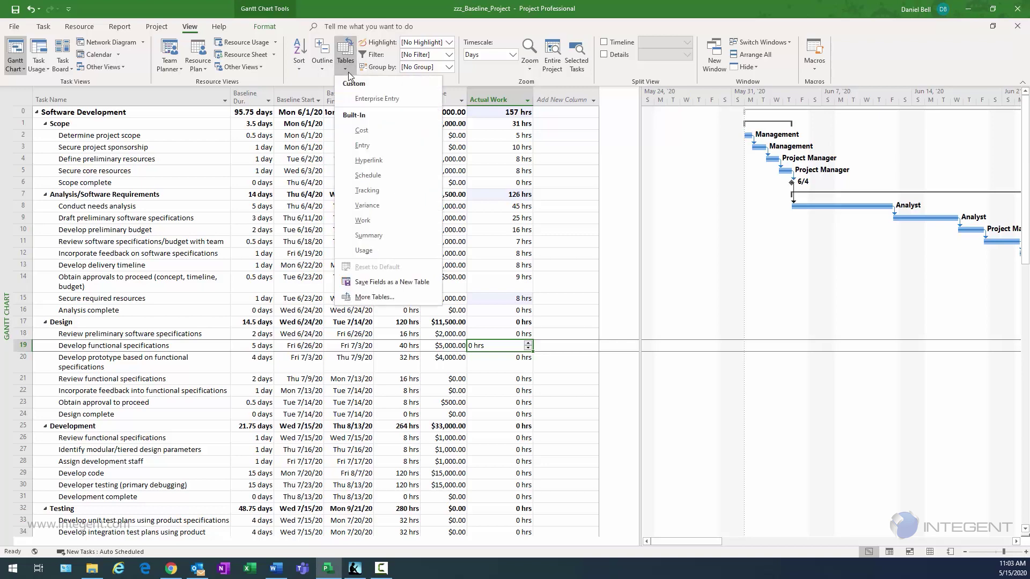
left_click(370, 210)
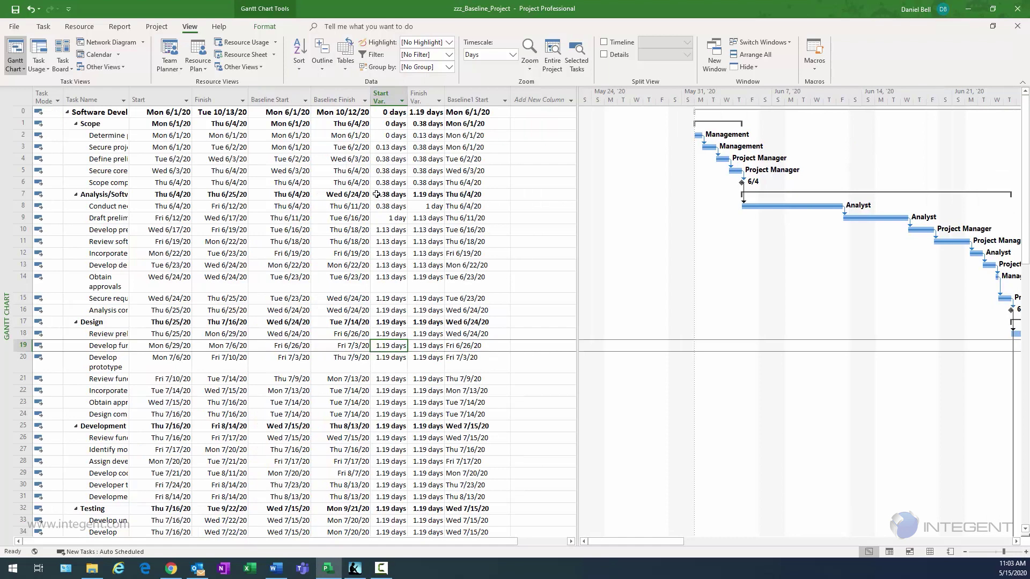
left_click_drag(406, 109, 475, 94)
left_click_drag(191, 97, 213, 97)
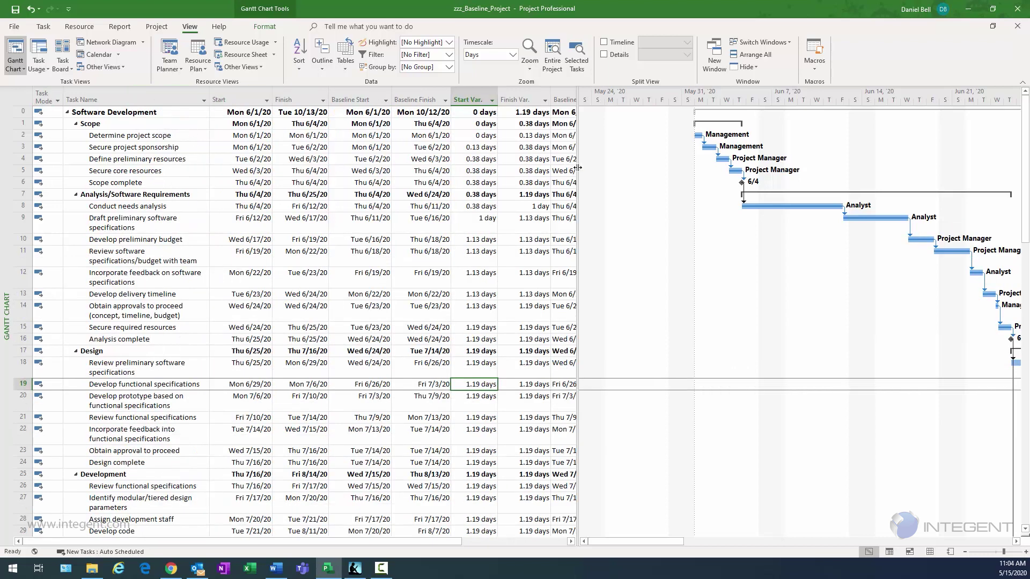
left_click_drag(577, 168, 627, 168)
left_click(514, 136)
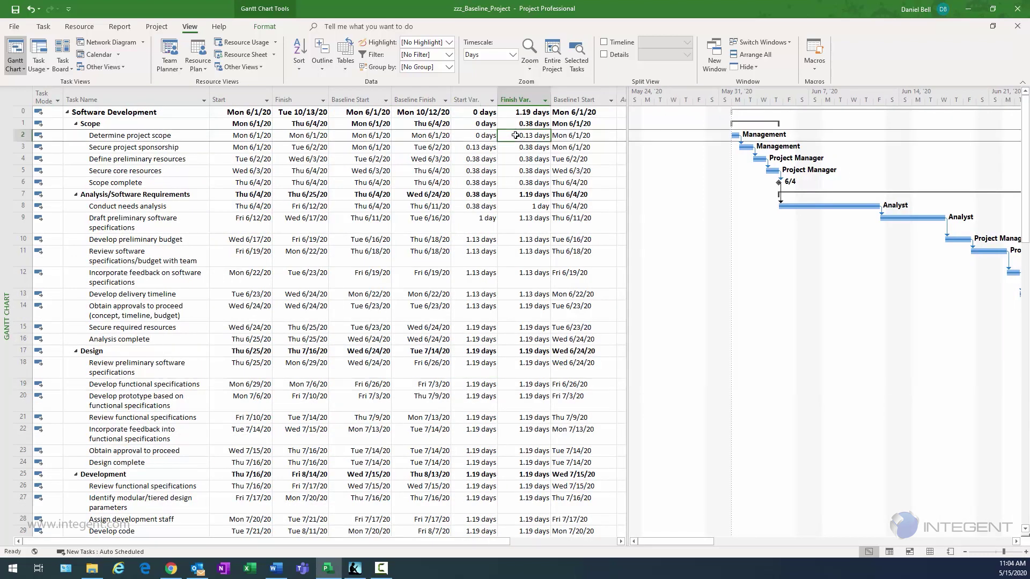
left_click_drag(515, 136, 518, 147)
left_click_drag(627, 152, 687, 154)
- Examine the Finish Variance values for the Scope and Analysis/Software Requirements tasks and down through the remaining phases
left_click(513, 141)
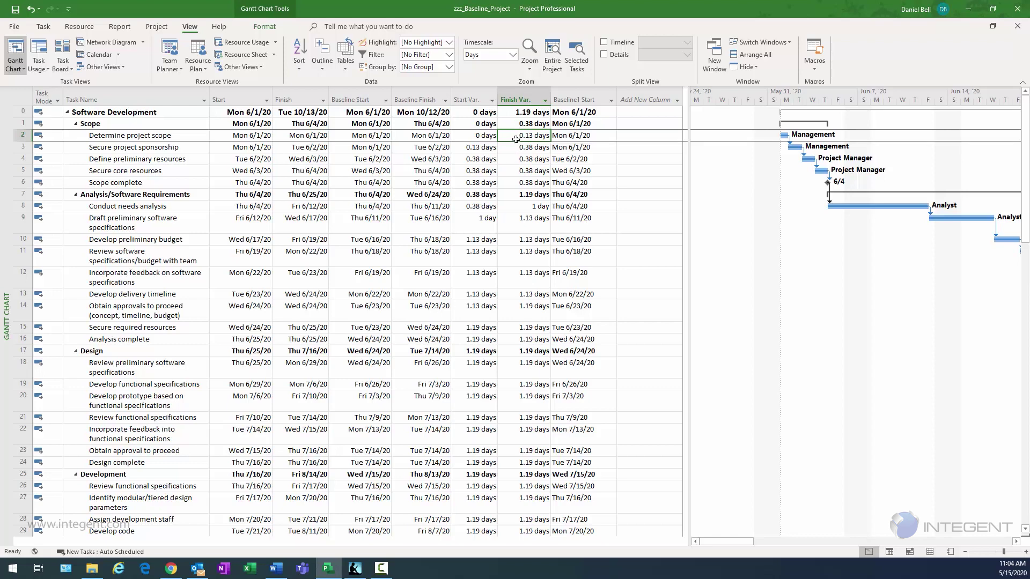
left_click(508, 195)
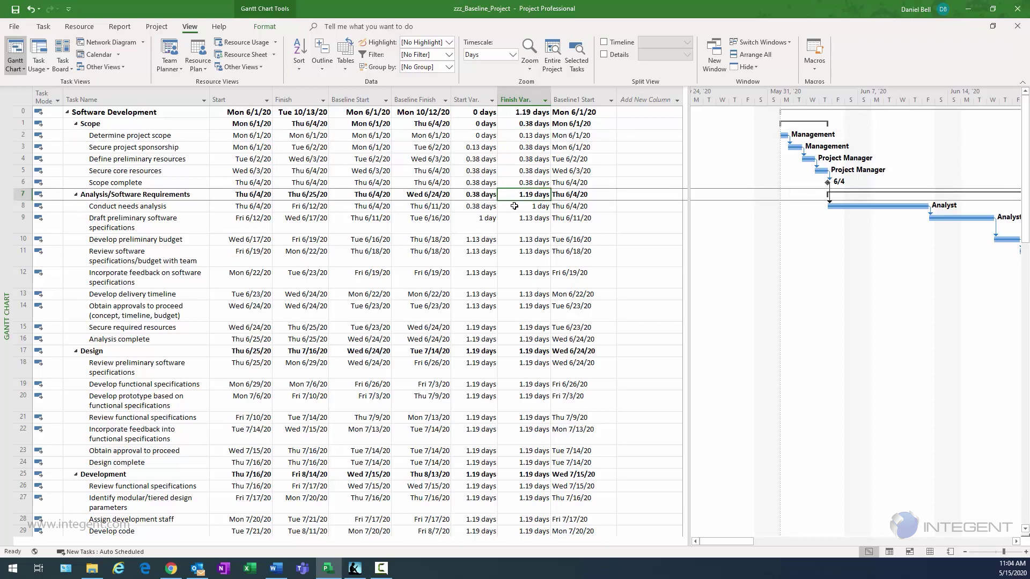
left_click(514, 205)
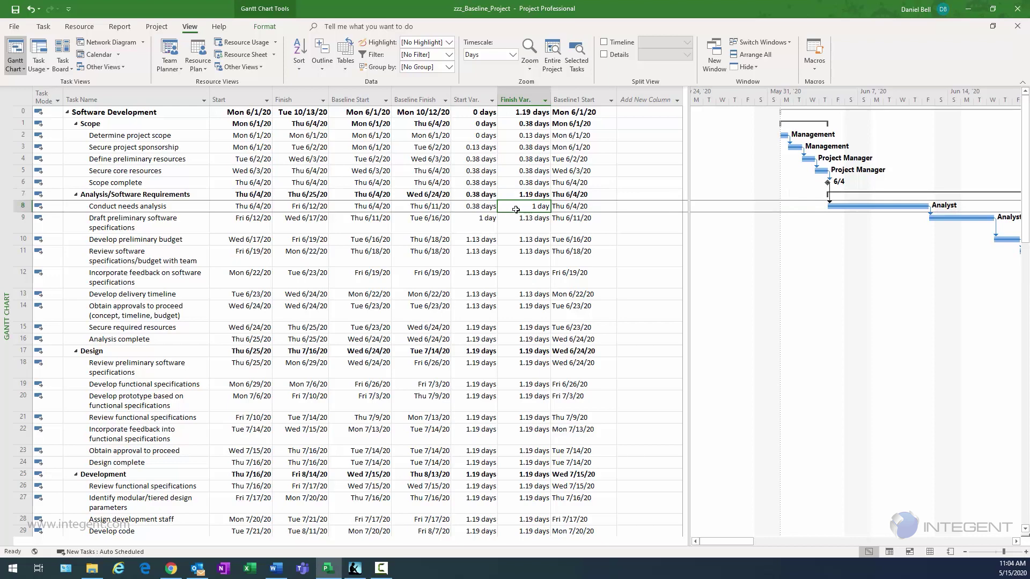
left_click(515, 219)
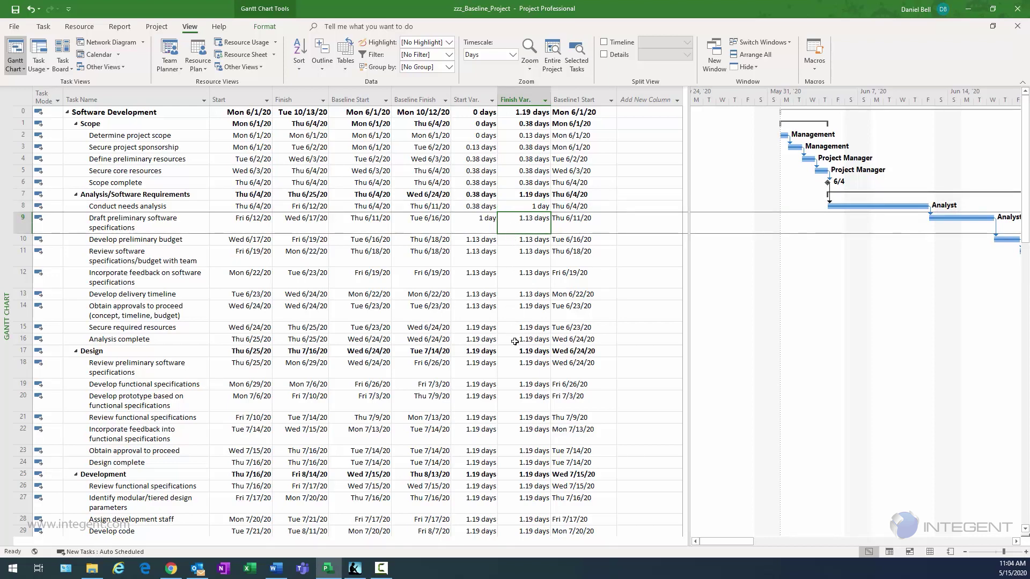
scroll(510, 328, "down", 2)
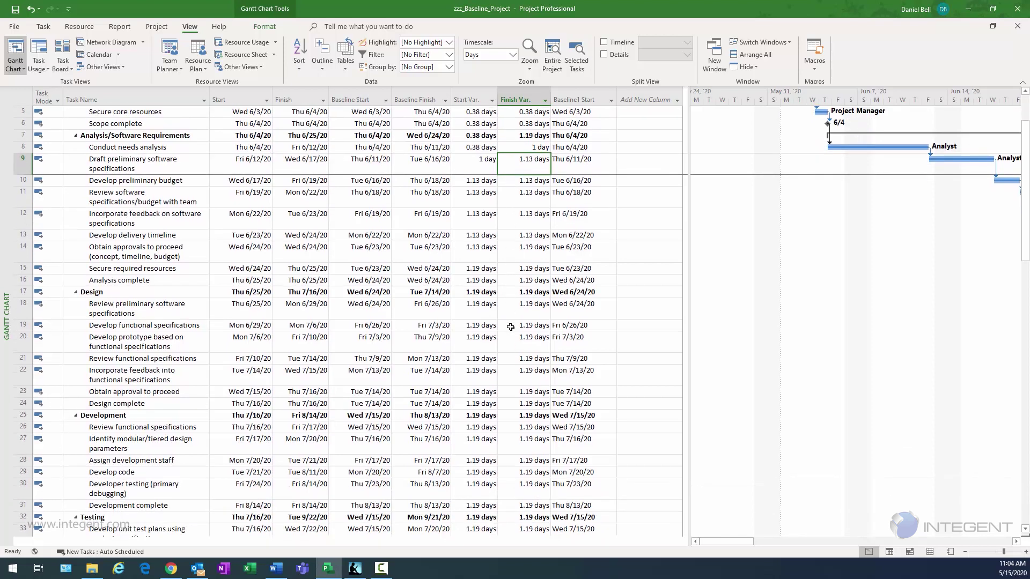
scroll(510, 327, "down", 4)
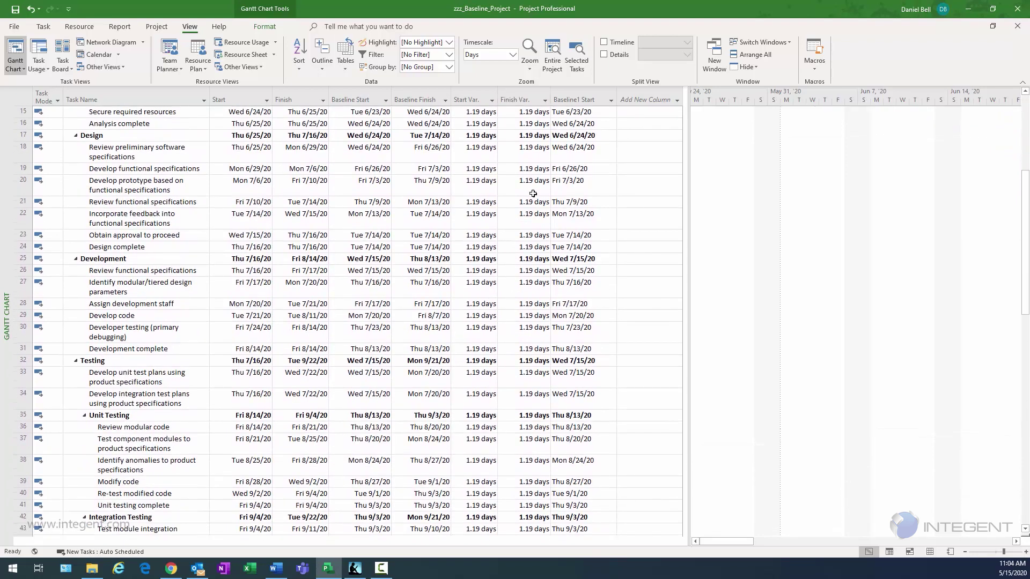
scroll(515, 268, "down", 4)
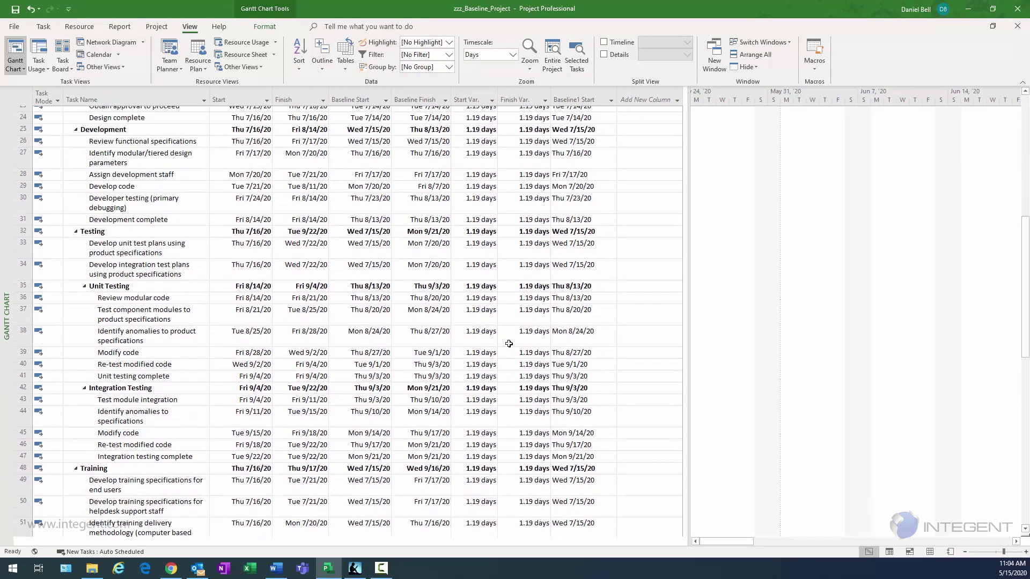
scroll(509, 344, "up", 10)
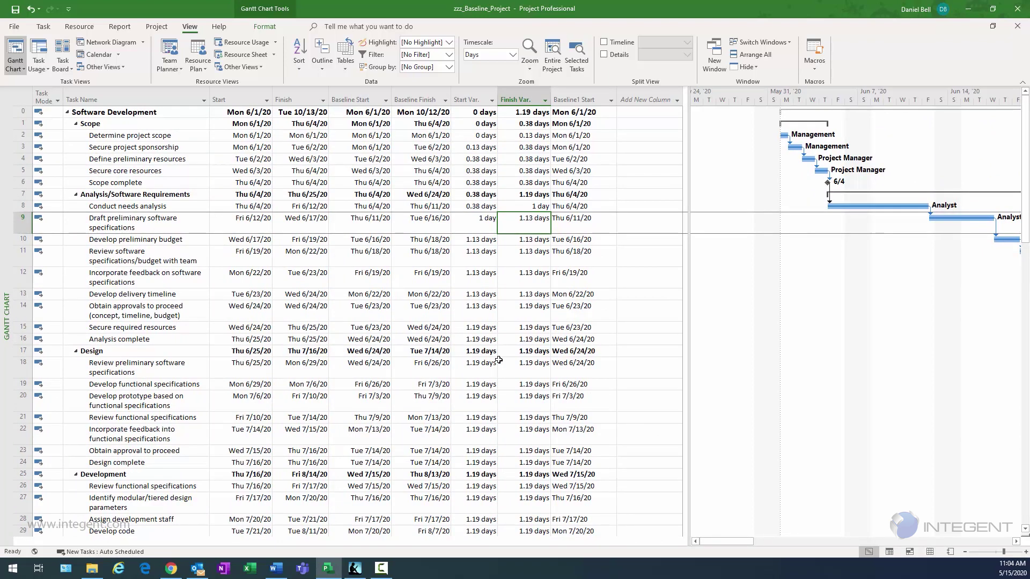
scroll(499, 365, "down", 6)
scroll(511, 503, "down", 10)
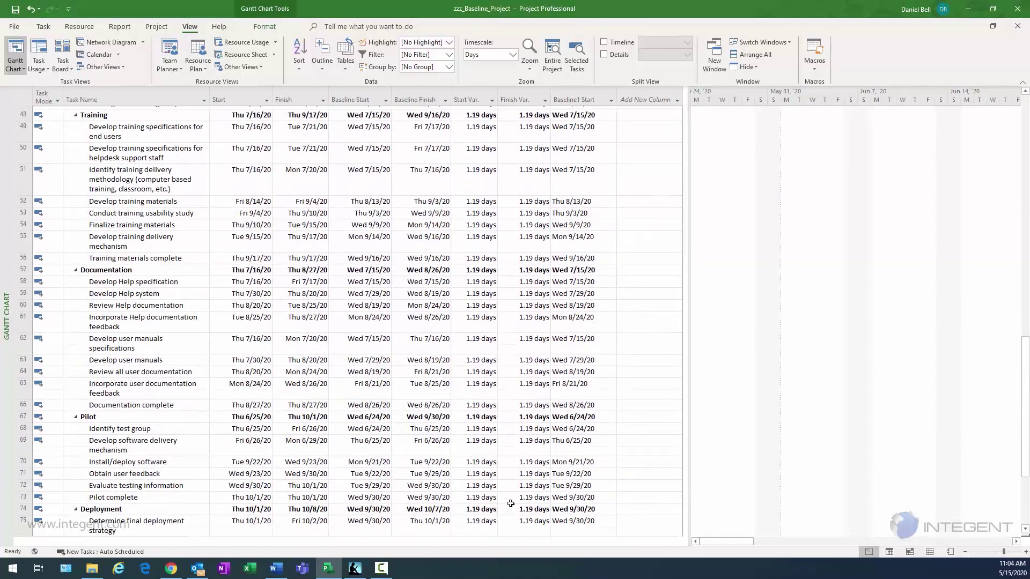
scroll(511, 504, "up", 9)
scroll(510, 504, "up", 7)
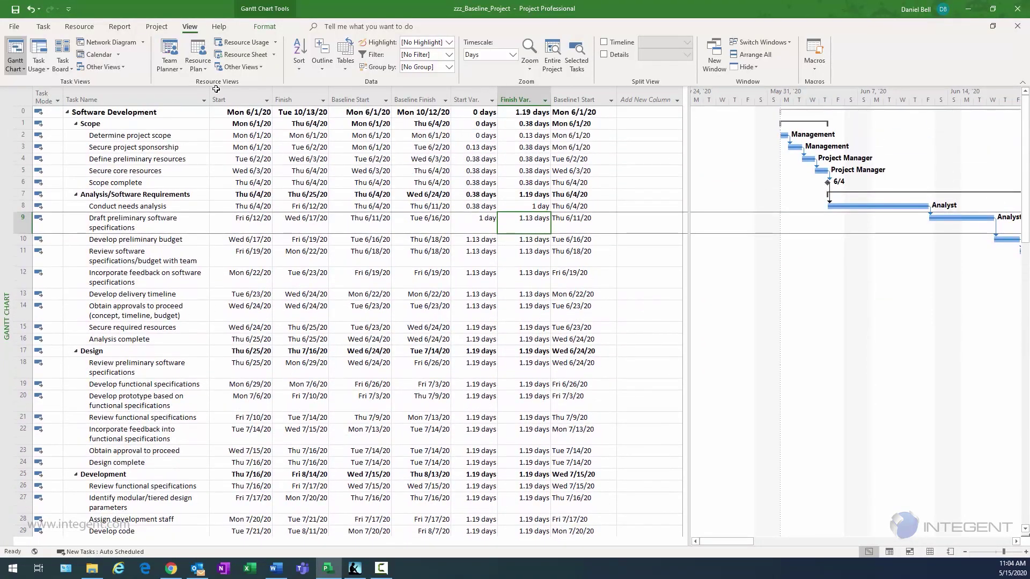
- Switch the task table back to the Baseline table
left_click(344, 68)
left_click(375, 296)
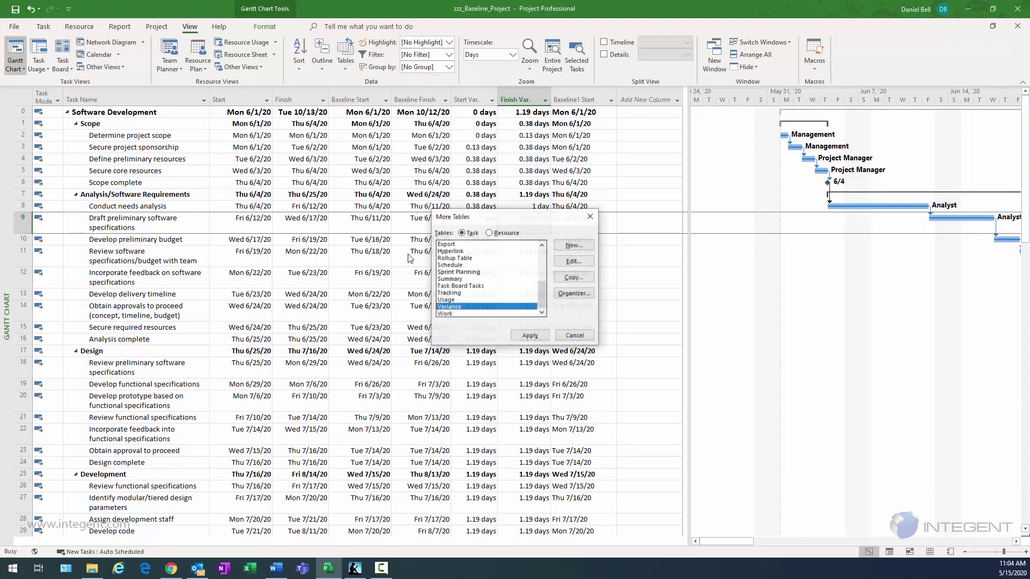
left_click_drag(539, 287, 539, 257)
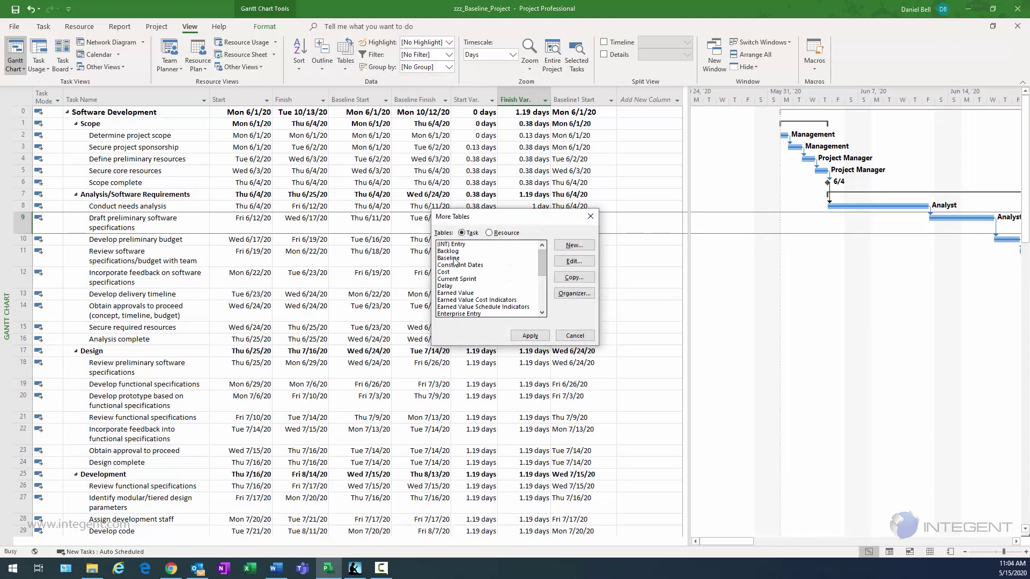
left_click(453, 258)
left_click(528, 335)
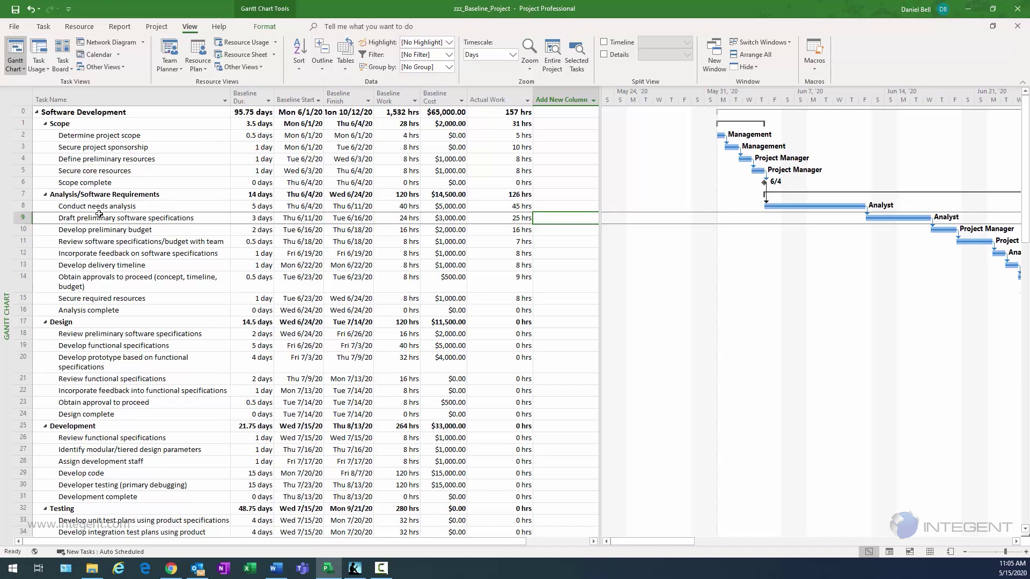
- Select tasks 7 through 16 of the Analysis/Software Requirements phase and choose the default Baseline as the one to set
left_click_drag(103, 197, 536, 308)
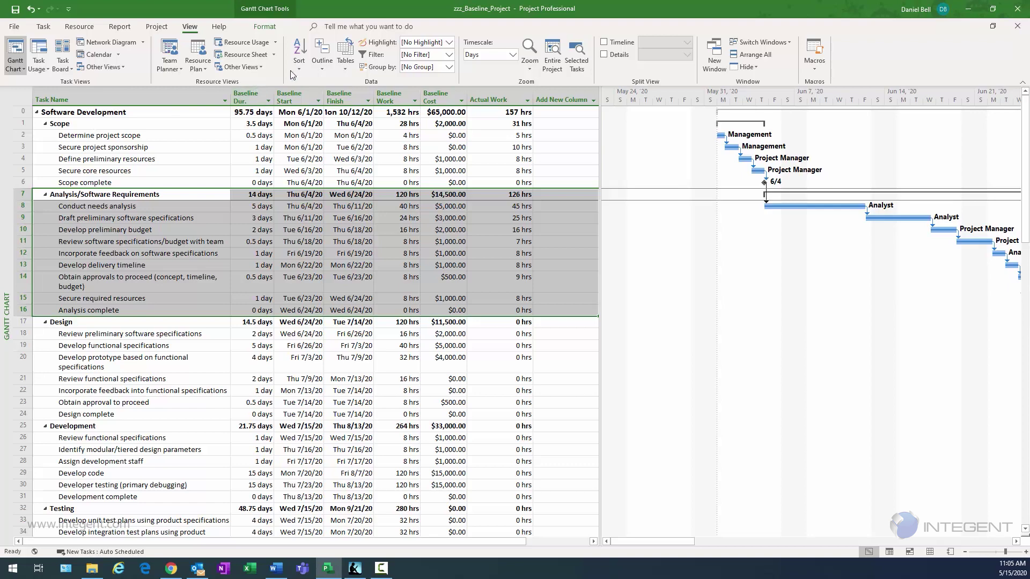
left_click(156, 26)
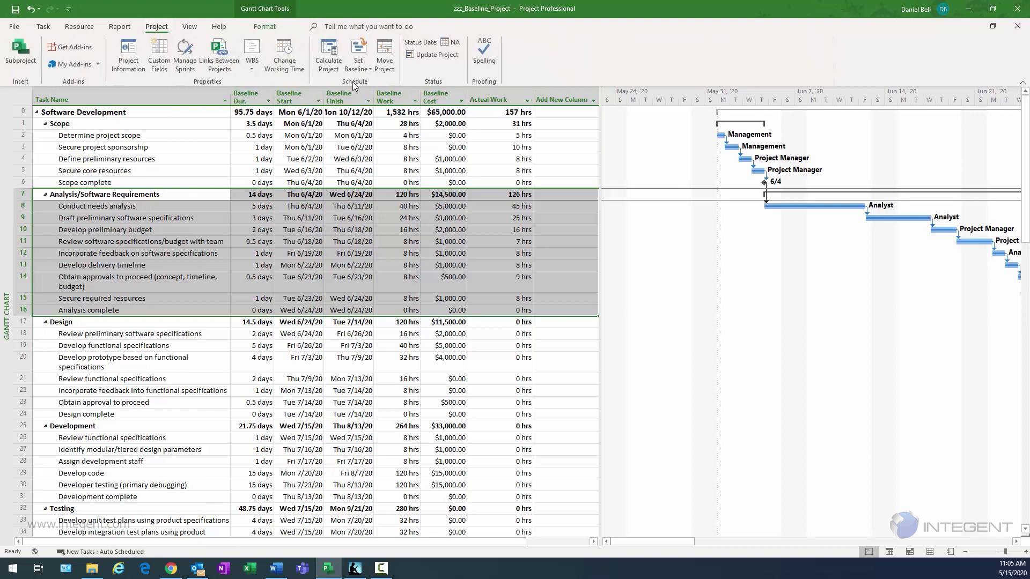
left_click(365, 70)
left_click(376, 84)
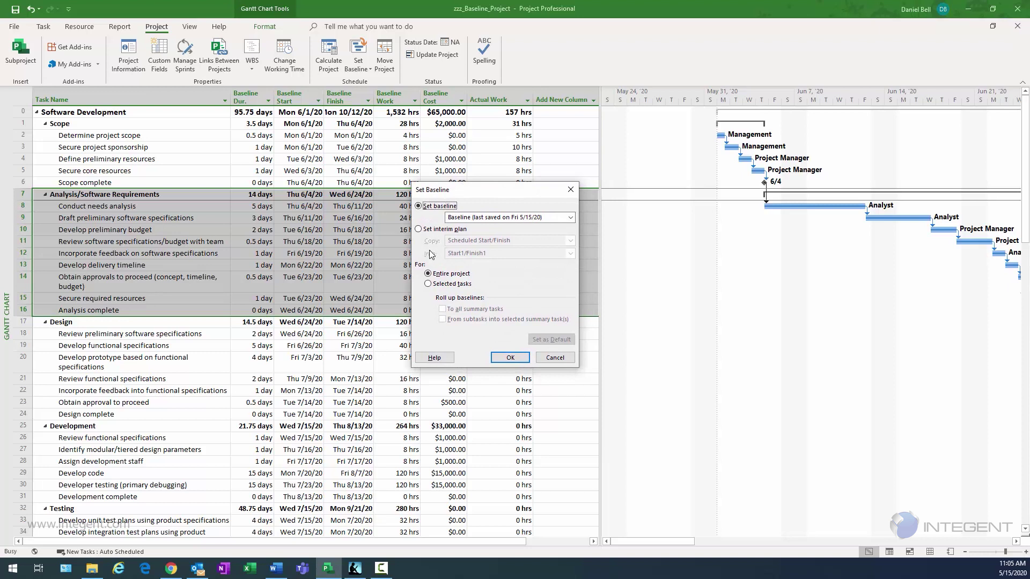
left_click(506, 217)
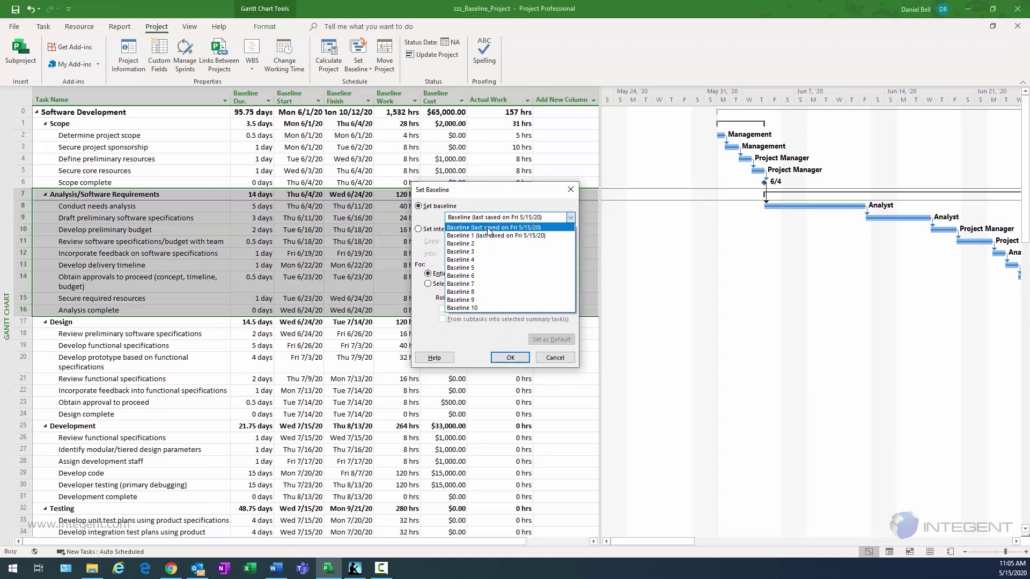
left_click(489, 227)
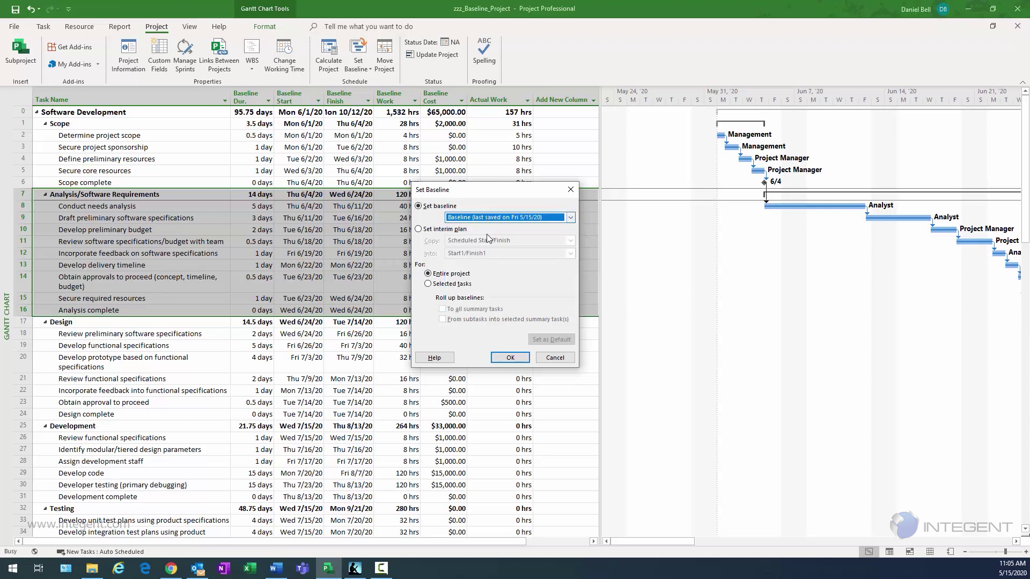
- Set the baseline for the selected tasks only, rolled up to all summary tasks, overwriting the existing baseline data
left_click(428, 284)
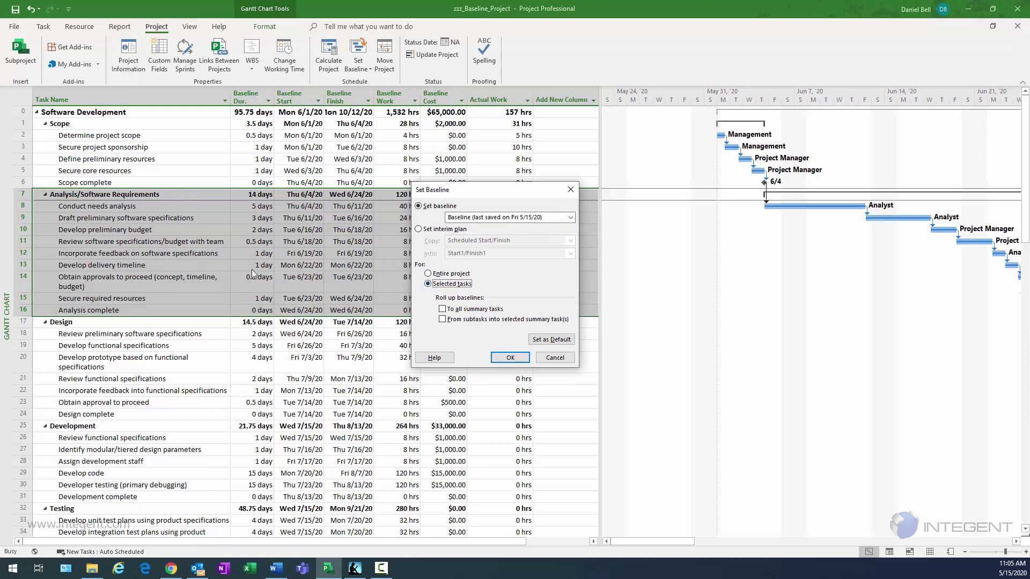
left_click(443, 310)
left_click_drag(480, 192, 497, 212)
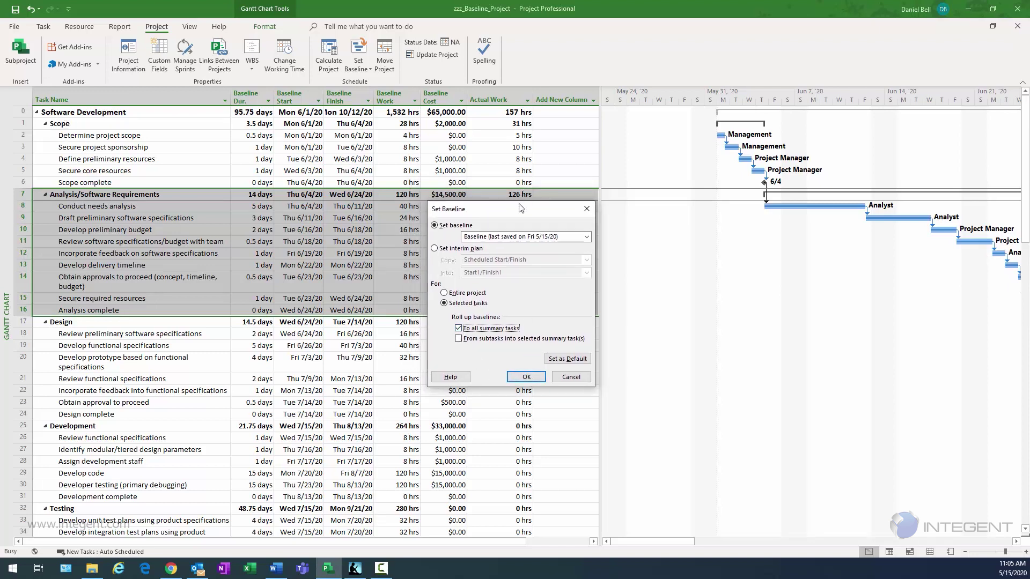
left_click_drag(519, 209, 712, 225)
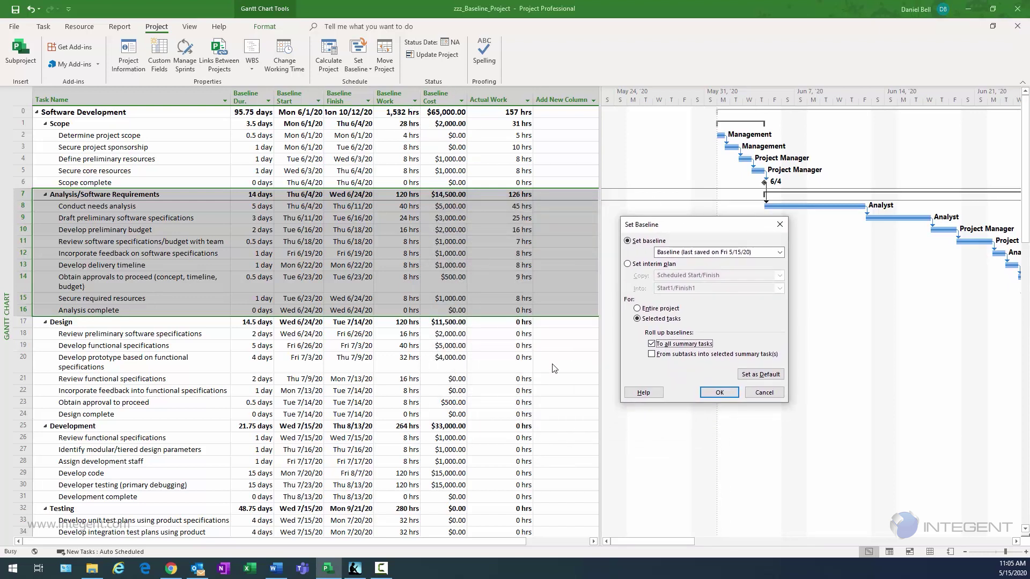
left_click(714, 394)
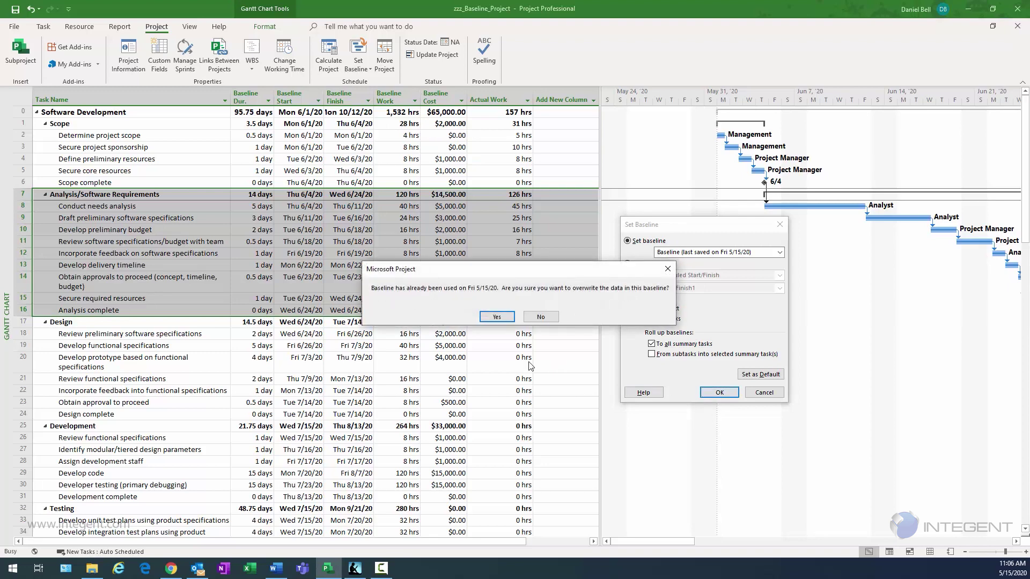
left_click(496, 317)
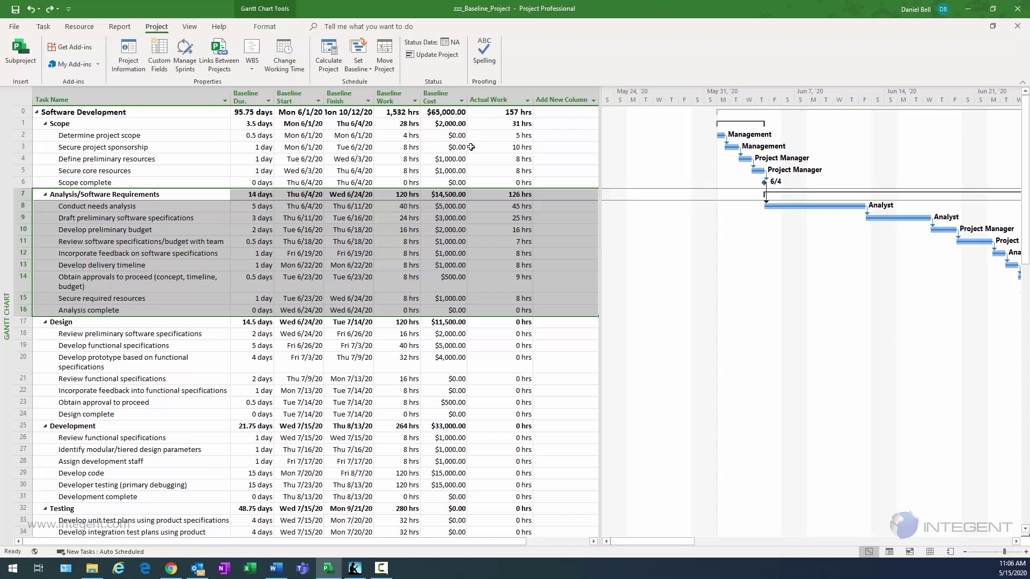
key("ctrl+y")
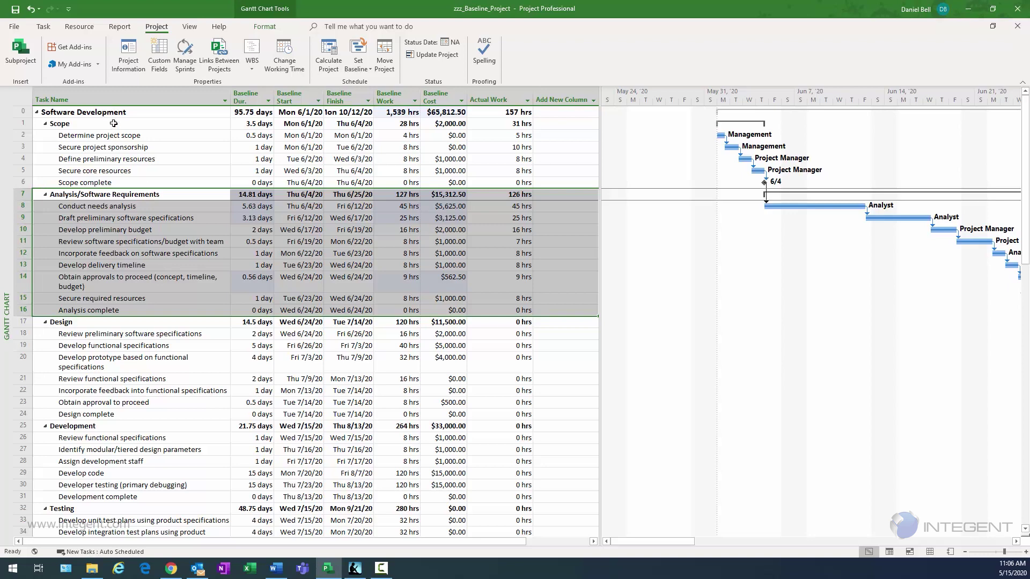
- Set the default Baseline again for the entire project, overwriting its existing data
left_click(122, 167)
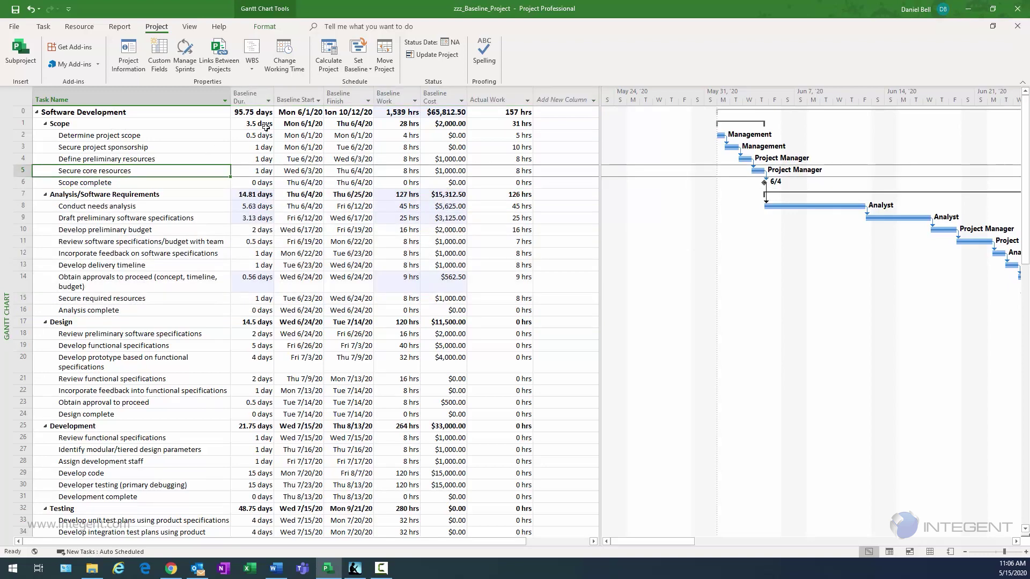
left_click(365, 61)
left_click(374, 83)
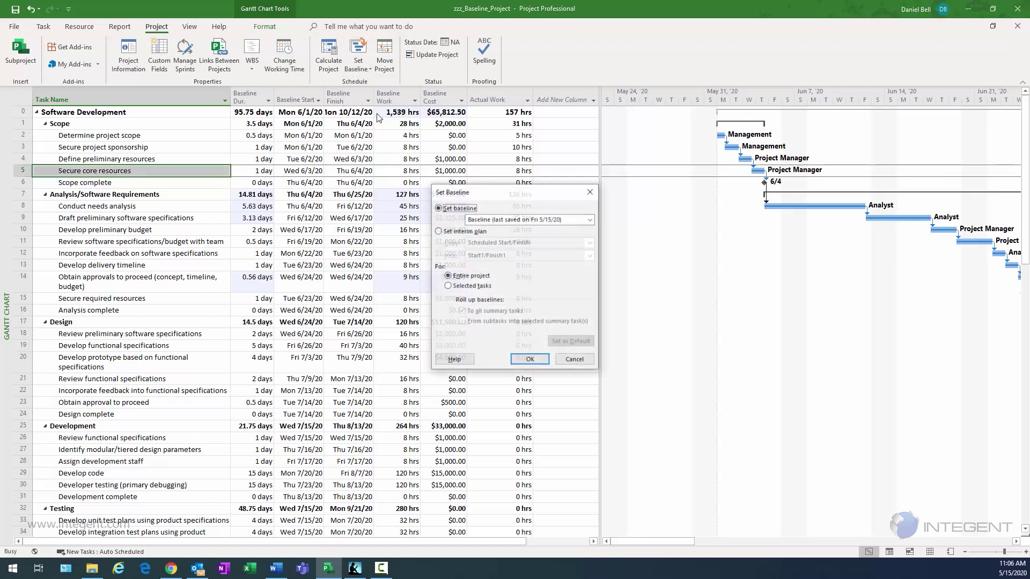
left_click_drag(507, 199, 466, 174)
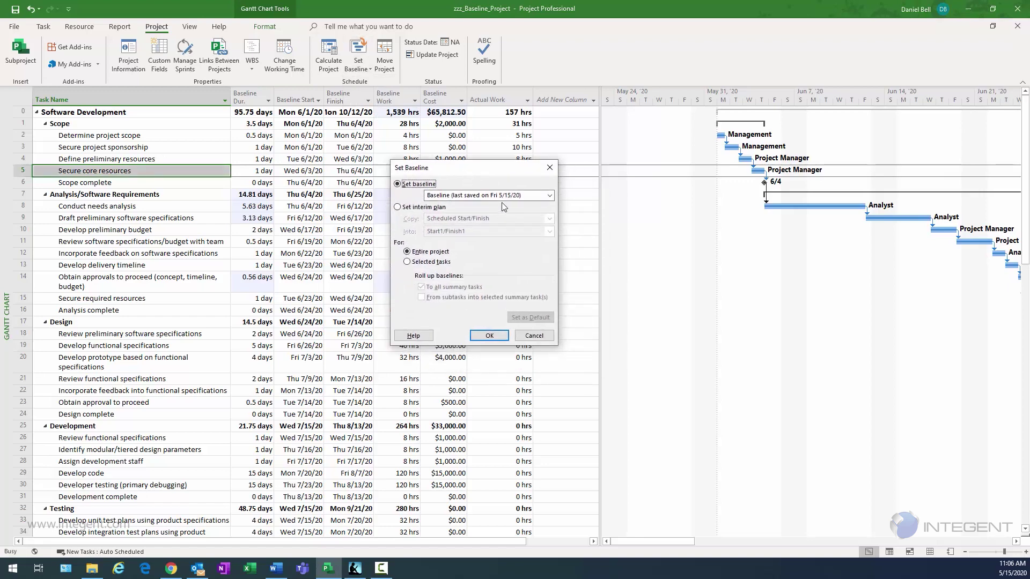
left_click(549, 196)
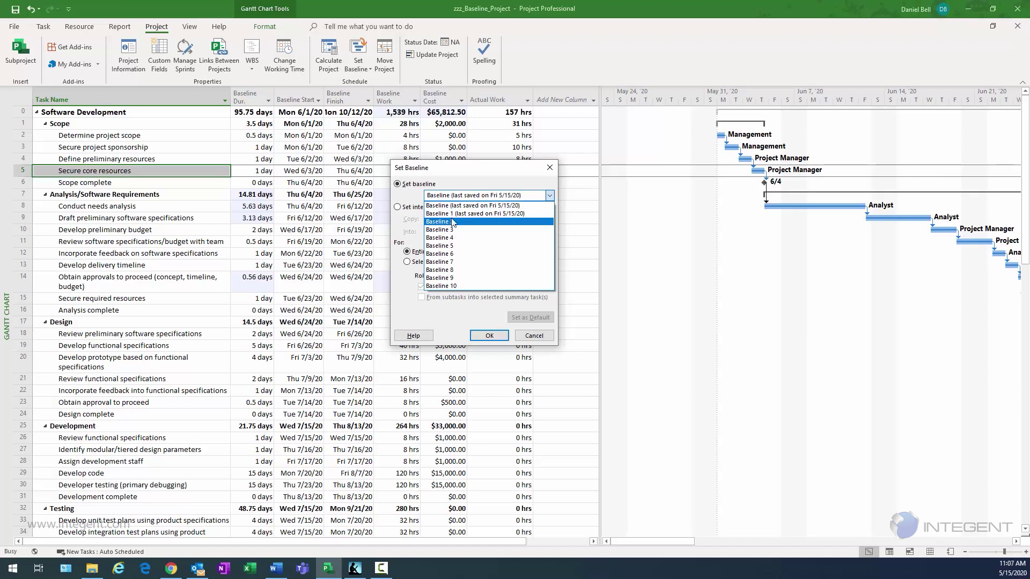
left_click(477, 206)
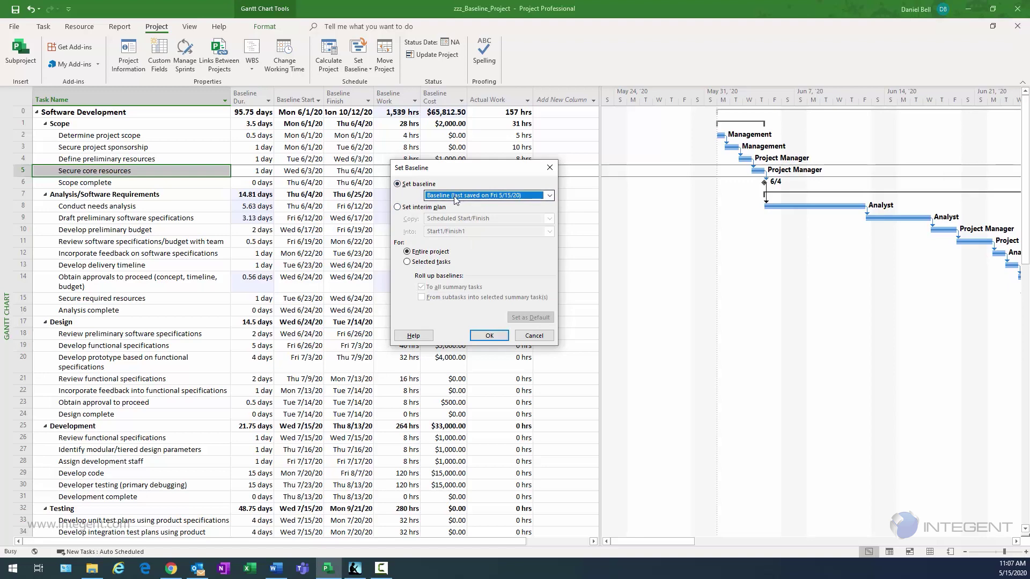
left_click(489, 333)
left_click(496, 317)
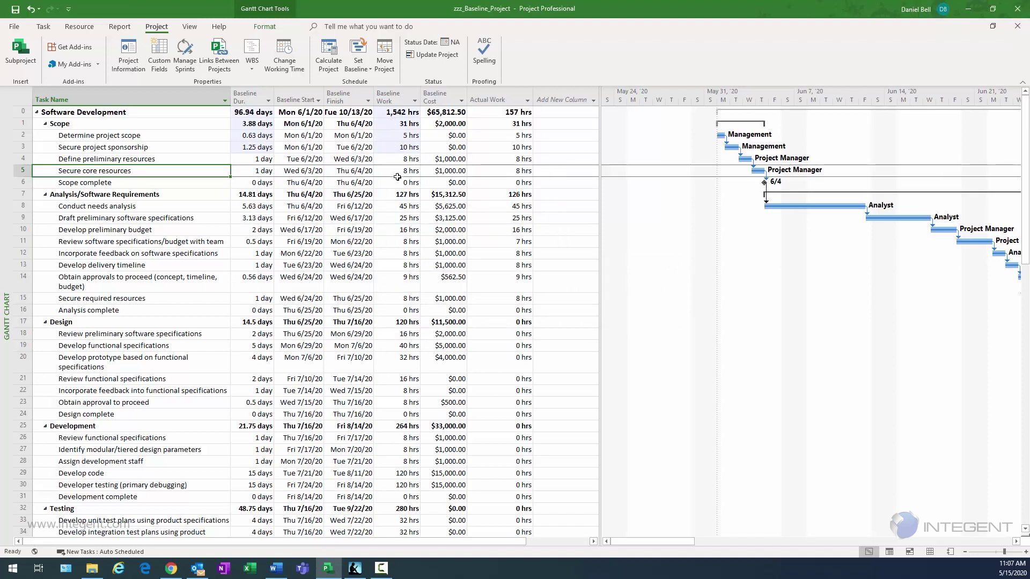
- Switch the task table to the Variance table to compare scheduled and baseline dates
left_click(362, 65)
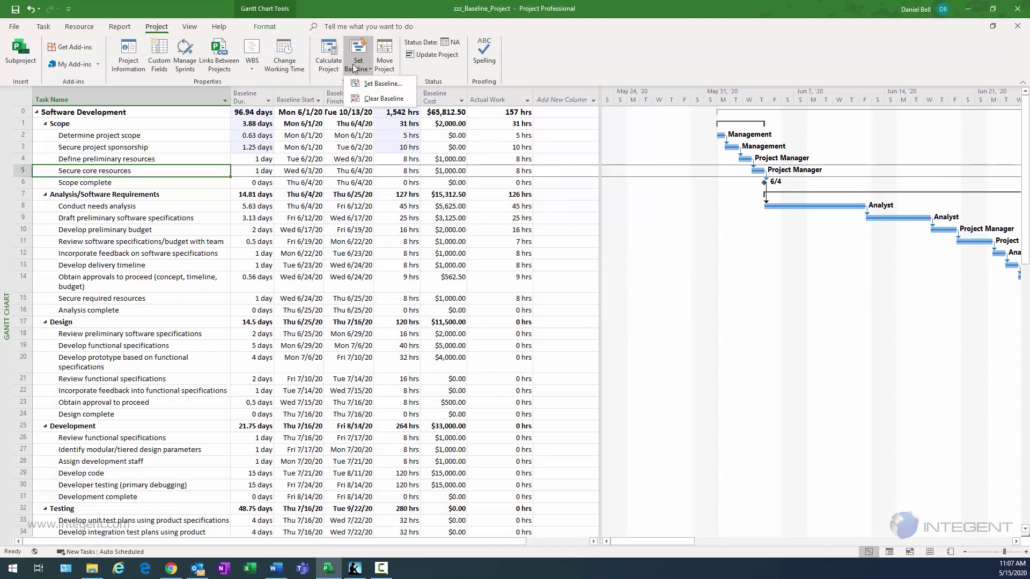
left_click(187, 28)
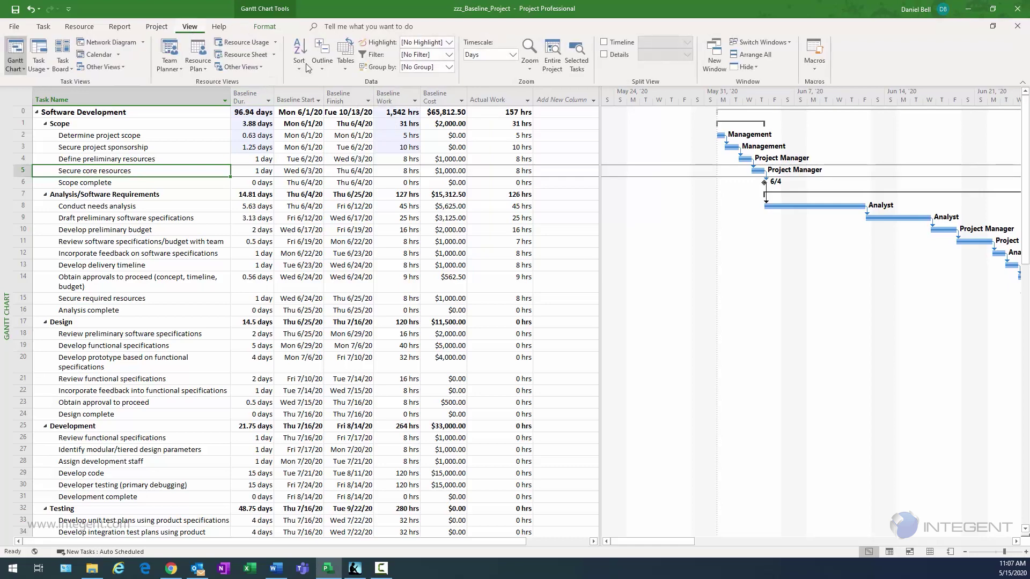
left_click(345, 58)
left_click(367, 205)
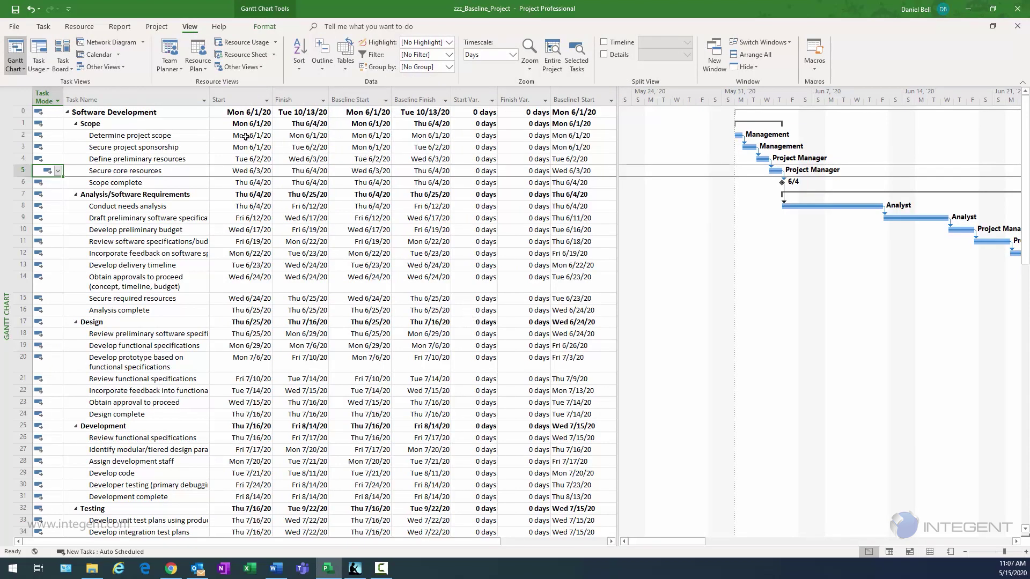
- Return the task table from Variance to the Baseline table
left_click(349, 67)
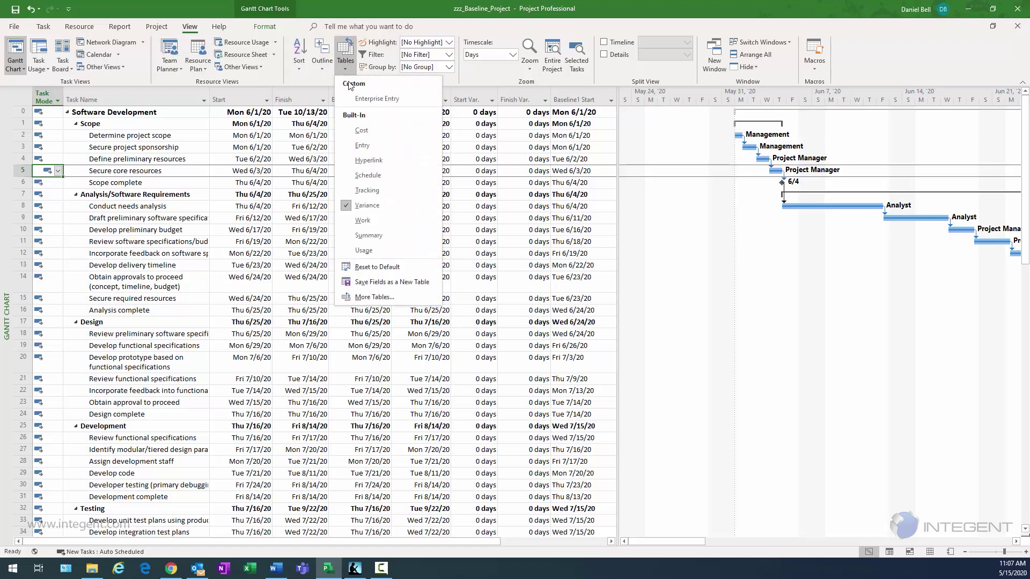
left_click(370, 296)
scroll(472, 252, "up", 6)
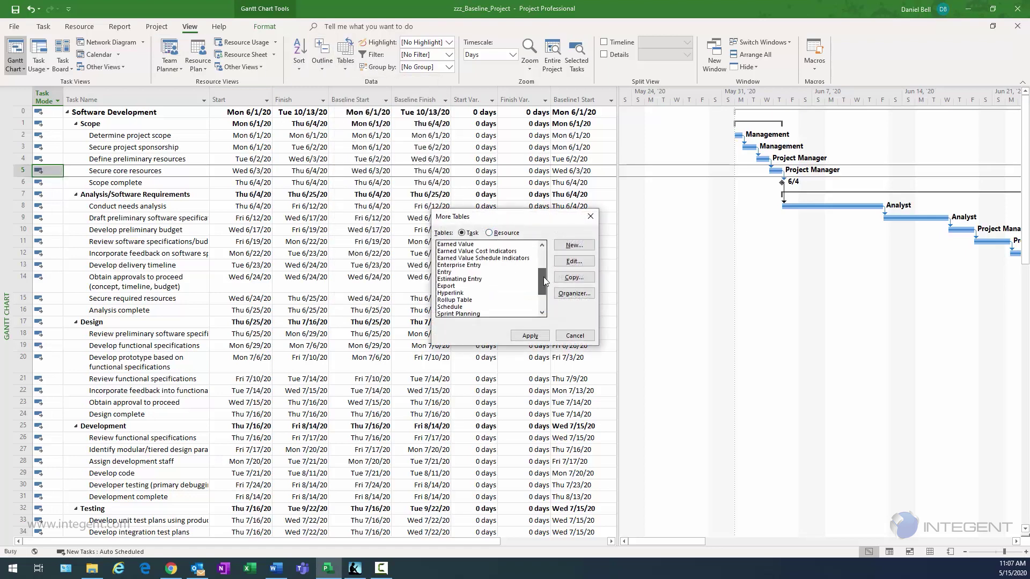
left_click(462, 258)
left_click(529, 335)
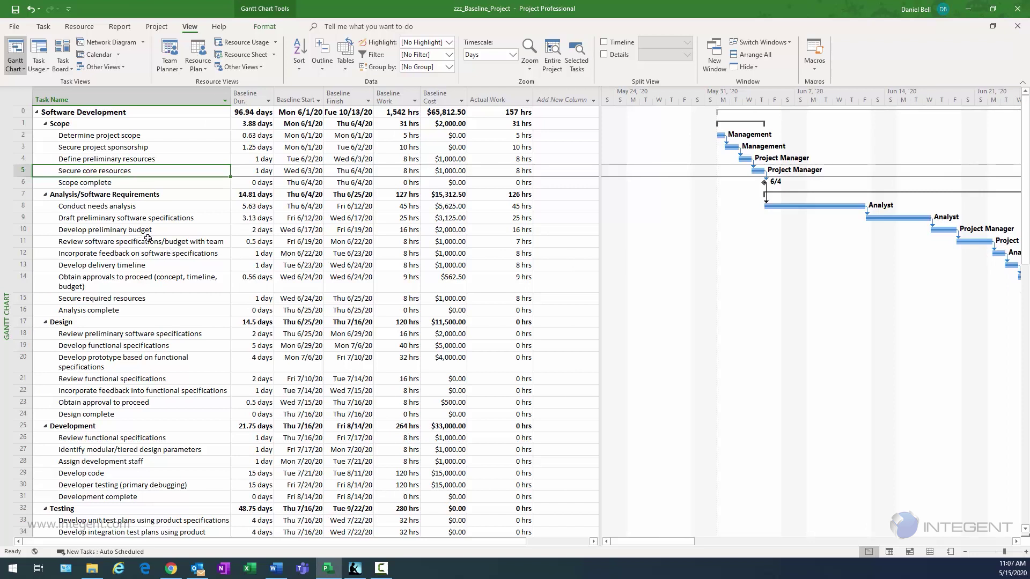
- Set the actual work of Conduct needs analysis and Draft preliminary software specifications to 50 hrs each
left_click(499, 207)
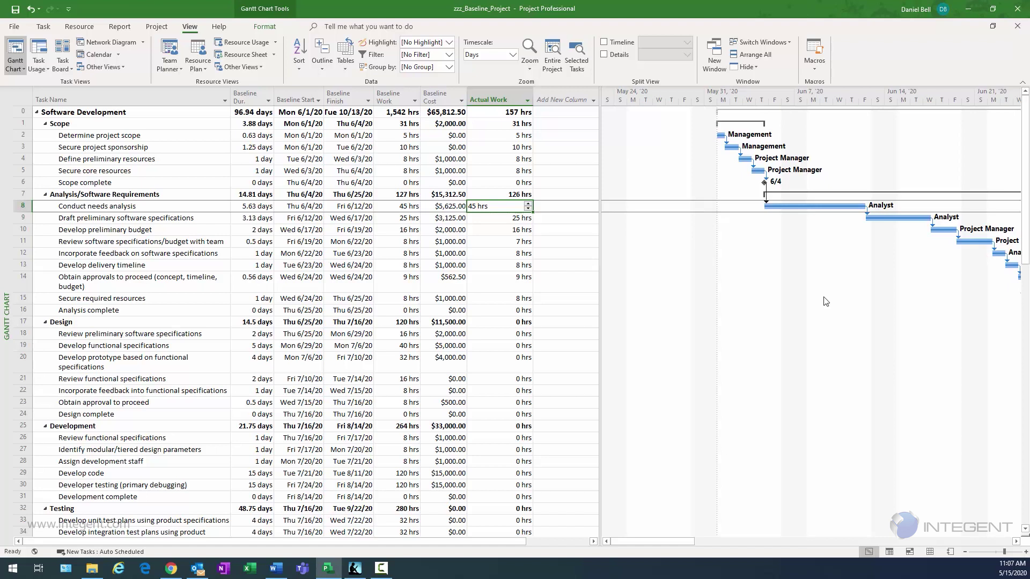
type("50")
key("Return")
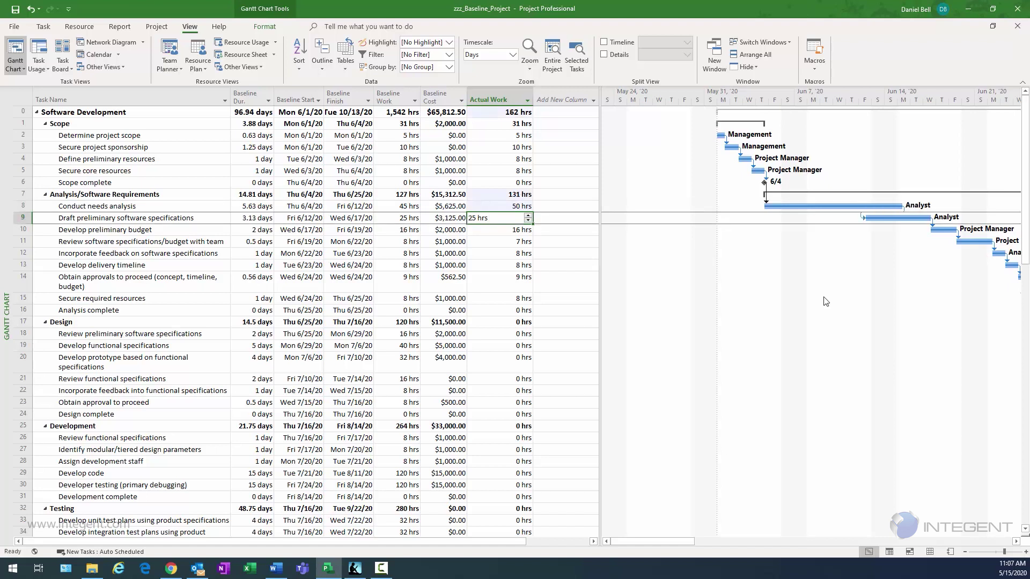
type("50")
key("Return")
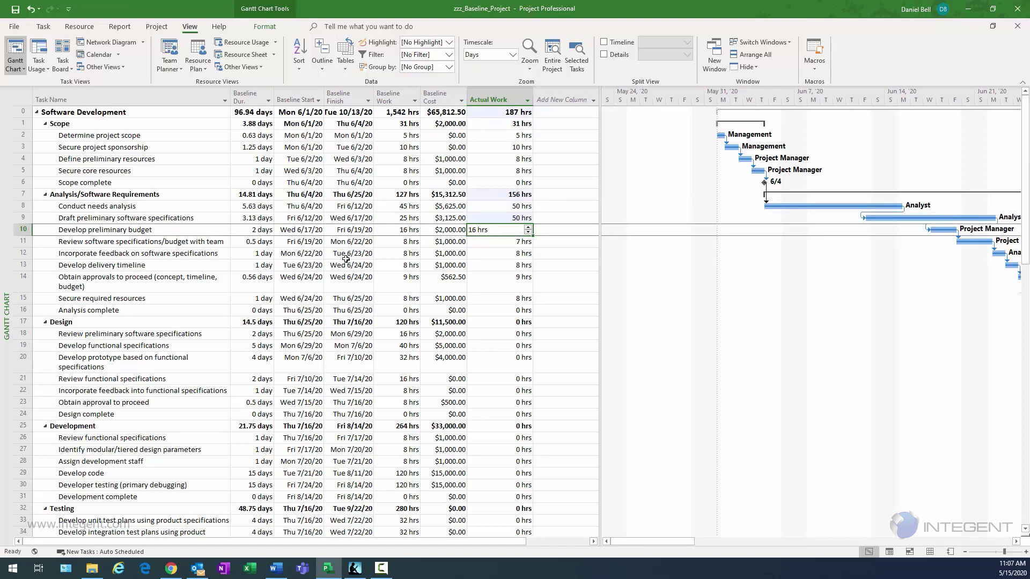
- Set the default Baseline for only selected tasks 8 and 9, without rolling up to summary tasks, overwriting the existing baseline data
left_click(509, 207)
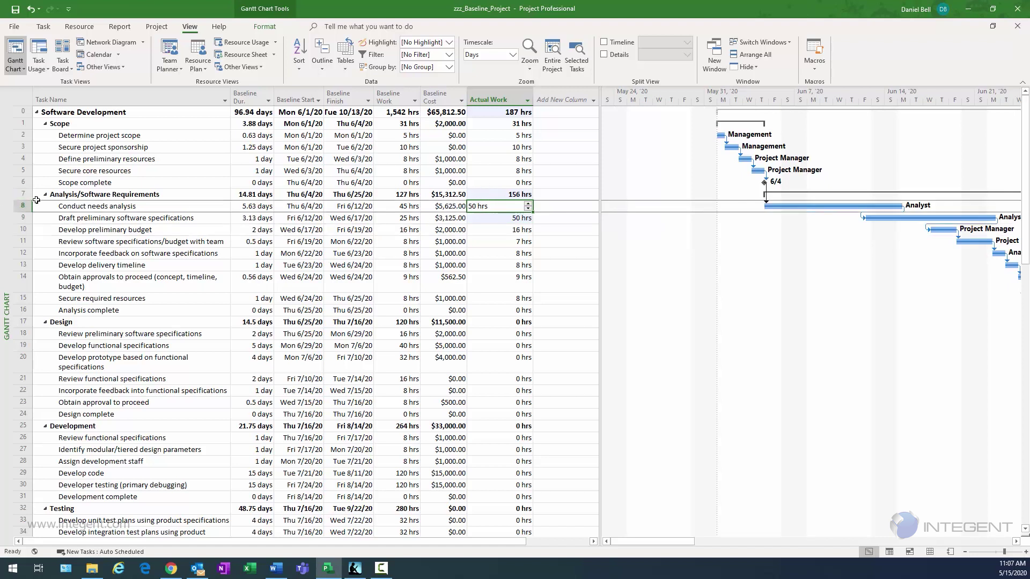
left_click_drag(38, 207, 336, 227)
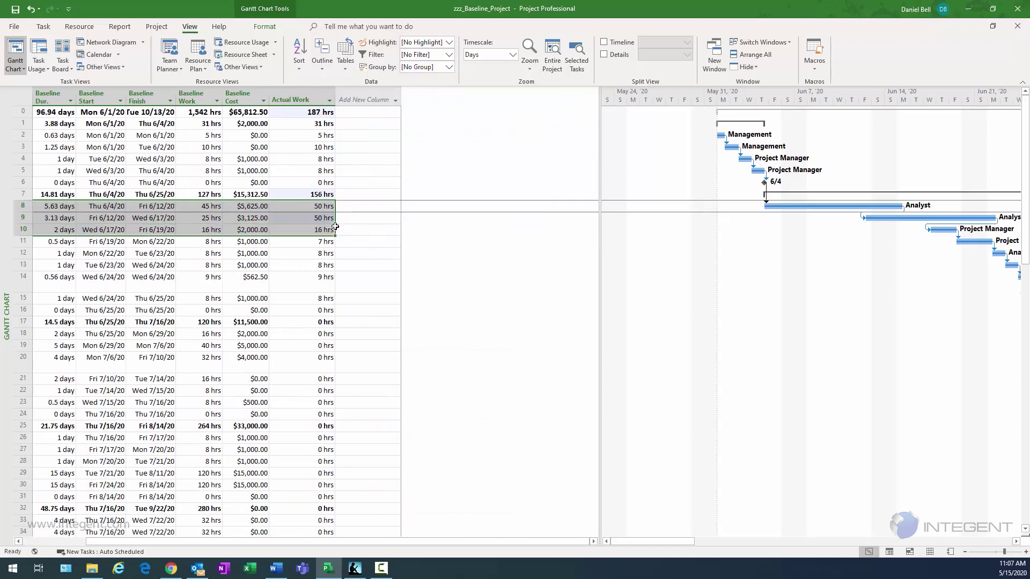
left_click(36, 542)
left_click_drag(17, 207, 18, 219)
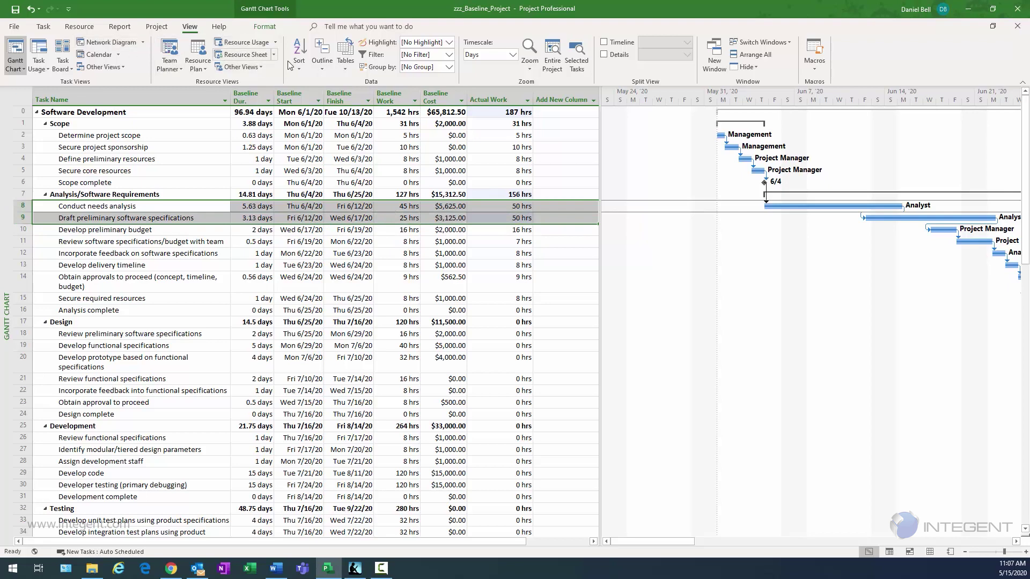
left_click(156, 26)
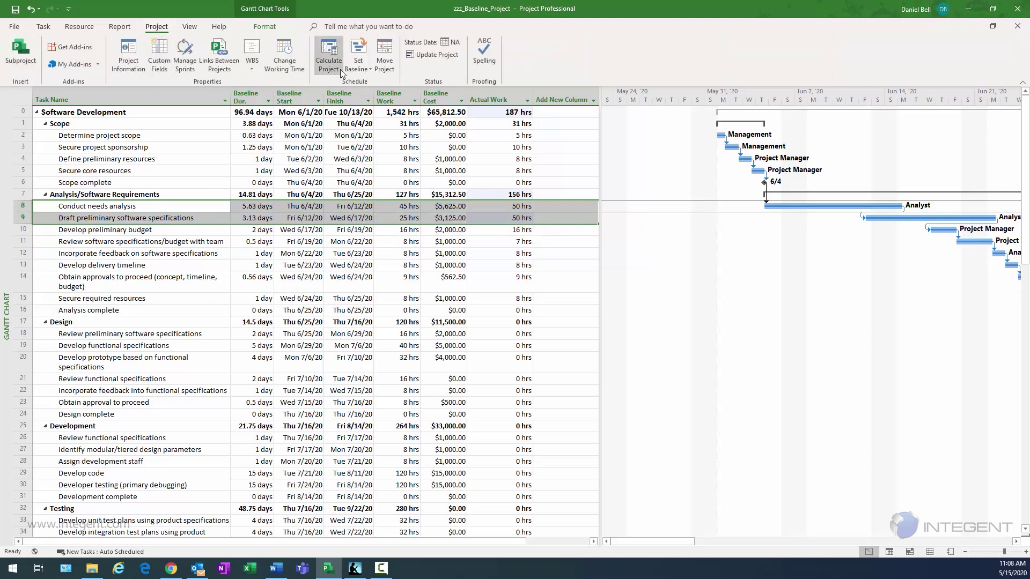
left_click(358, 64)
left_click(378, 92)
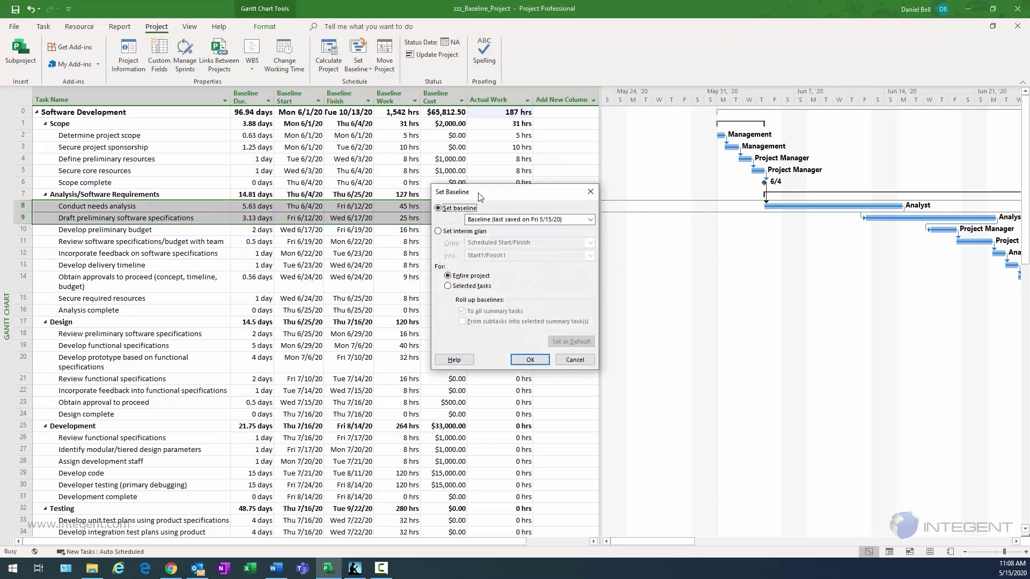
left_click(425, 276)
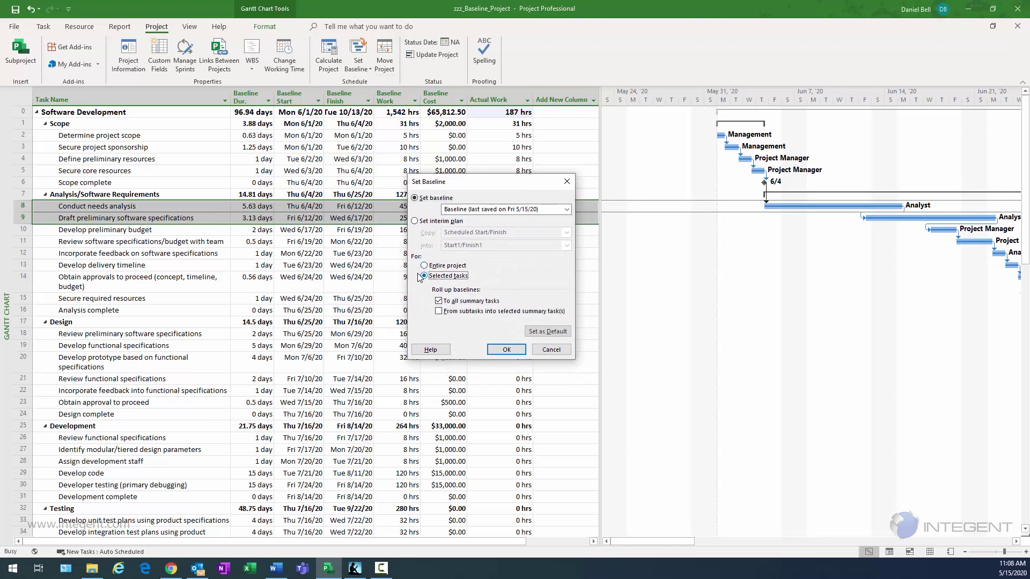
left_click(439, 301)
left_click_drag(471, 187, 387, 271)
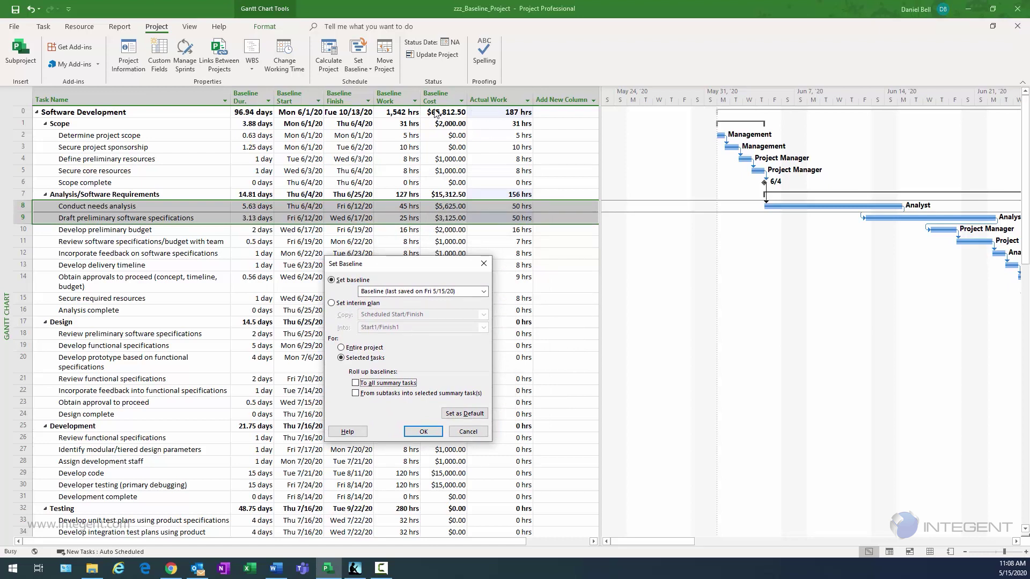
left_click(429, 432)
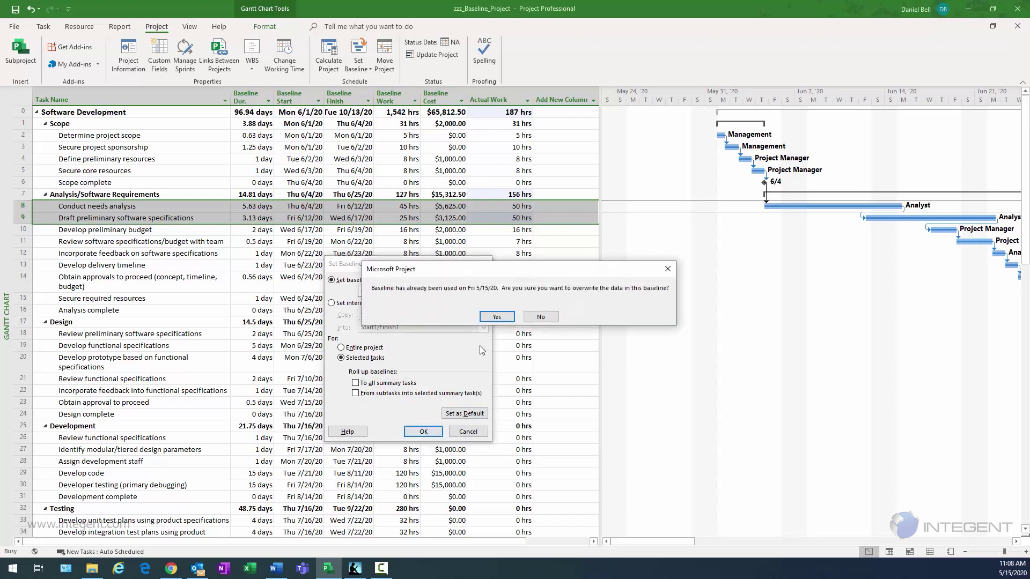
left_click(497, 317)
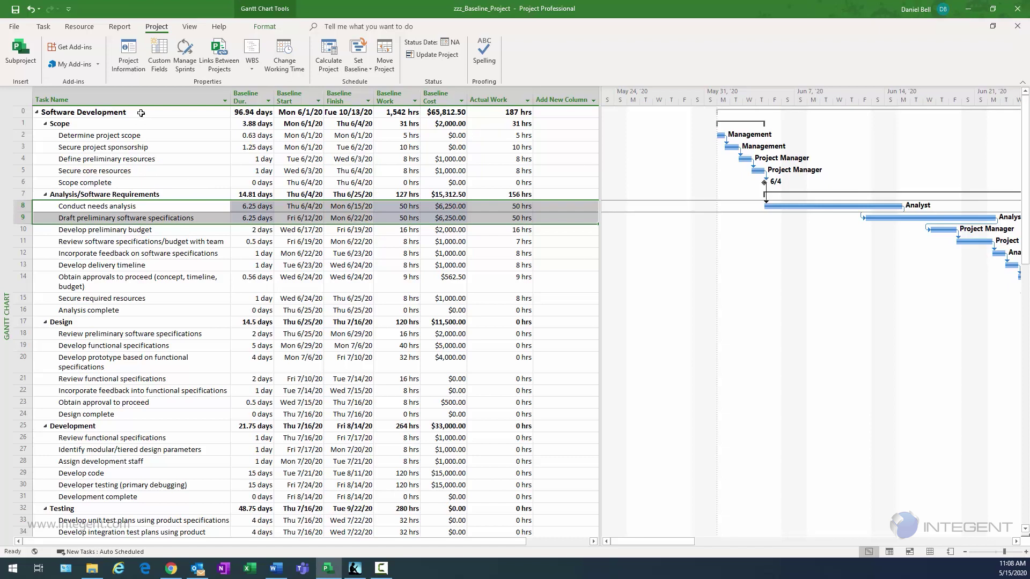
- Set an interim plan that copies Baseline into Baseline2 for the entire project
left_click(143, 159)
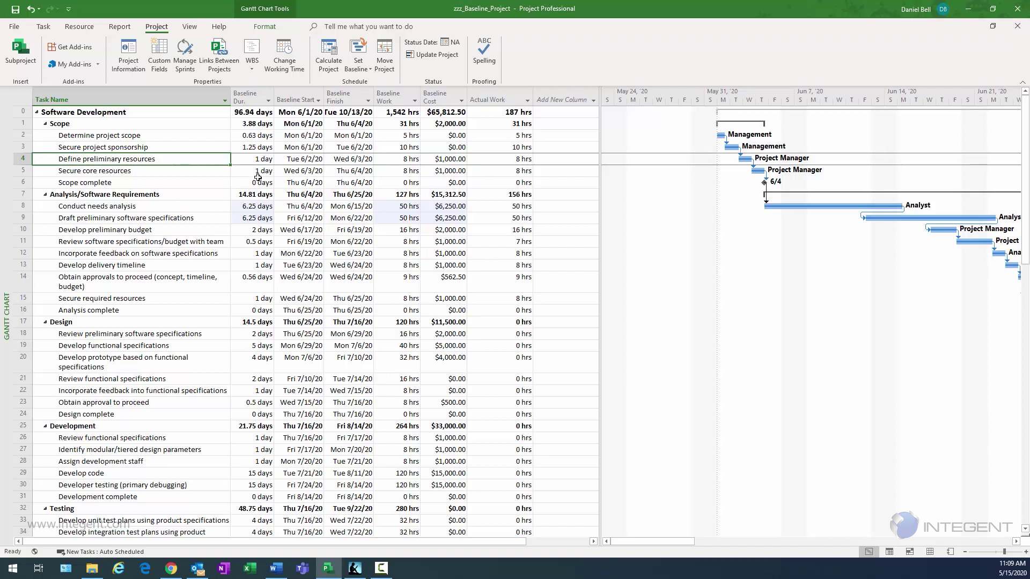
left_click(361, 67)
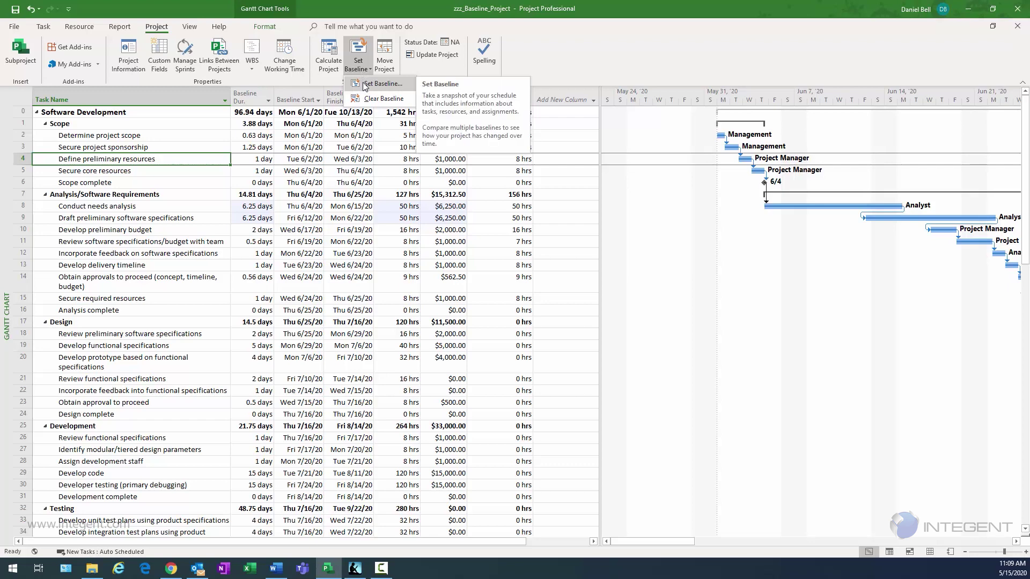
left_click(364, 86)
left_click_drag(503, 193, 354, 152)
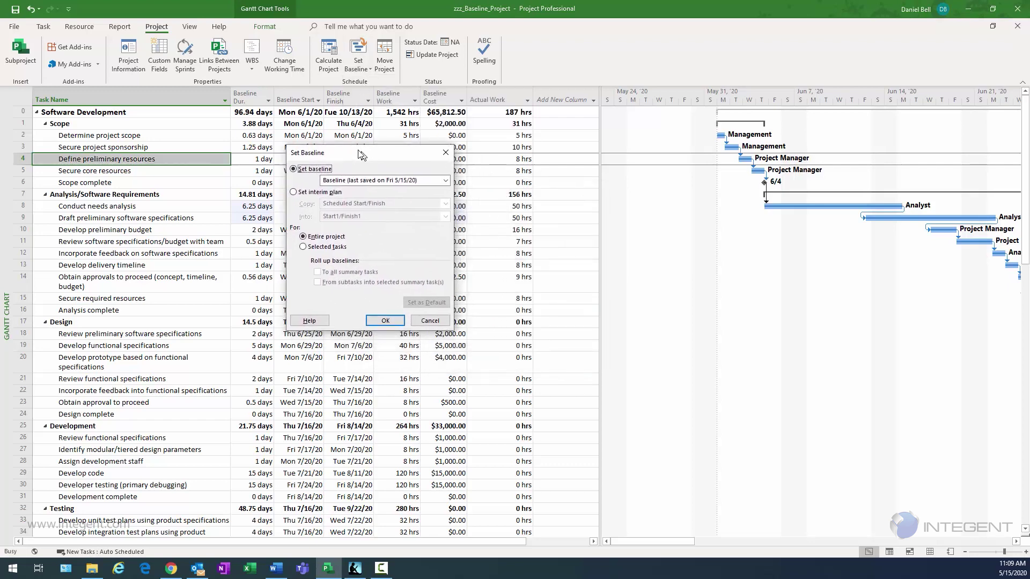
left_click(290, 191)
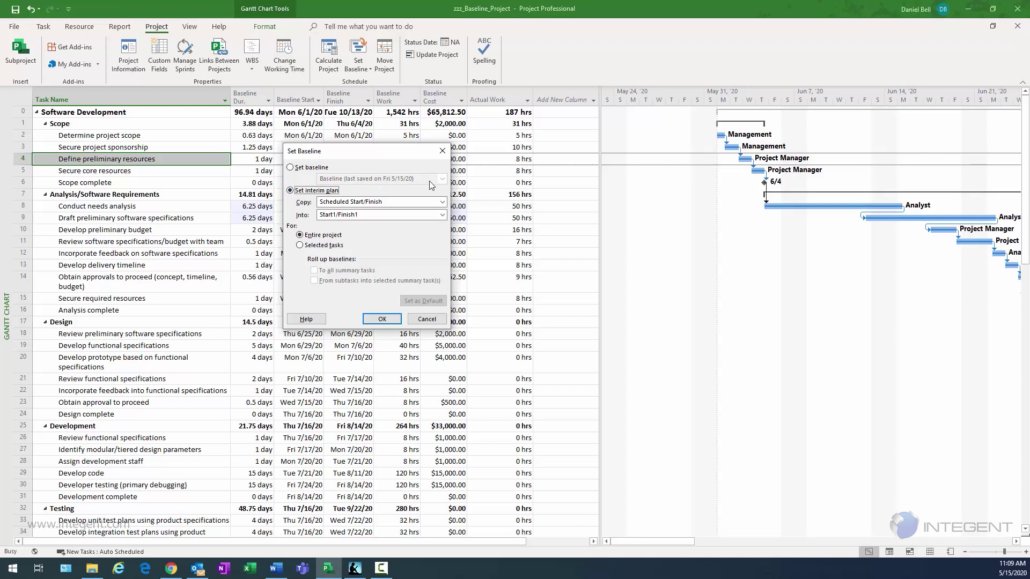
left_click(442, 202)
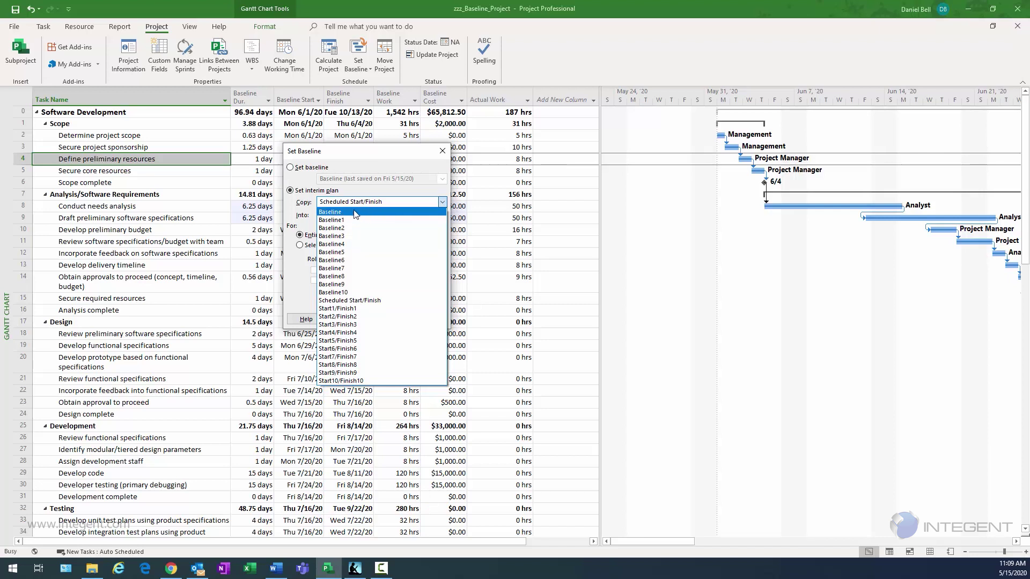
key("Escape")
key("Down")
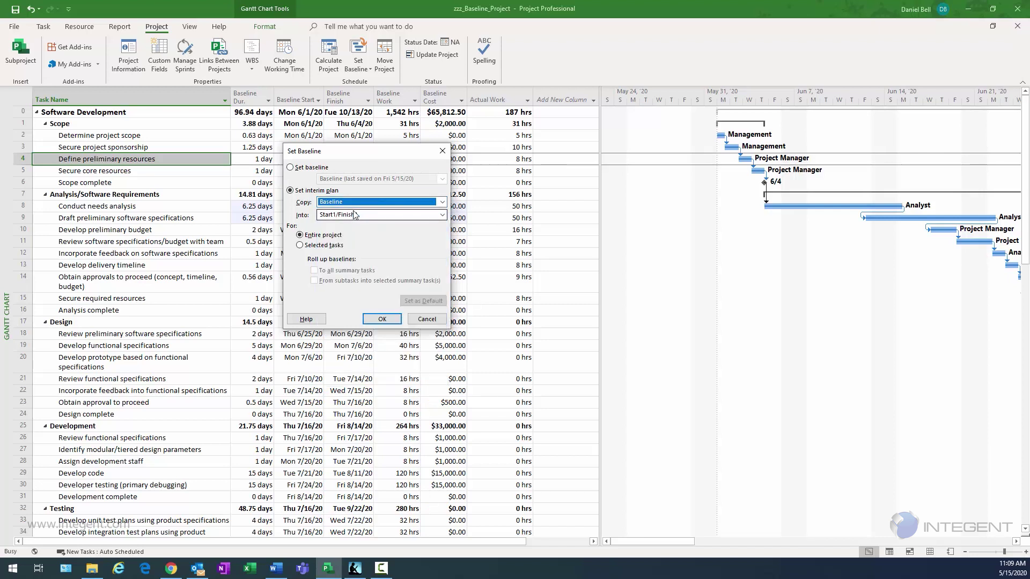
left_click(442, 215)
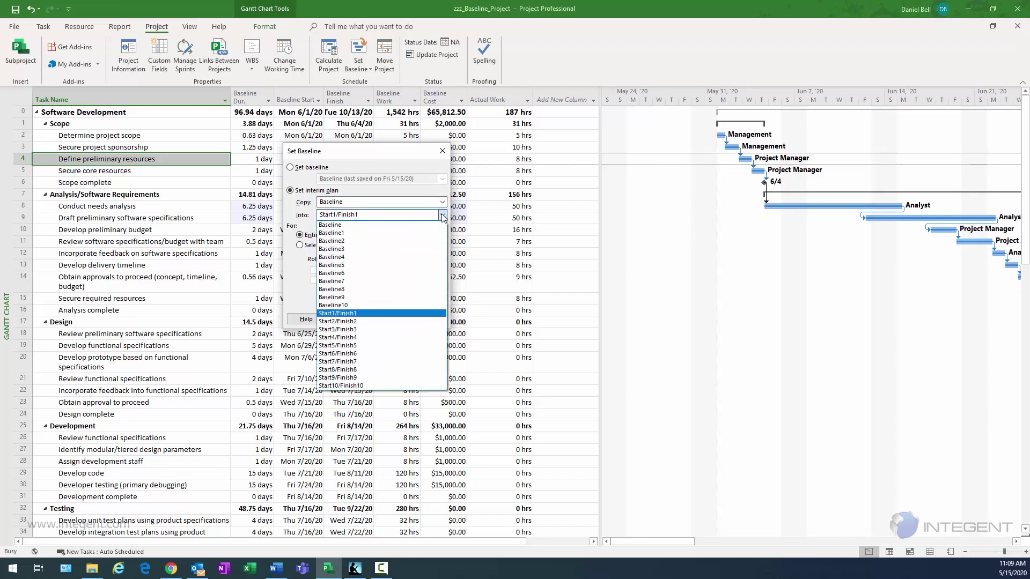
left_click(344, 240)
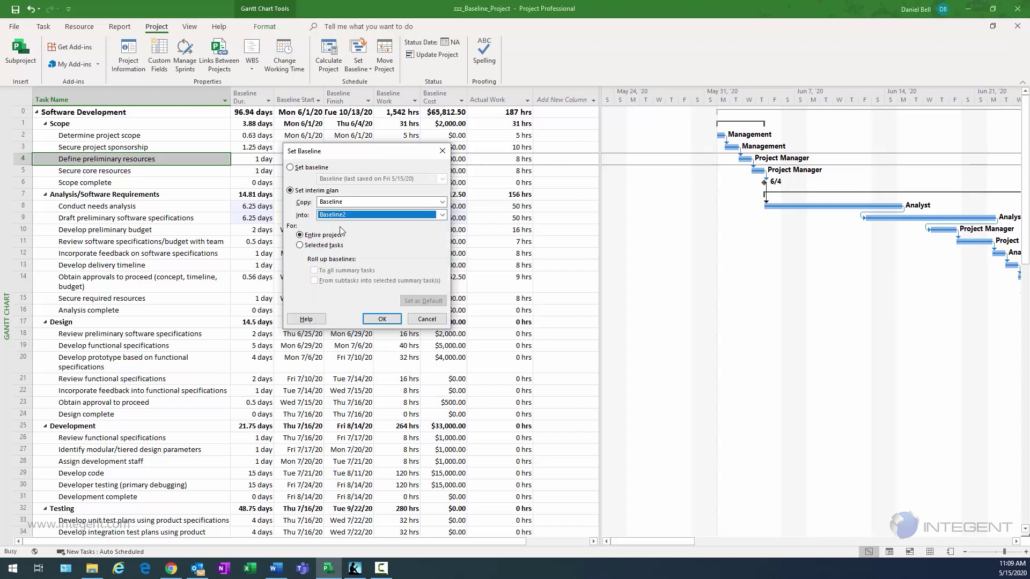
left_click(381, 320)
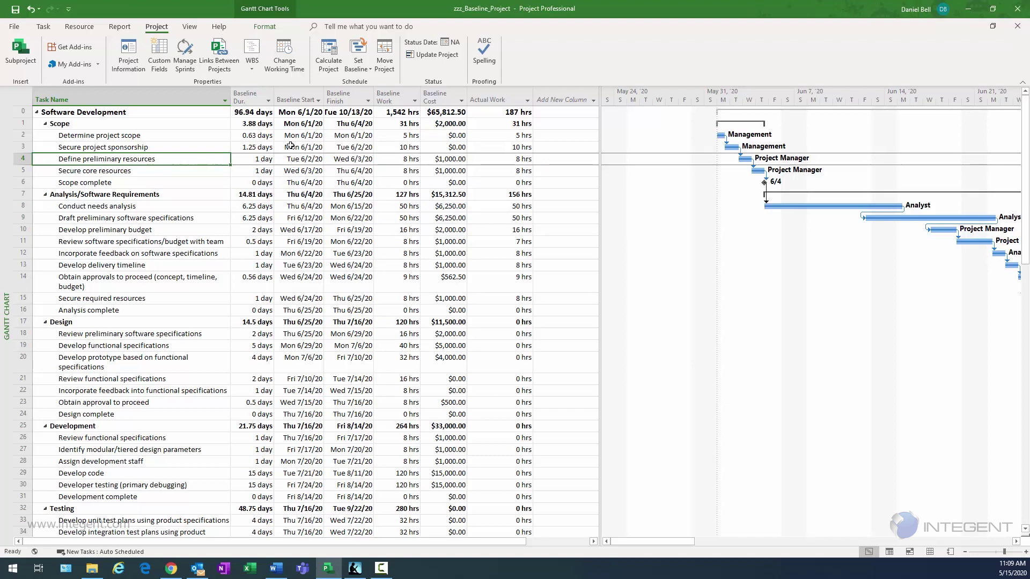
- Check which baselines have a last-saved date in the Set Baseline dialog, and close it without setting one
left_click(365, 66)
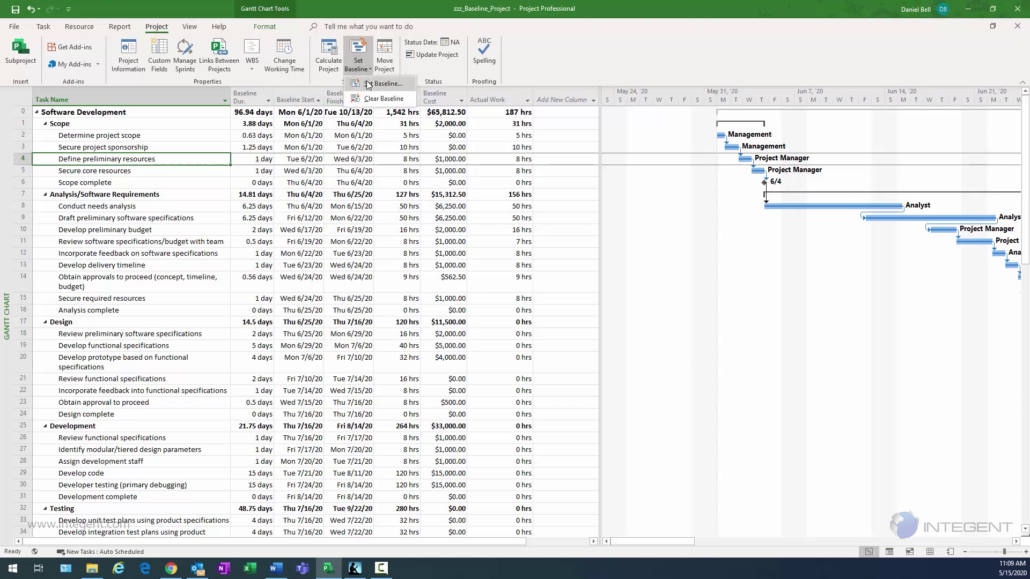
left_click(365, 81)
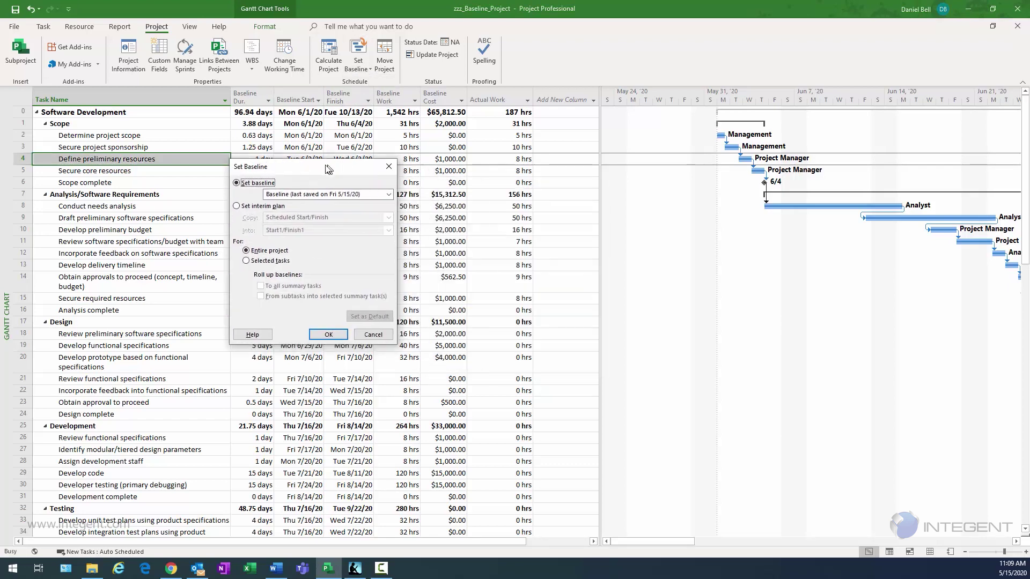
left_click(388, 194)
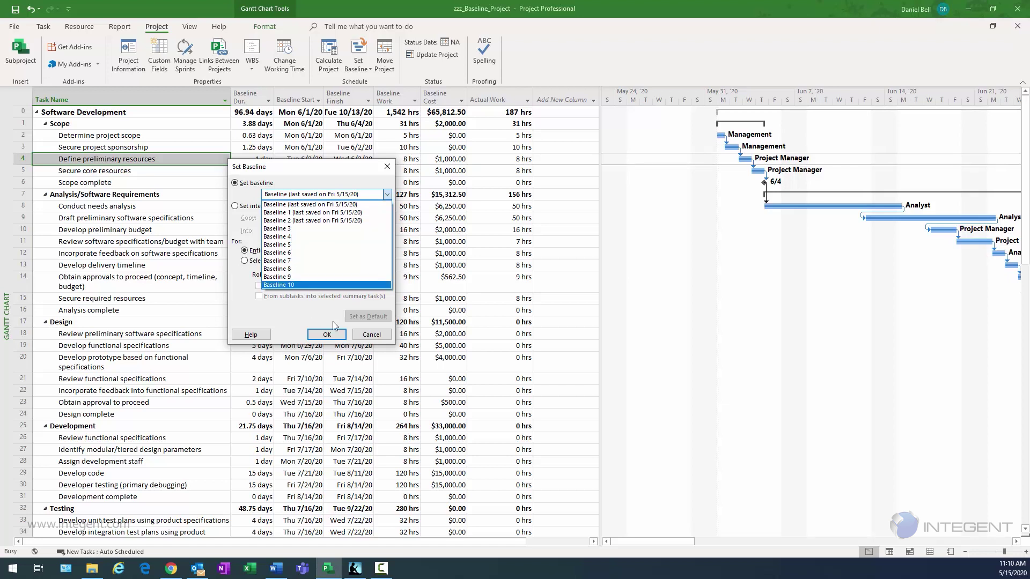
left_click(368, 337)
left_click(370, 335)
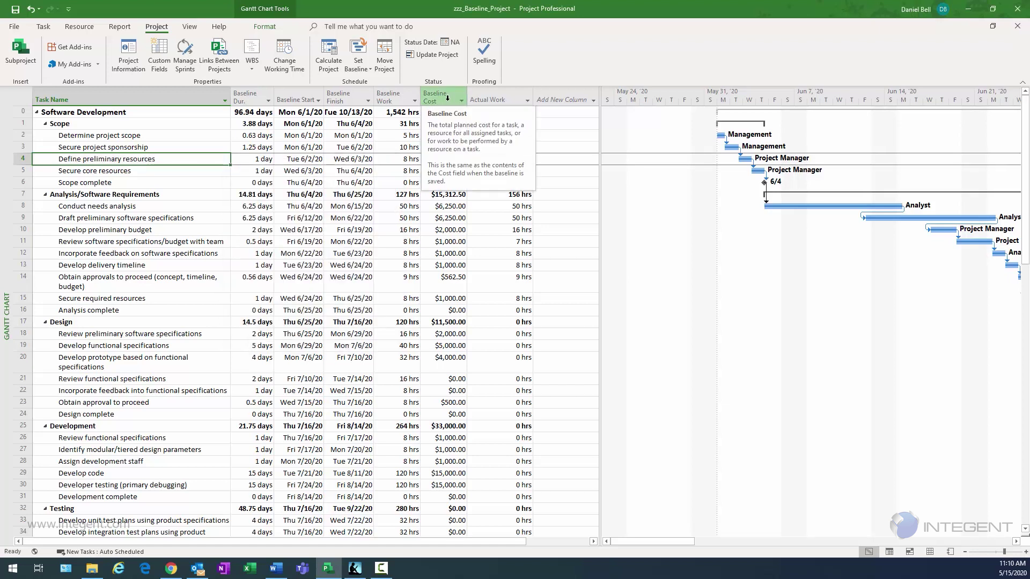
- Add a Baseline2 Cost column after Actual Work and widen the table area to show it fully
left_click(563, 95)
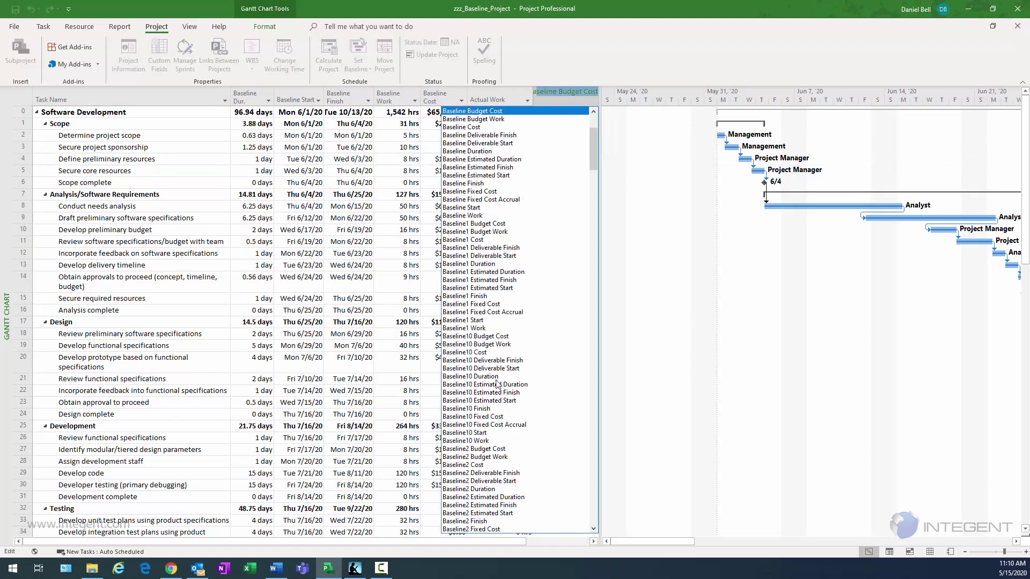
left_click_drag(592, 138, 592, 155)
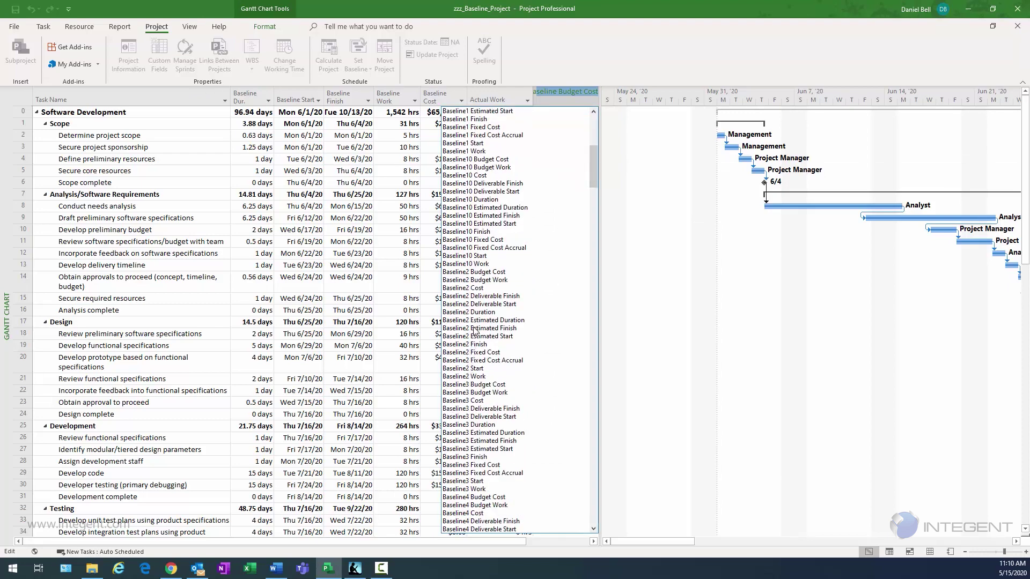
left_click(479, 288)
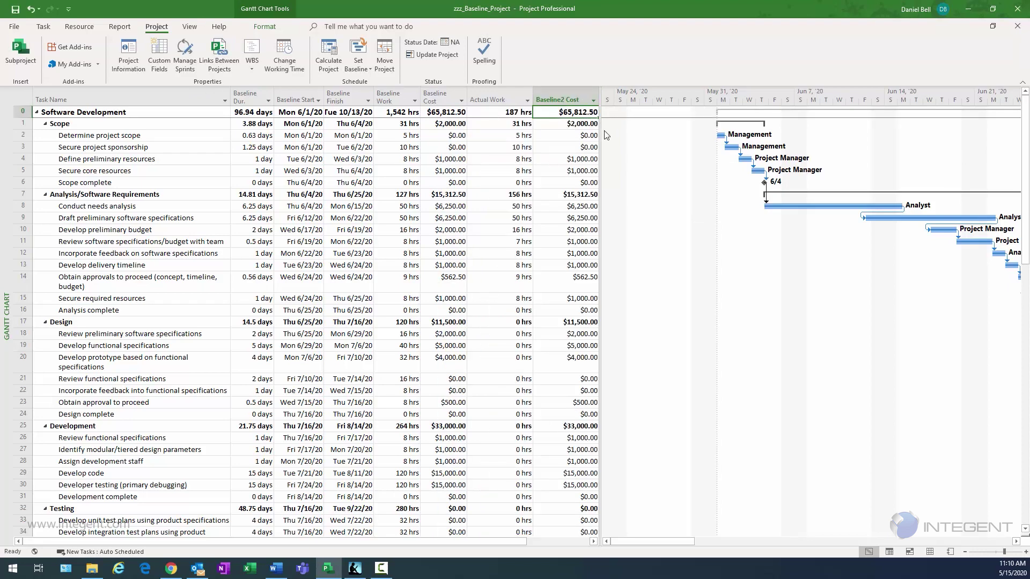
left_click_drag(599, 134, 658, 132)
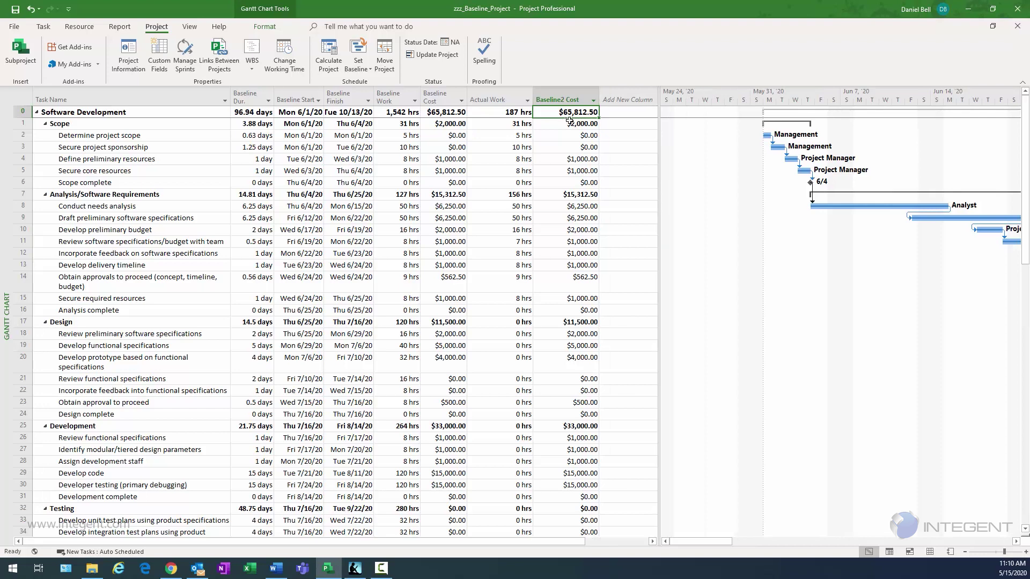
- Add a Baseline1 Cost column after Baseline2 Cost and widen the table area to show it fully
left_click(623, 100)
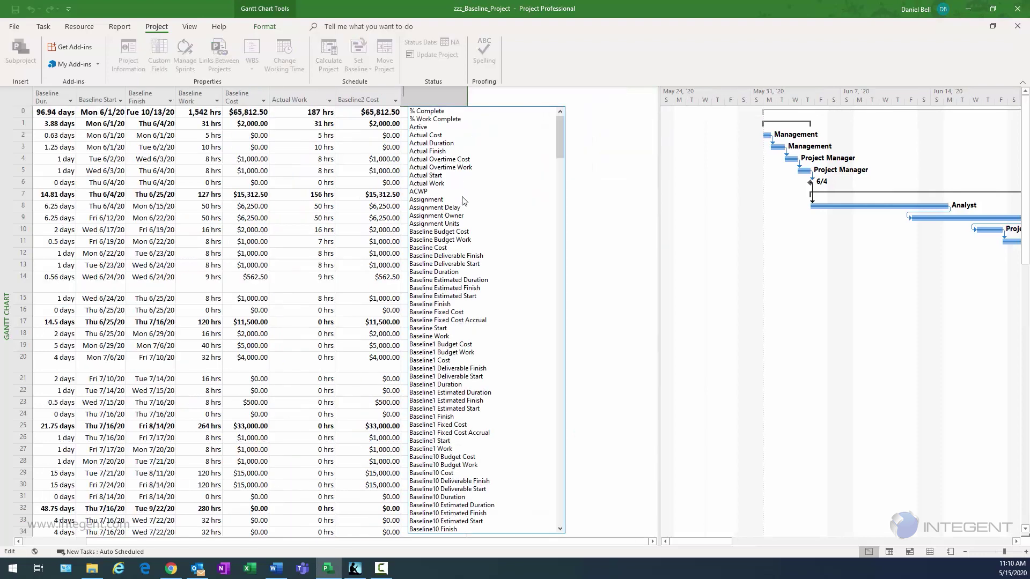
type("Baseline1 Cost")
key("Return")
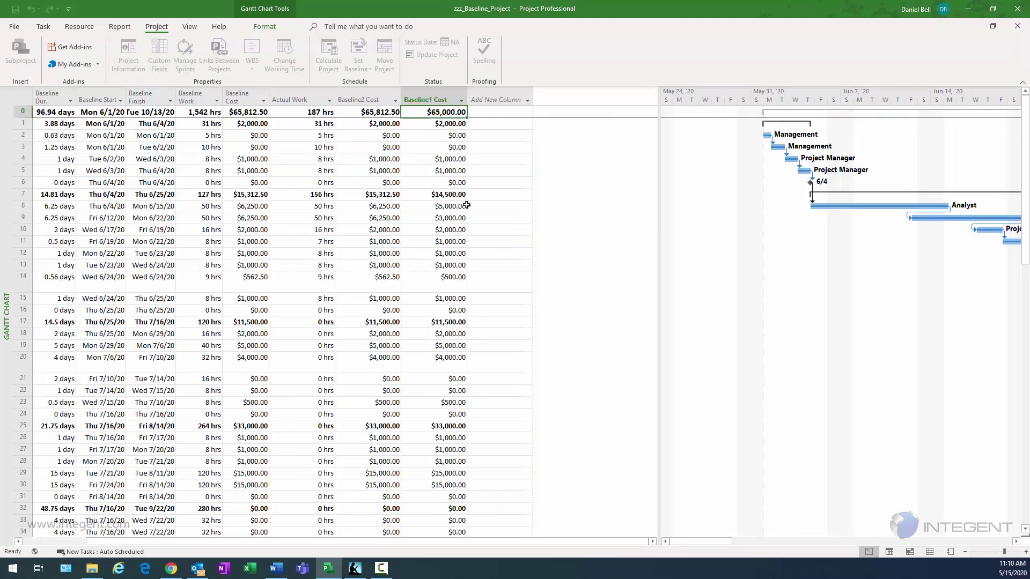
left_click(18, 541)
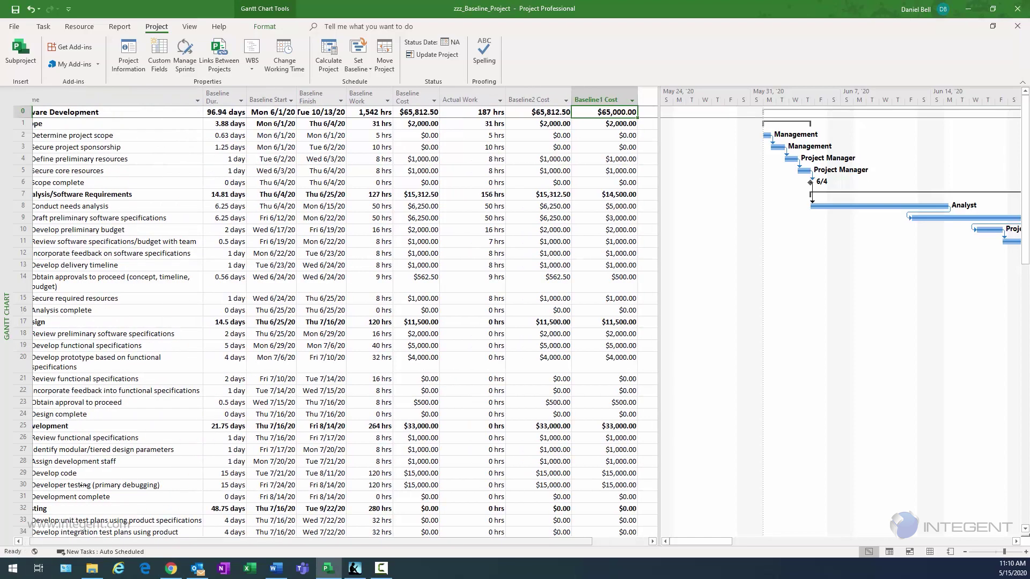
left_click_drag(659, 188, 741, 187)
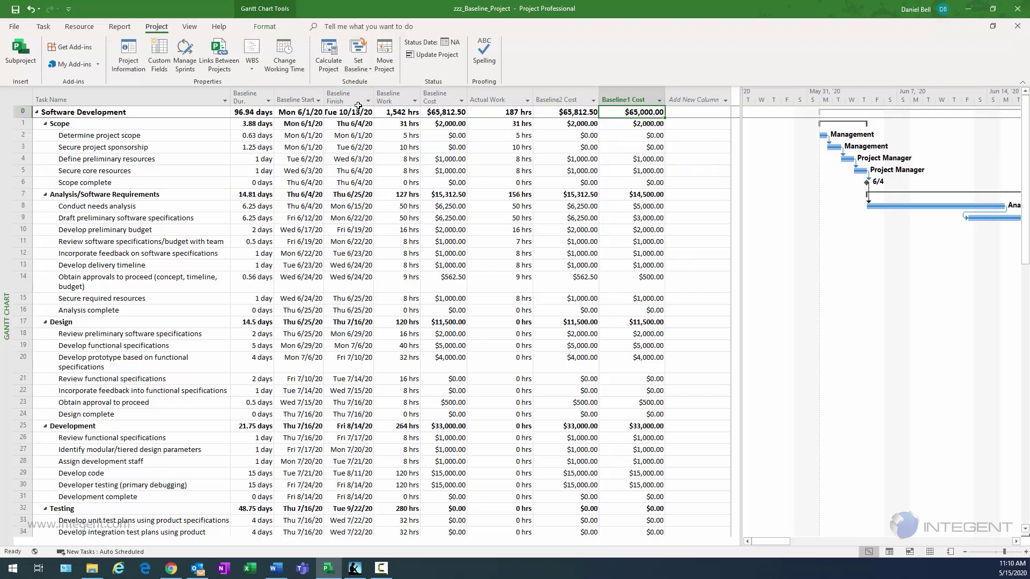
- Set the default Baseline again for the entire project, overwriting the existing baseline data
left_click(364, 70)
left_click(370, 81)
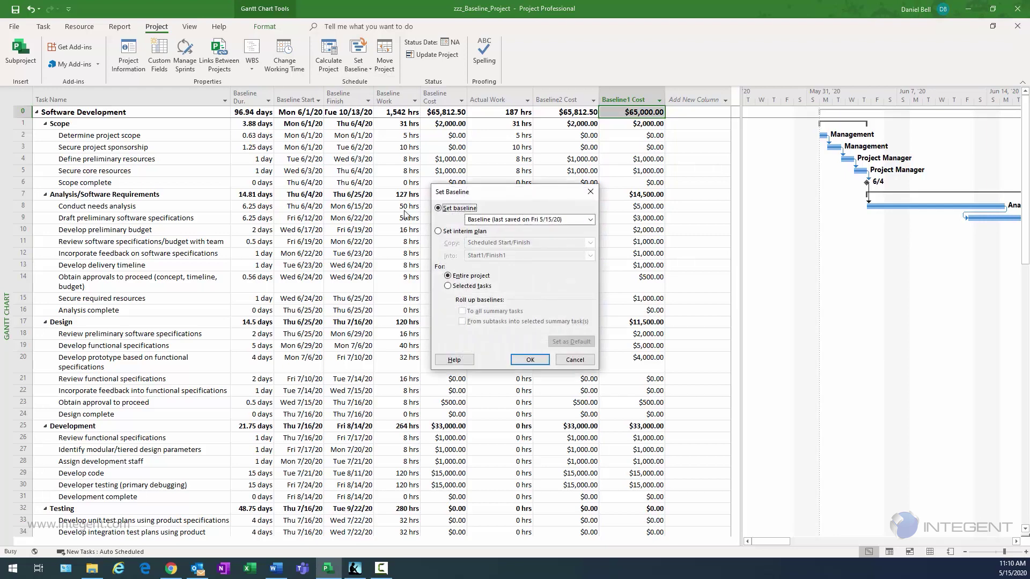
left_click_drag(536, 196, 447, 162)
left_click(500, 184)
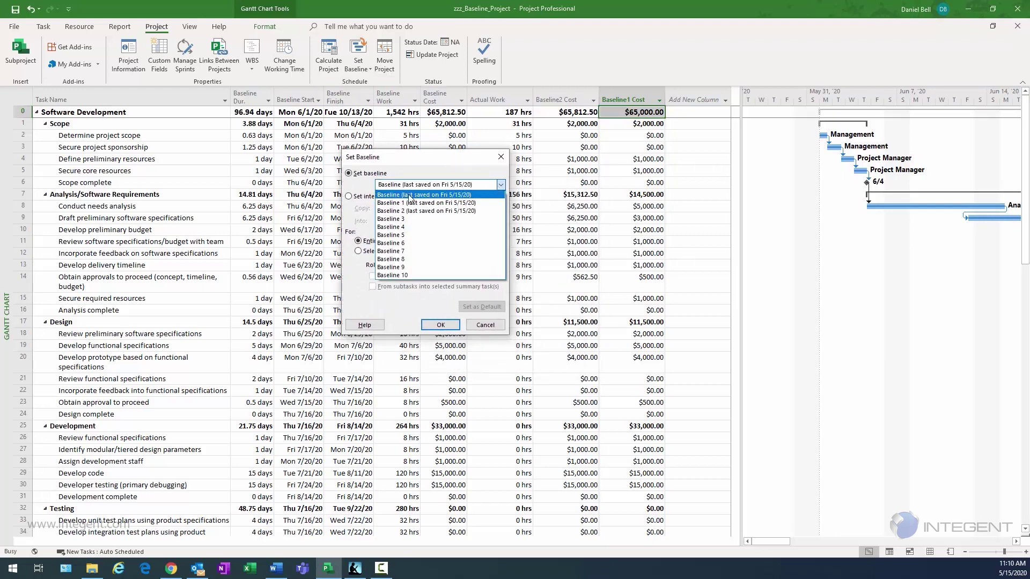
left_click(409, 198)
left_click(439, 325)
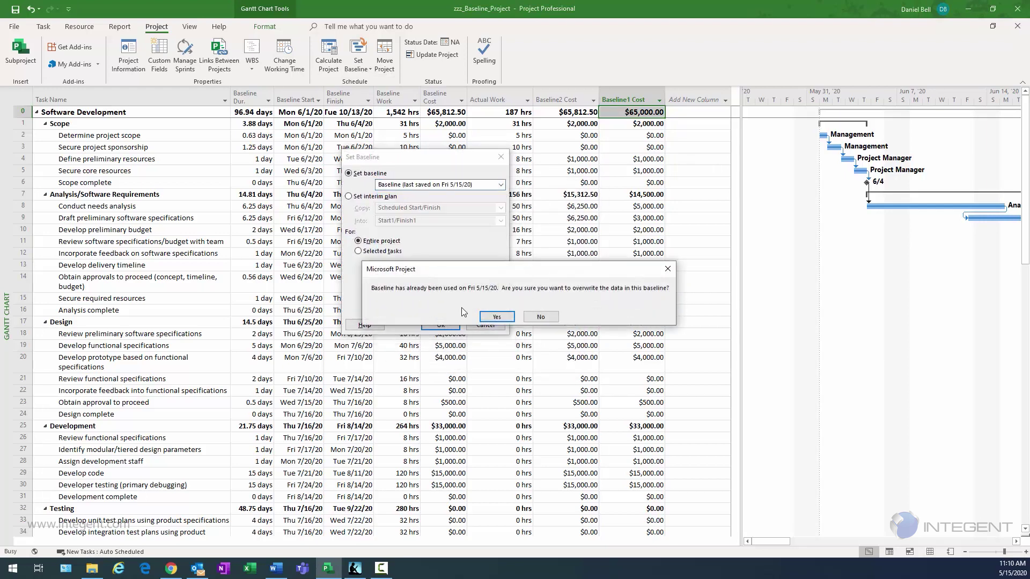
left_click(497, 316)
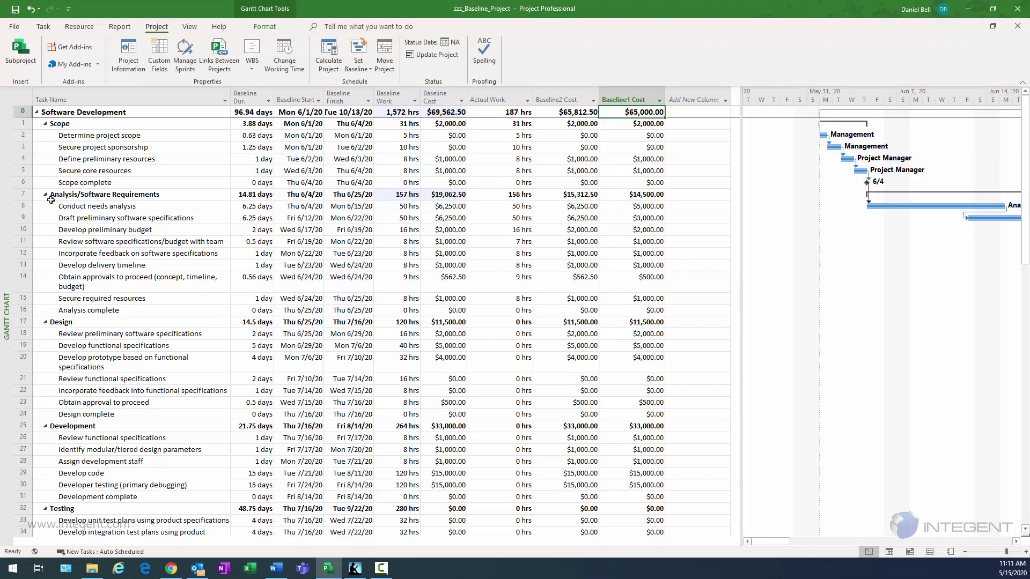
- Examine the baseline work and cost of tasks 8 and 9 and the Analysis/Software Requirements summary task
left_click(65, 216)
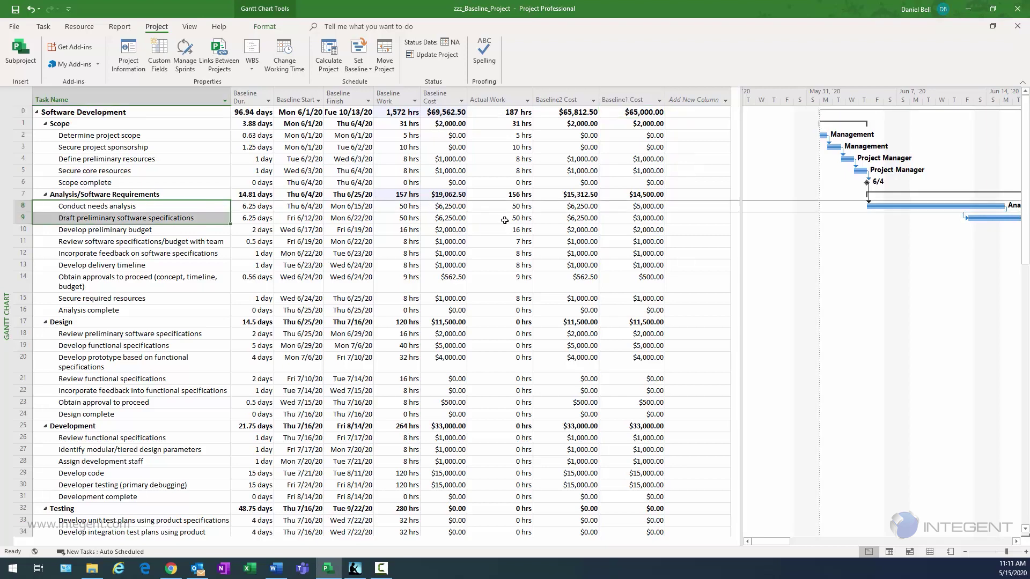
left_click_drag(504, 218, 501, 210)
left_click(429, 209)
left_click(437, 196)
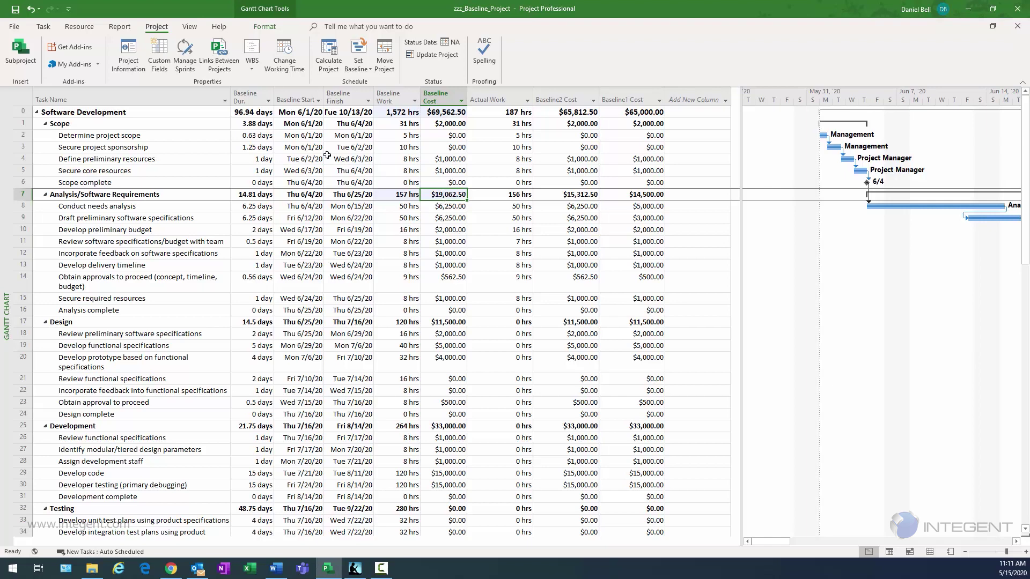
- Fit the Baseline Finish and Baseline Start columns to their contents, and switch the Gantt Chart to the Variance table
double_click(379, 96)
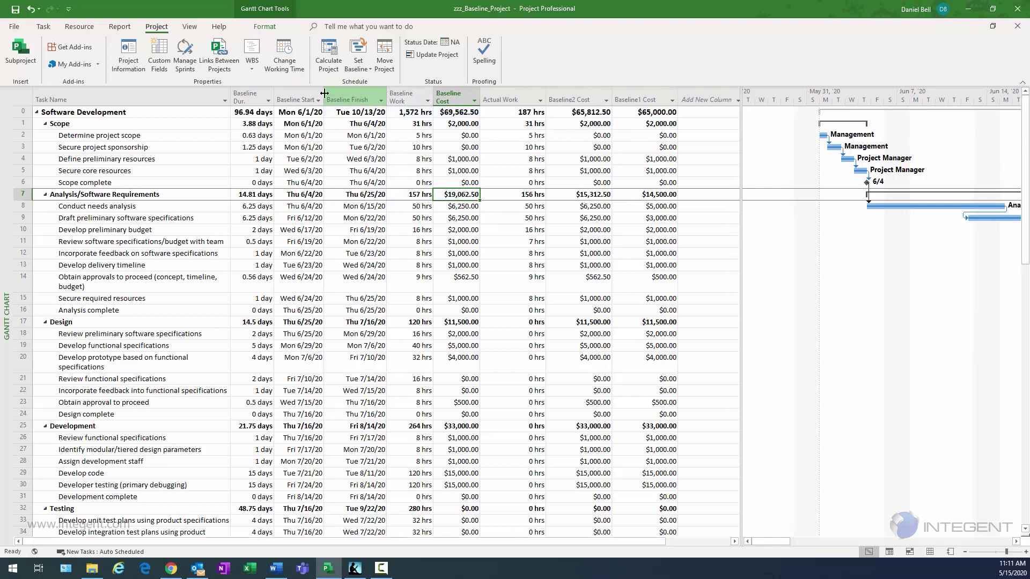
double_click(337, 96)
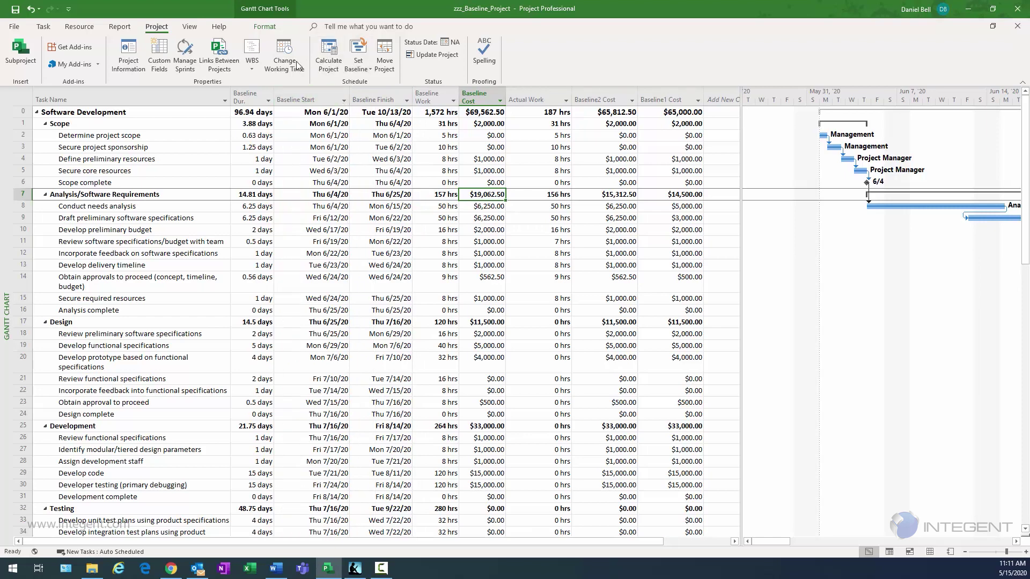
left_click(189, 26)
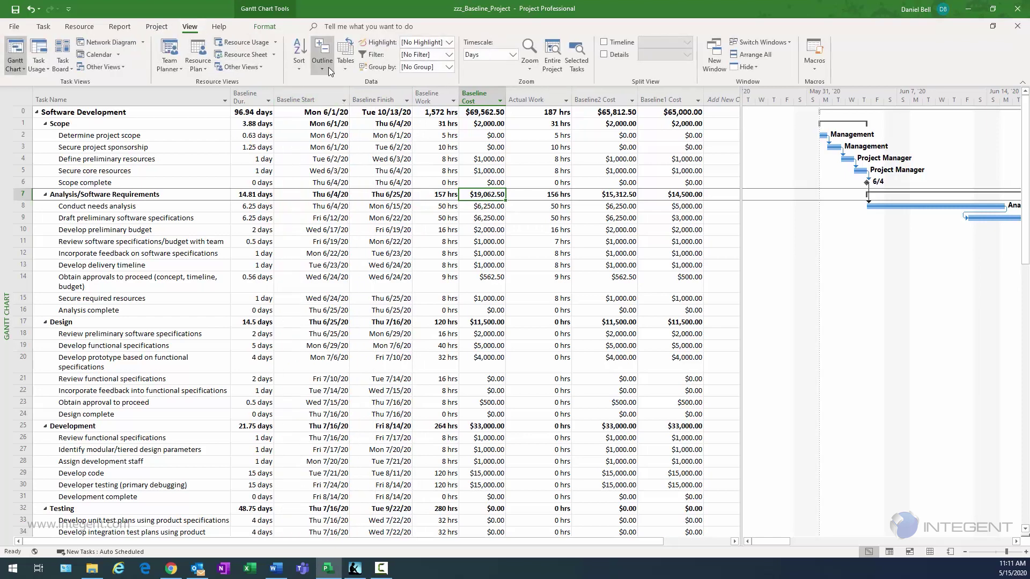
left_click(345, 67)
left_click(368, 206)
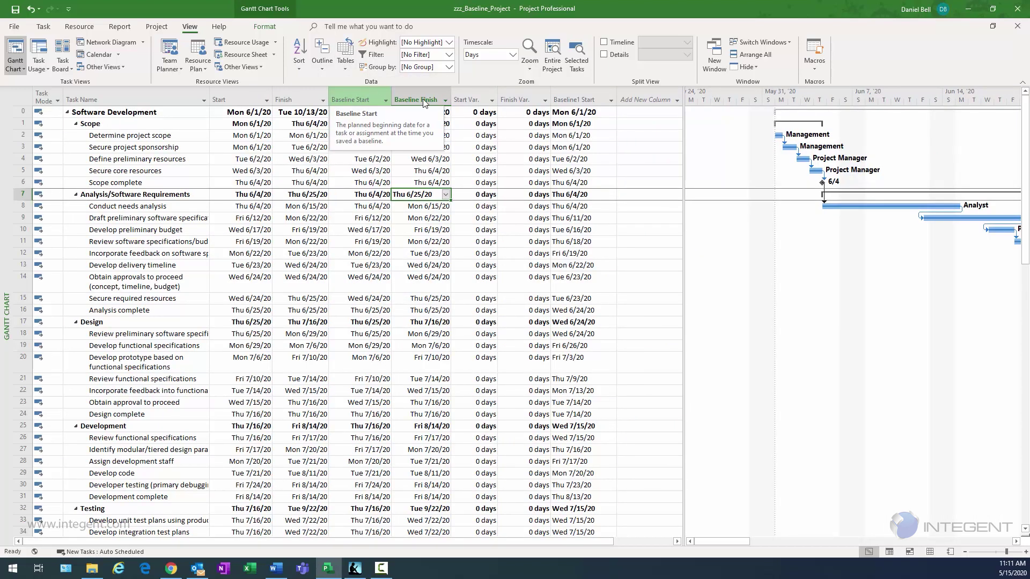
- Fit the Baseline Finish column to its contents and move the Baseline Start column between Start and Finish
double_click(450, 100)
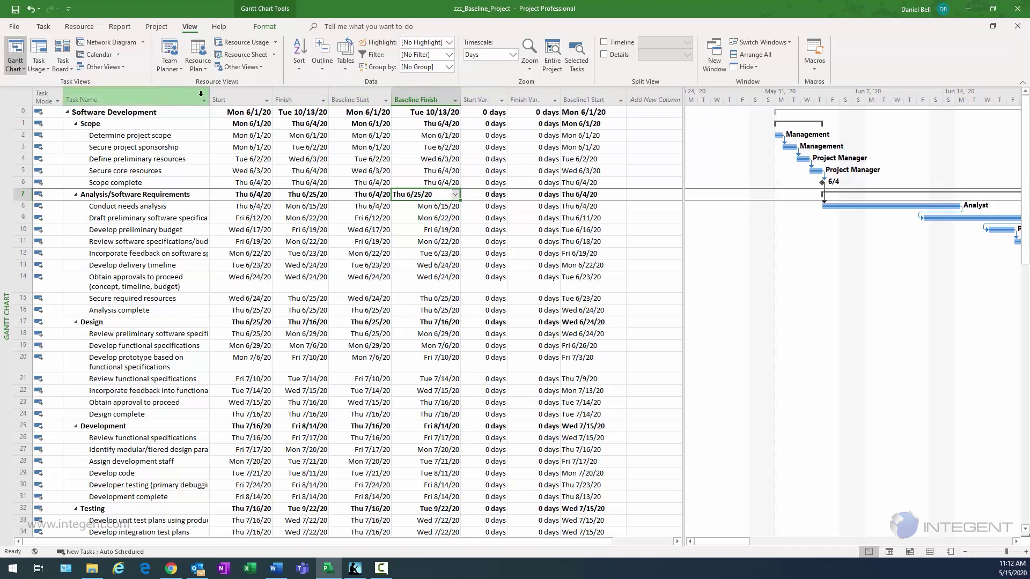
left_click(244, 100)
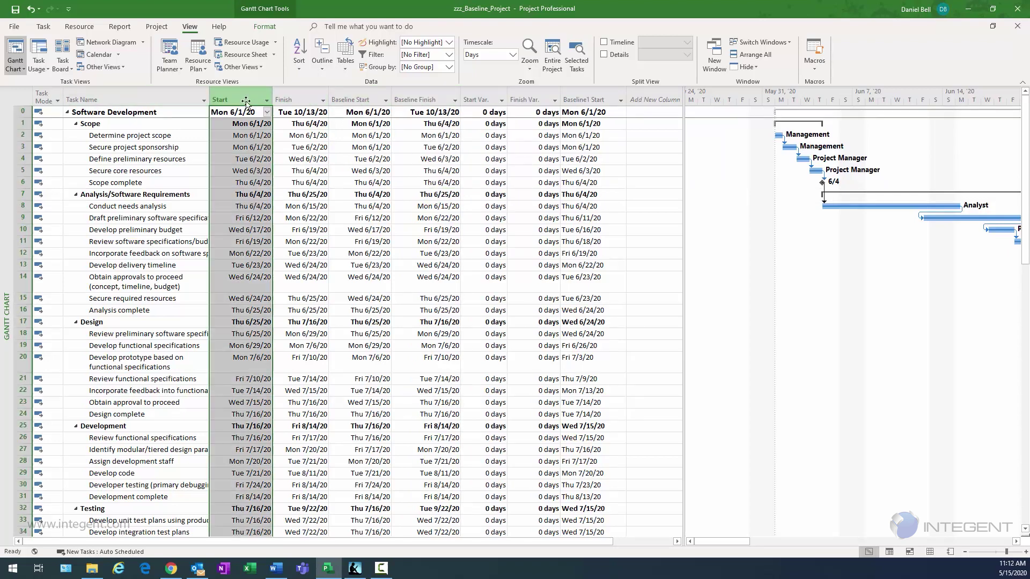
left_click(359, 96)
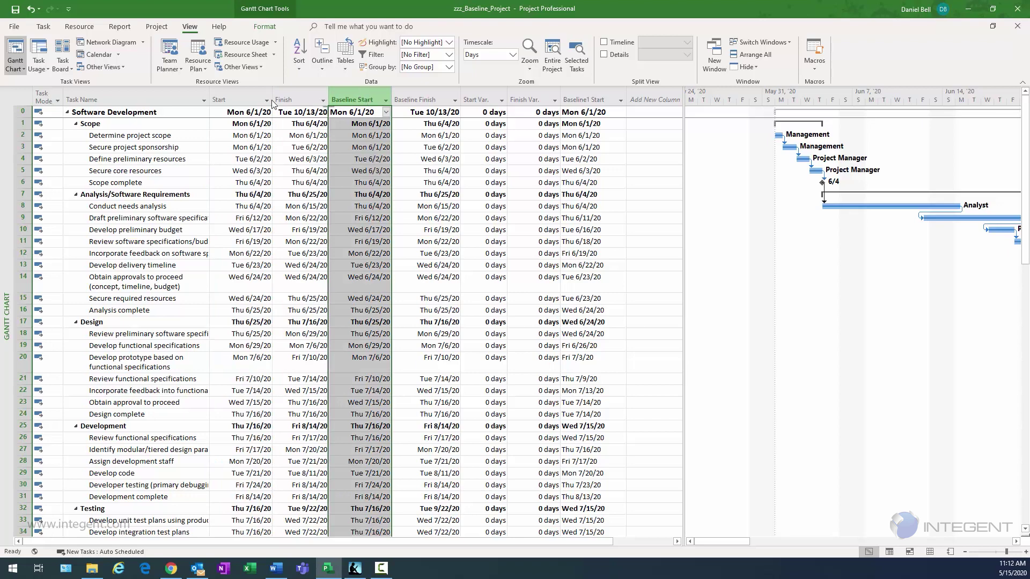
left_click_drag(274, 103, 270, 102)
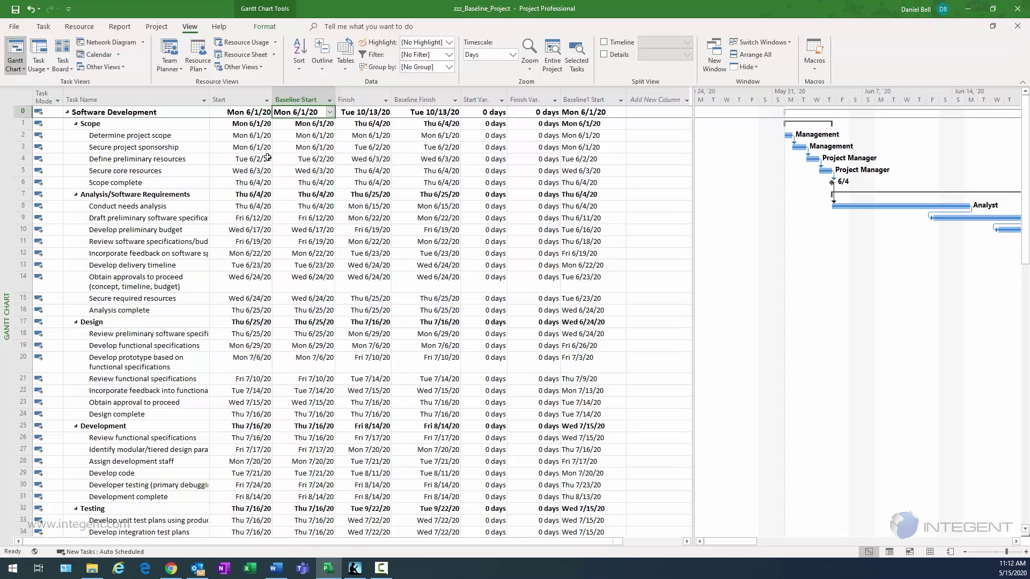
- Compare the tasks' Start dates with Baseline Start and their Finish dates with Baseline Finish
left_click(243, 124)
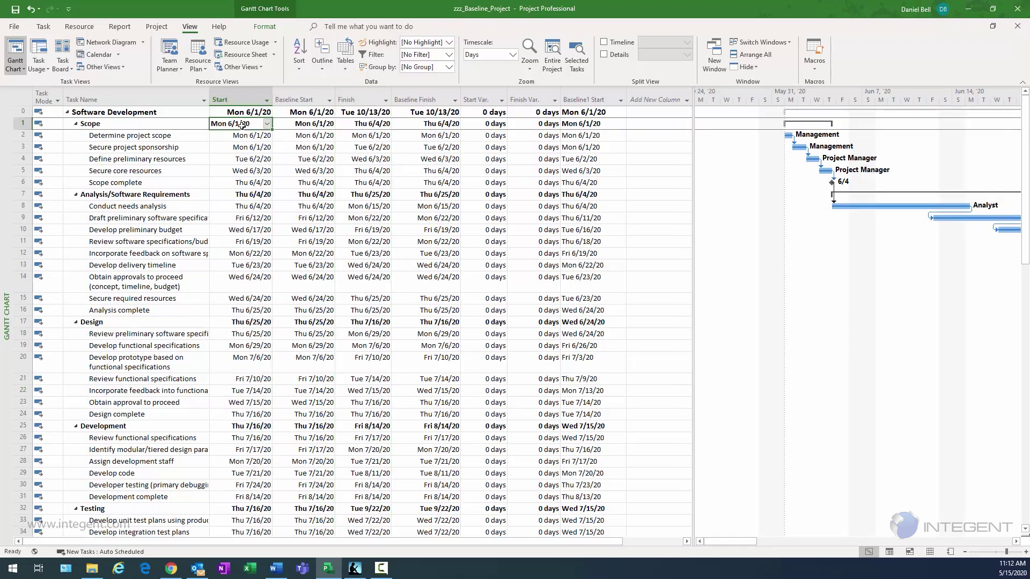
left_click(304, 134)
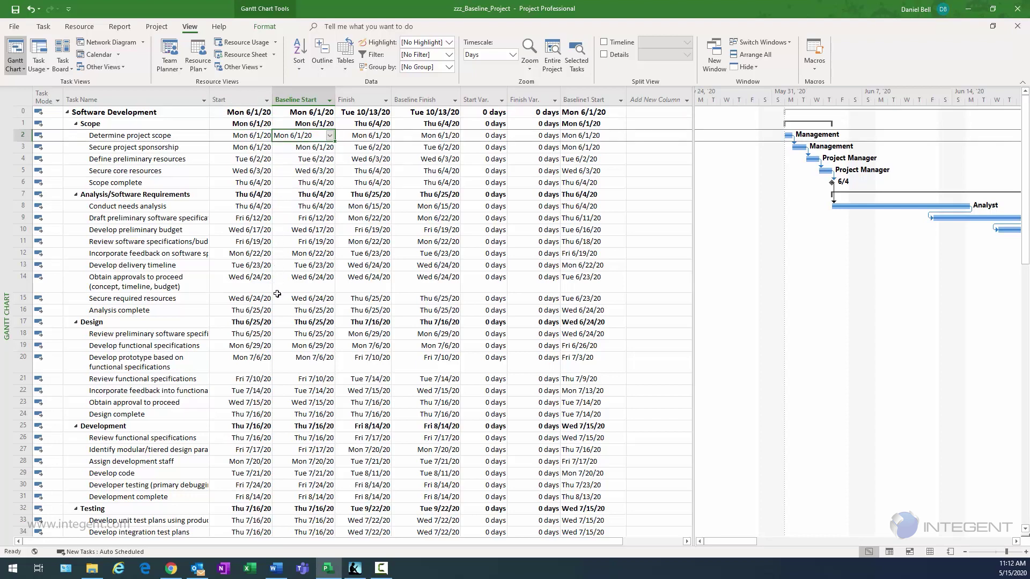
left_click(275, 365)
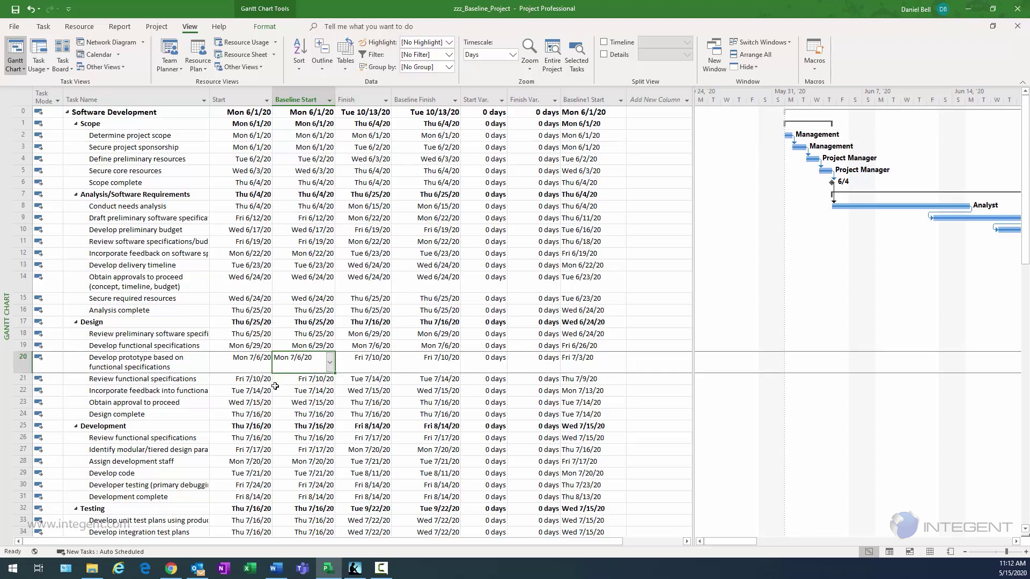
left_click(362, 100)
left_click(417, 99)
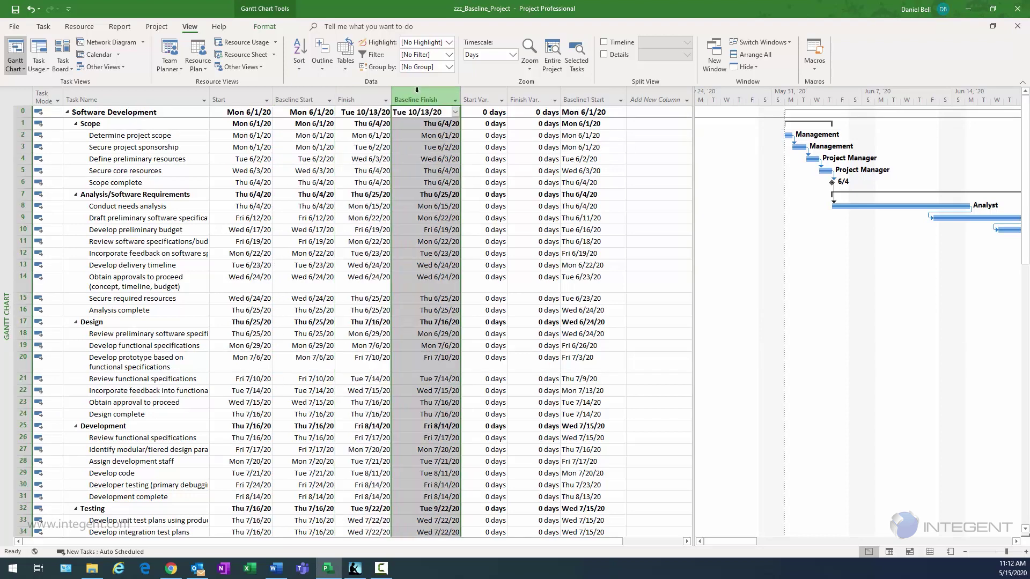
left_click(396, 143)
left_click(429, 157)
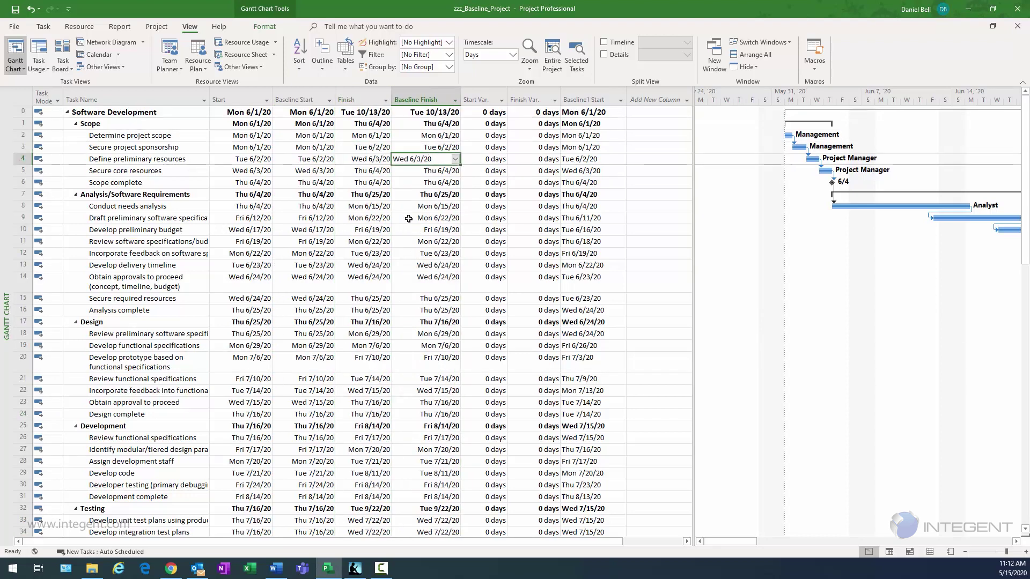